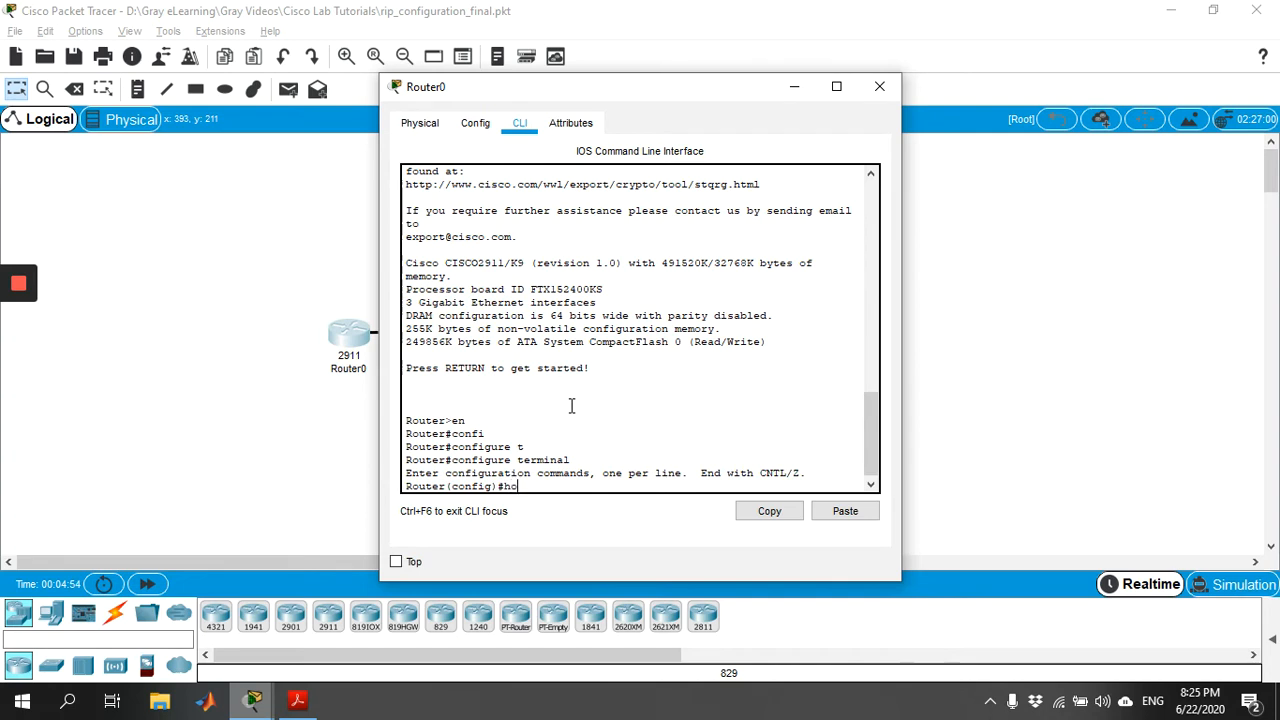
# Rename the router to R1234A and give GigabitEthernet 0/0 address 192.168.100.10 255.255.255.0.
pyautogui.write('R1234A')
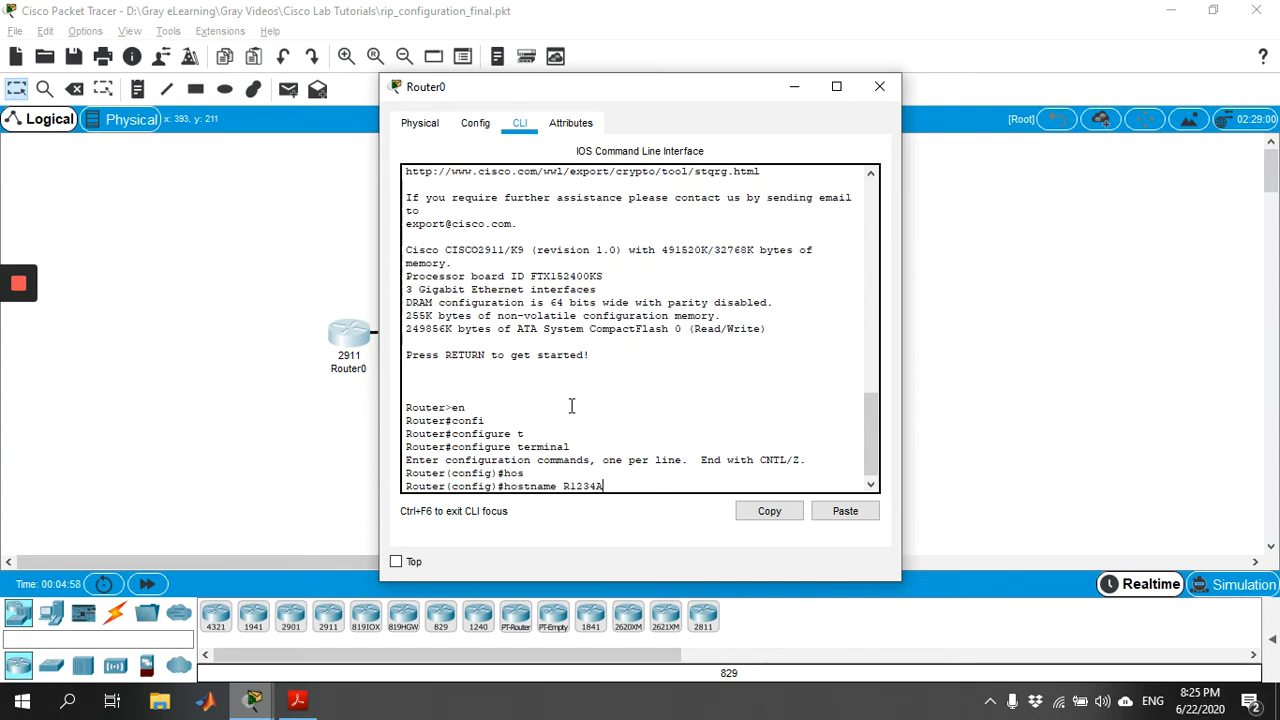
pyautogui.press('Return')
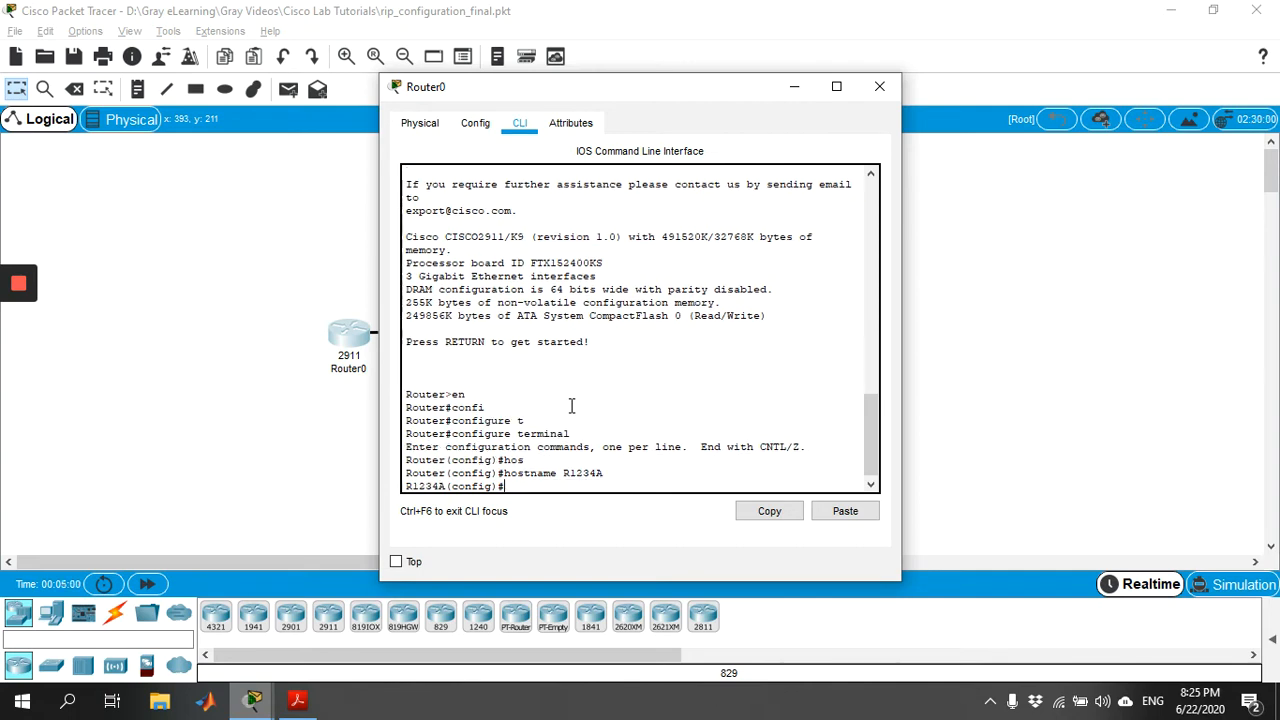
pyautogui.write('in')
pyautogui.press('Tab')
pyautogui.write('g')
pyautogui.press('Tab')
pyautogui.write('0/0')
pyautogui.press('Return')
pyautogui.write('ip add')
pyautogui.press('Tab')
pyautogui.write('192.168.')
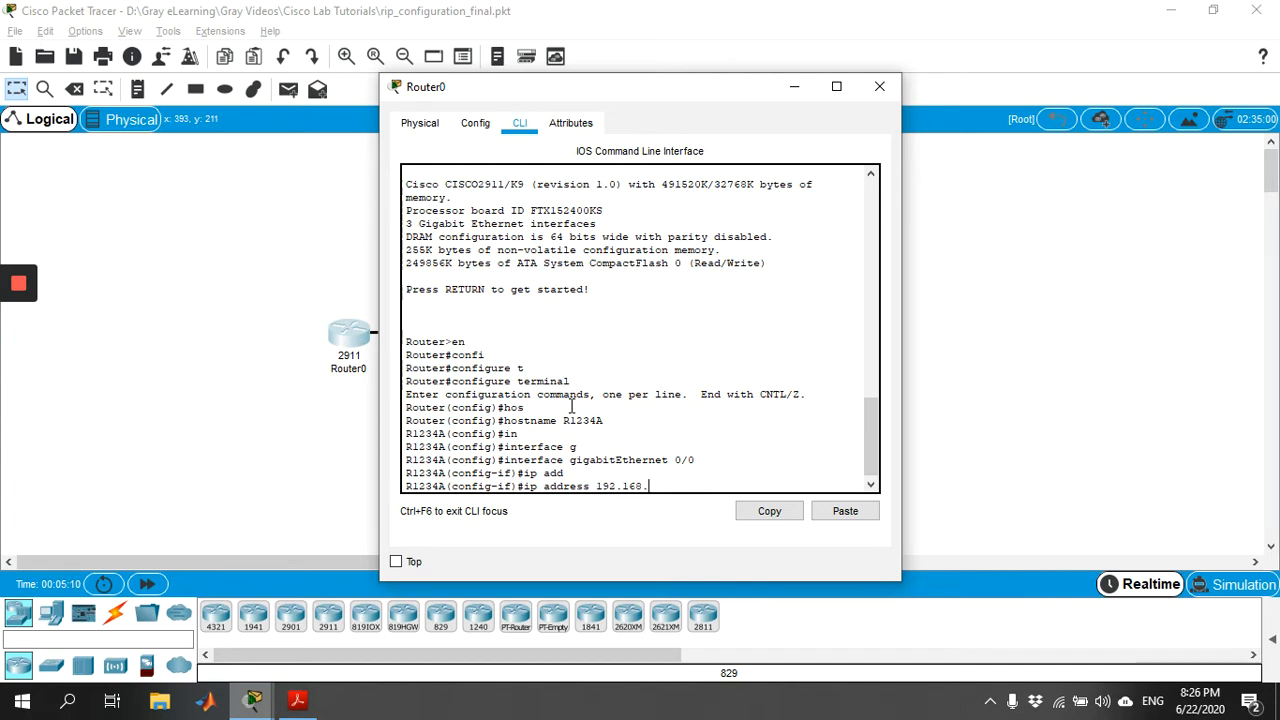
pyautogui.write('100.10 255.255.255.0')
pyautogui.press('Return')
# Enable GigabitEthernet 0/0 with no shutdown and return to the privileged EXEC prompt.
pyautogui.write('no shu')
pyautogui.press('Tab')
pyautogui.press('Return')
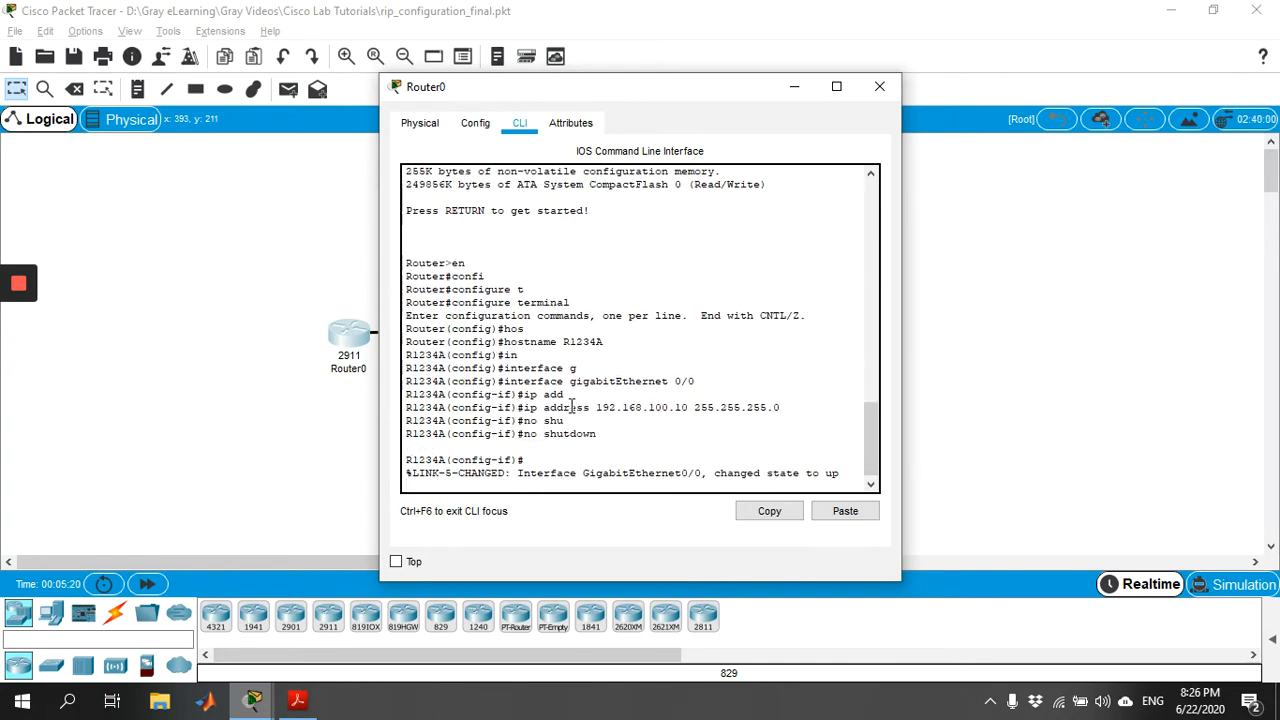
pyautogui.write('exit')
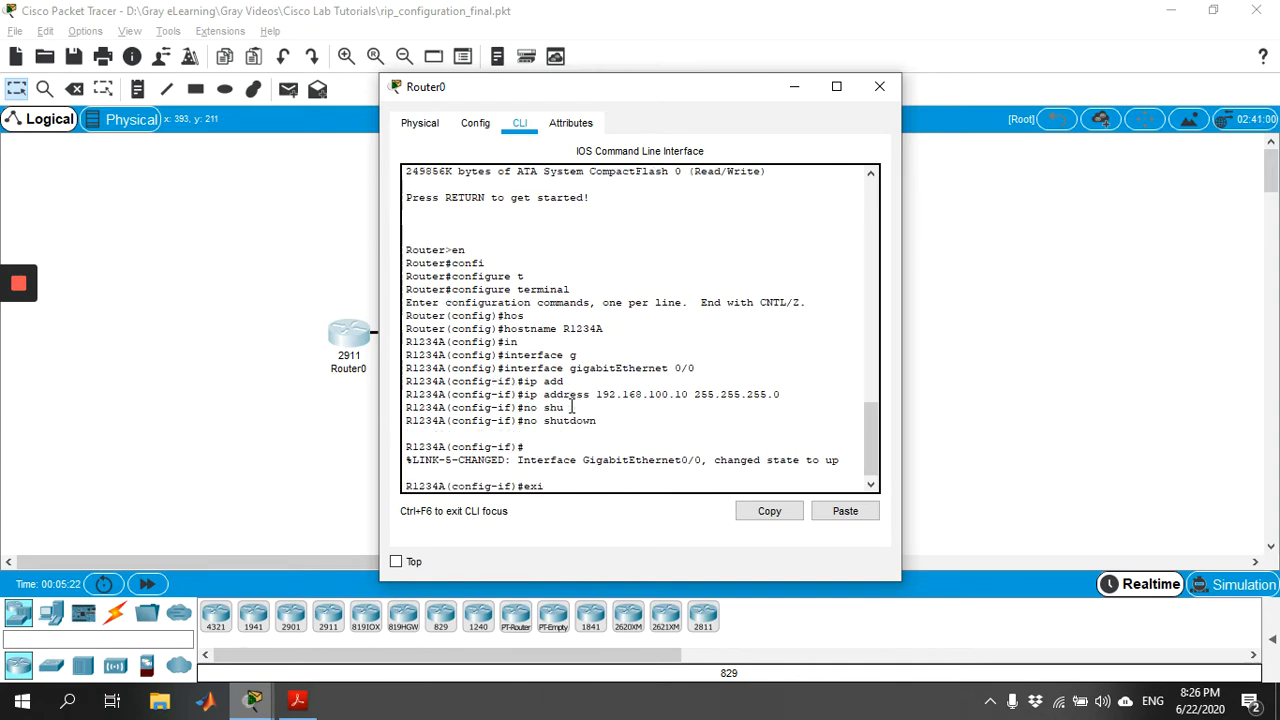
pyautogui.press('Return')
pyautogui.write('exit')
pyautogui.press('Return')
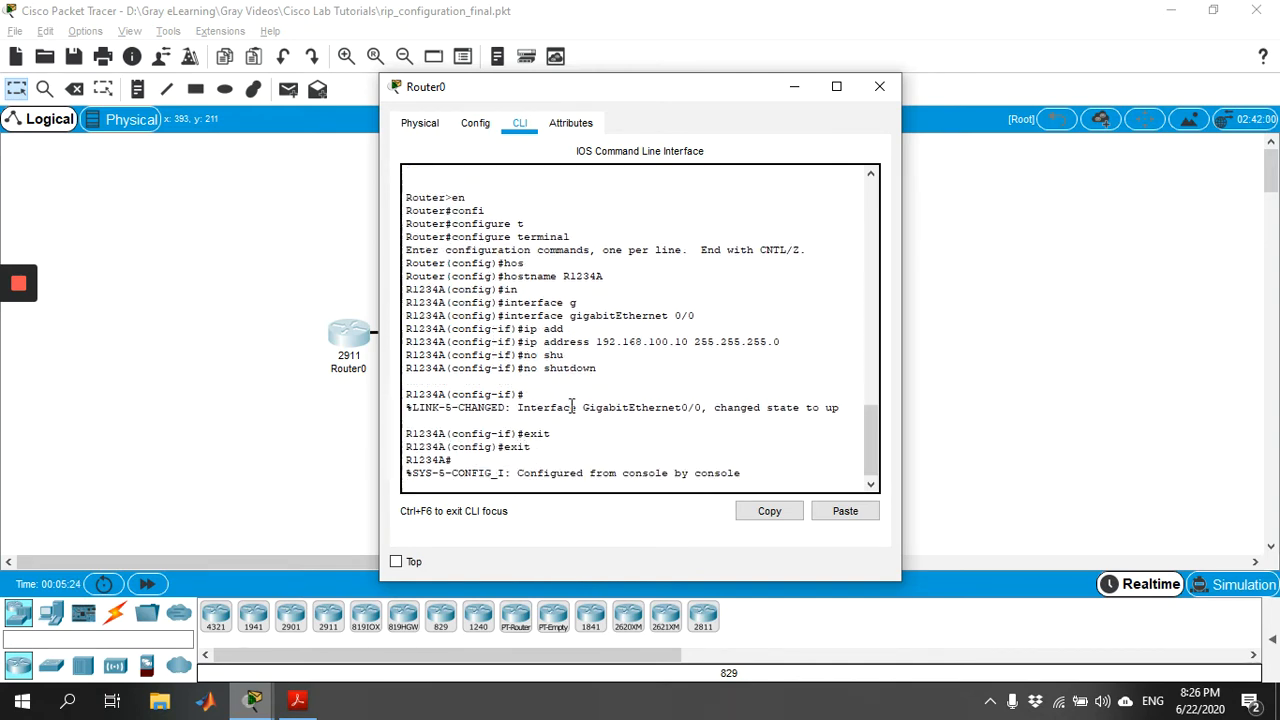
pyautogui.press('Return')
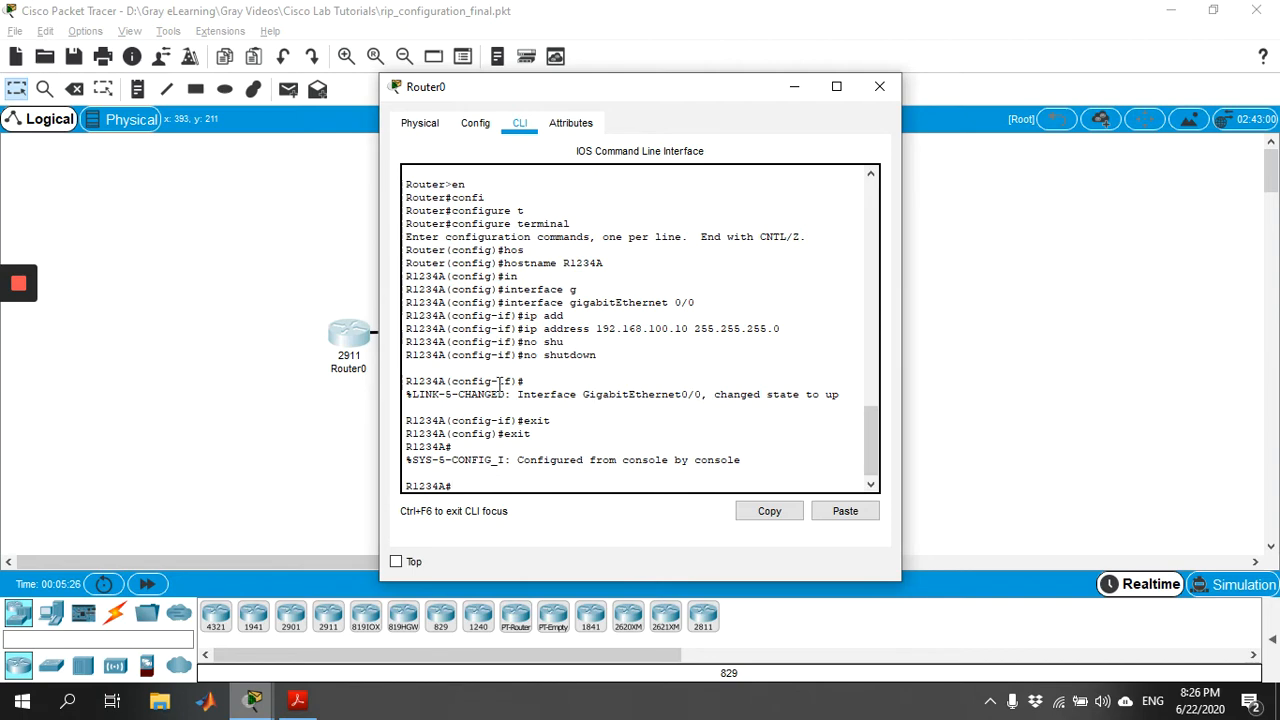
# Switch from Router0 to Router1's CLI and enter global configuration mode.
pyautogui.click(879, 86)
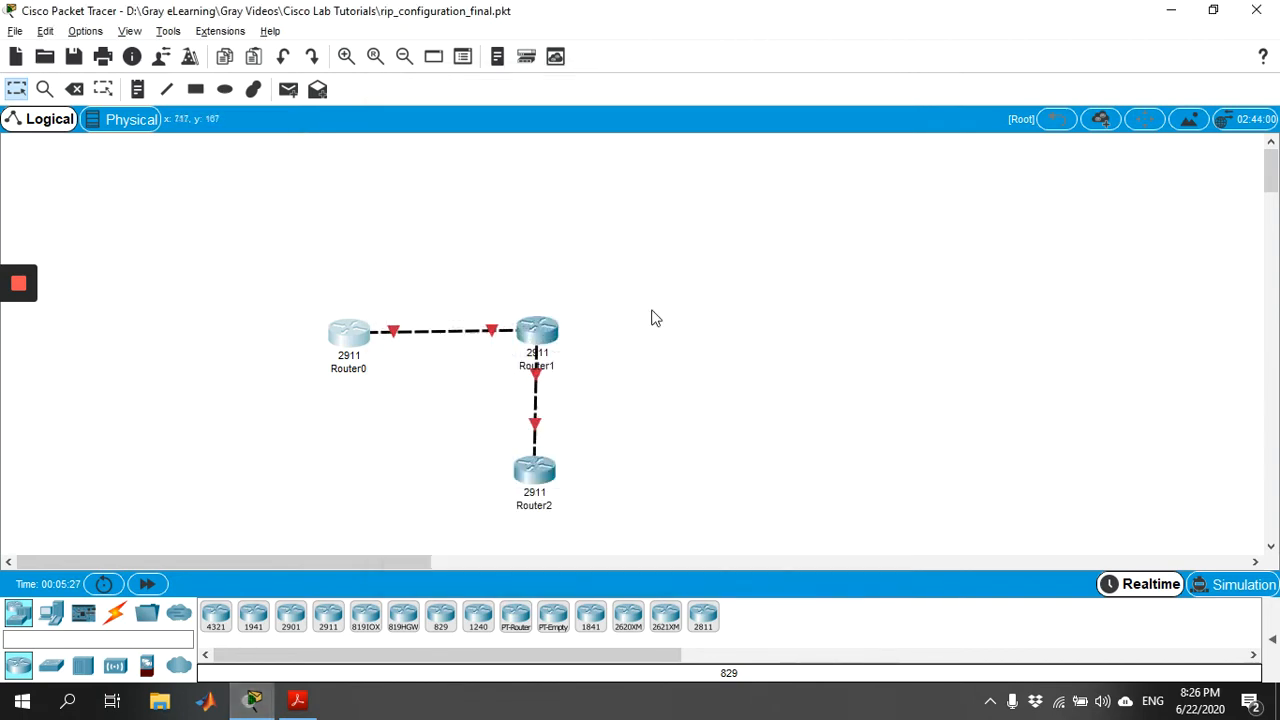
pyautogui.click(547, 346)
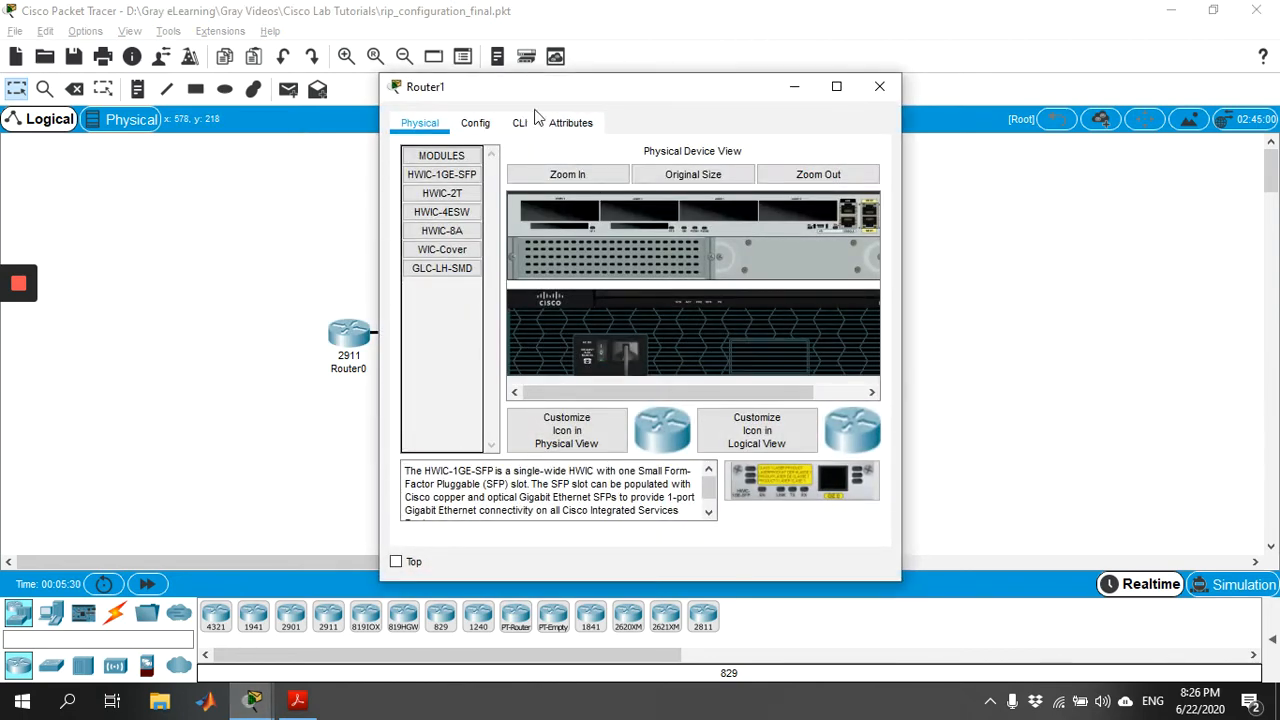
pyautogui.moveTo(624, 88); pyautogui.dragTo(960, 61)
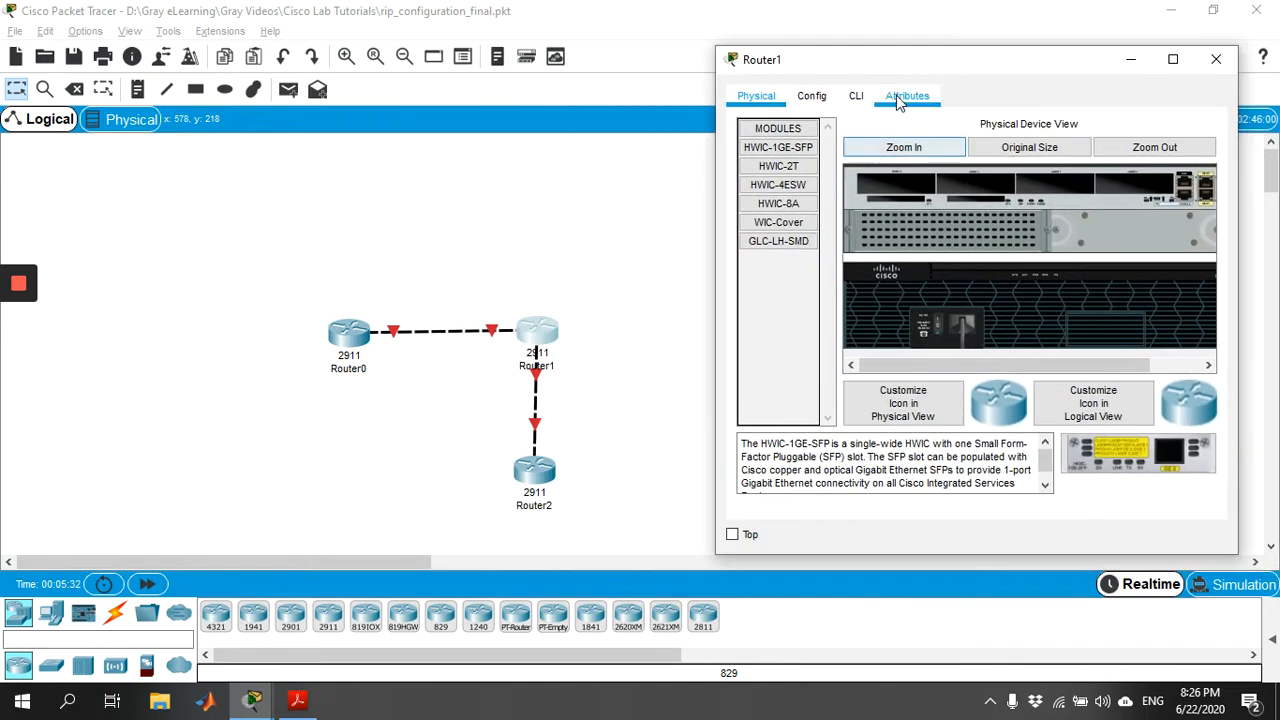
pyautogui.click(856, 96)
pyautogui.press('Return')
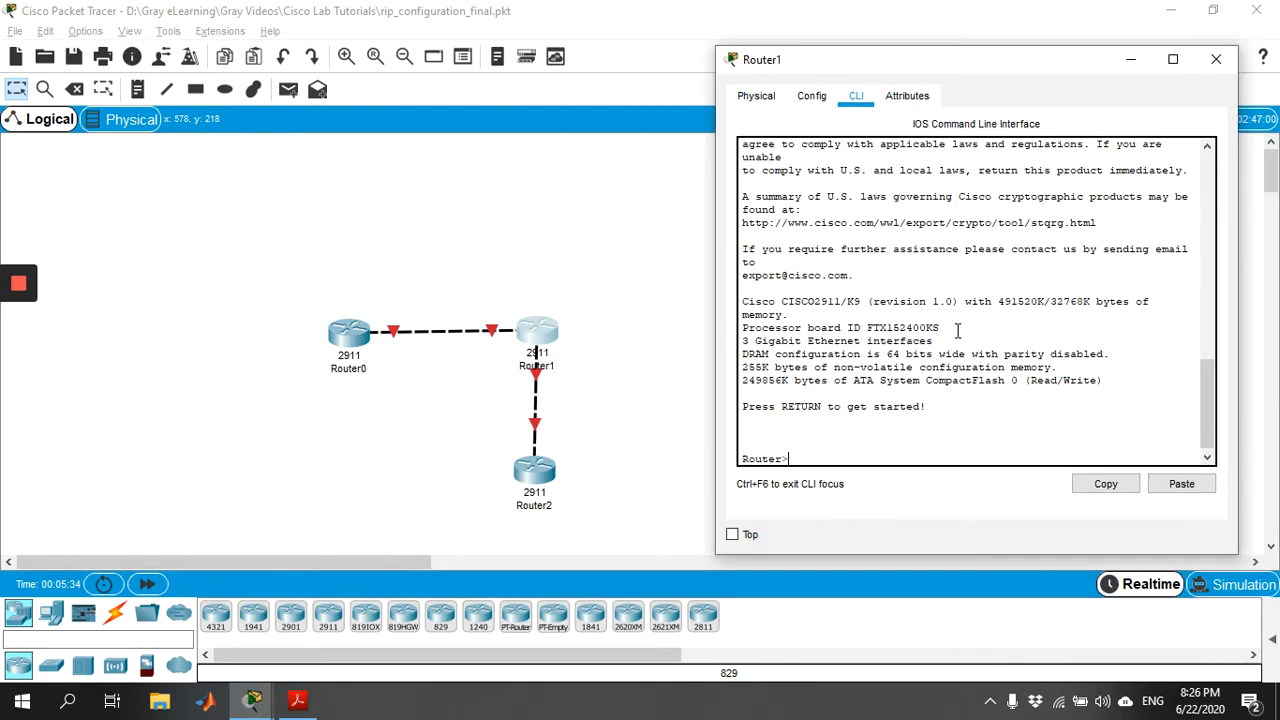
pyautogui.write('en')
pyautogui.press('Return')
pyautogui.write('conf')
pyautogui.press('Tab')
pyautogui.write('t')
pyautogui.press('Tab')
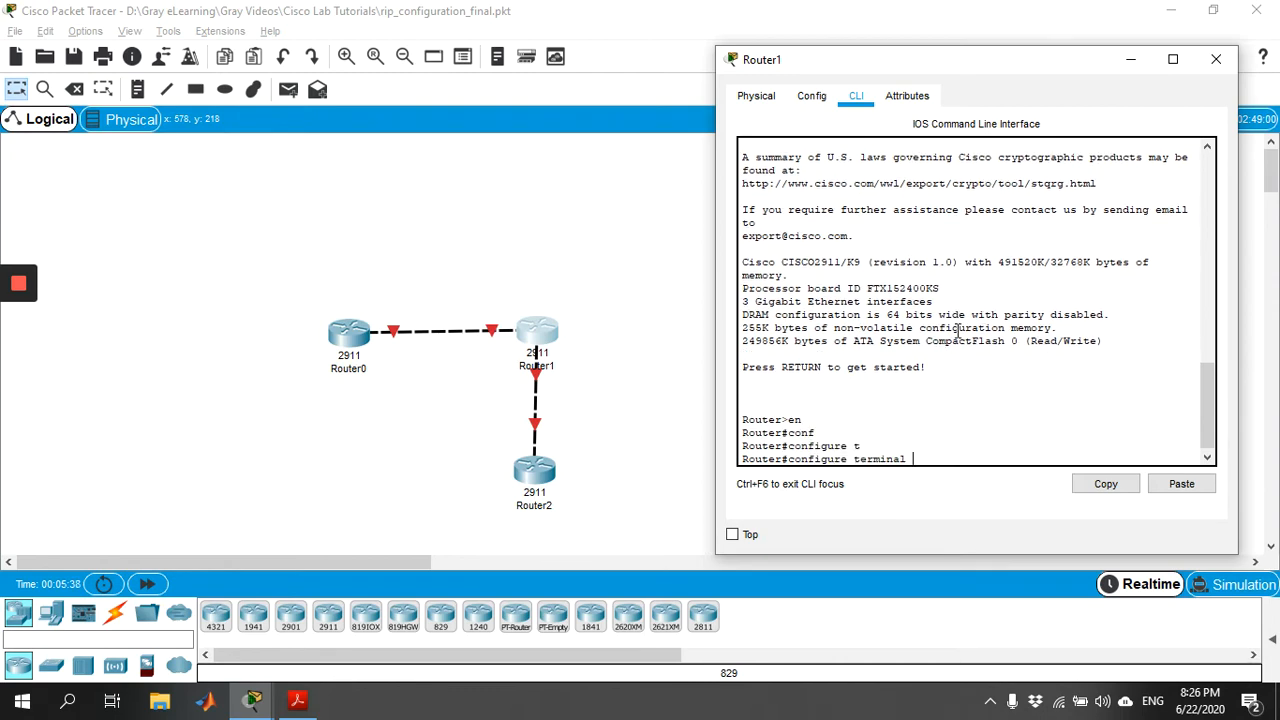
pyautogui.press('Return')
# Assign 192.168.100.20 255.255.255.0 to Router1's GigabitEthernet 0/0.
pyautogui.write('in')
pyautogui.press('Tab')
pyautogui.write('g')
pyautogui.press('Tab')
pyautogui.write('0/0')
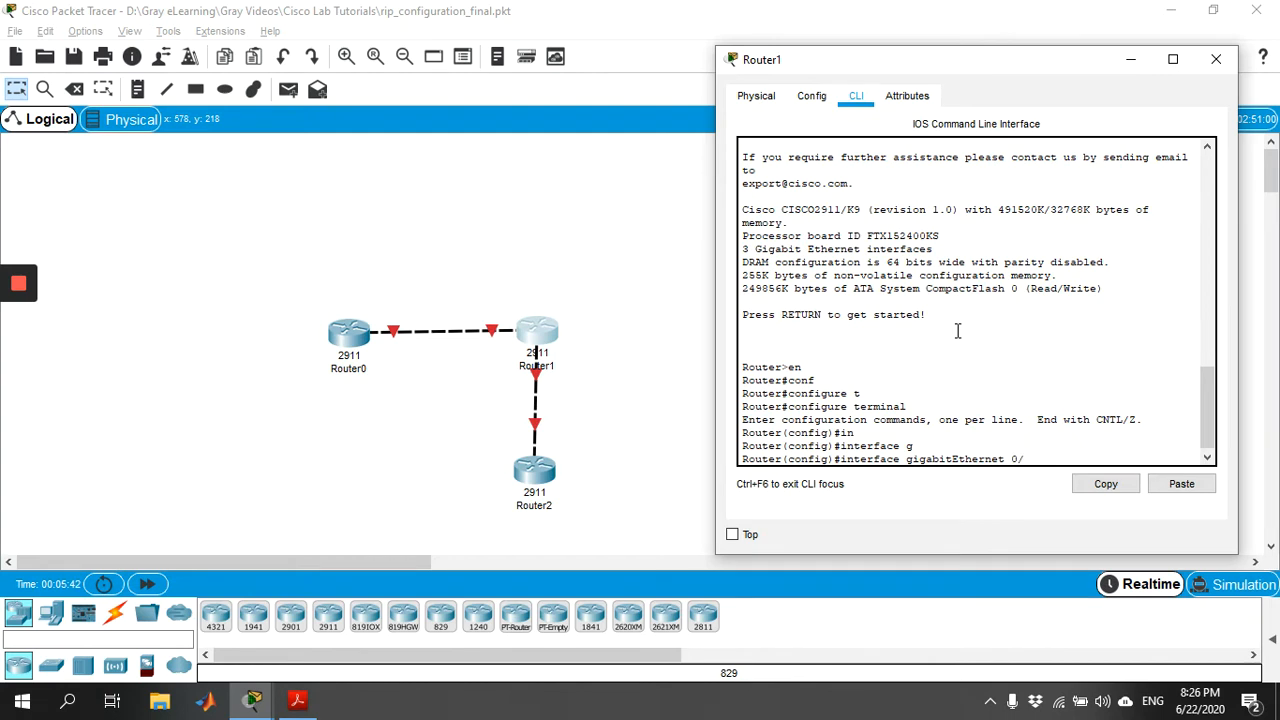
pyautogui.press('Return')
pyautogui.write('ip aff')
pyautogui.press('Tab')
pyautogui.press('BackSpace')
pyautogui.press('BackSpace')
pyautogui.press('BackSpace')
pyautogui.write('afdd')
pyautogui.press('Tab')
pyautogui.press('BackSpace')
pyautogui.press('BackSpace')
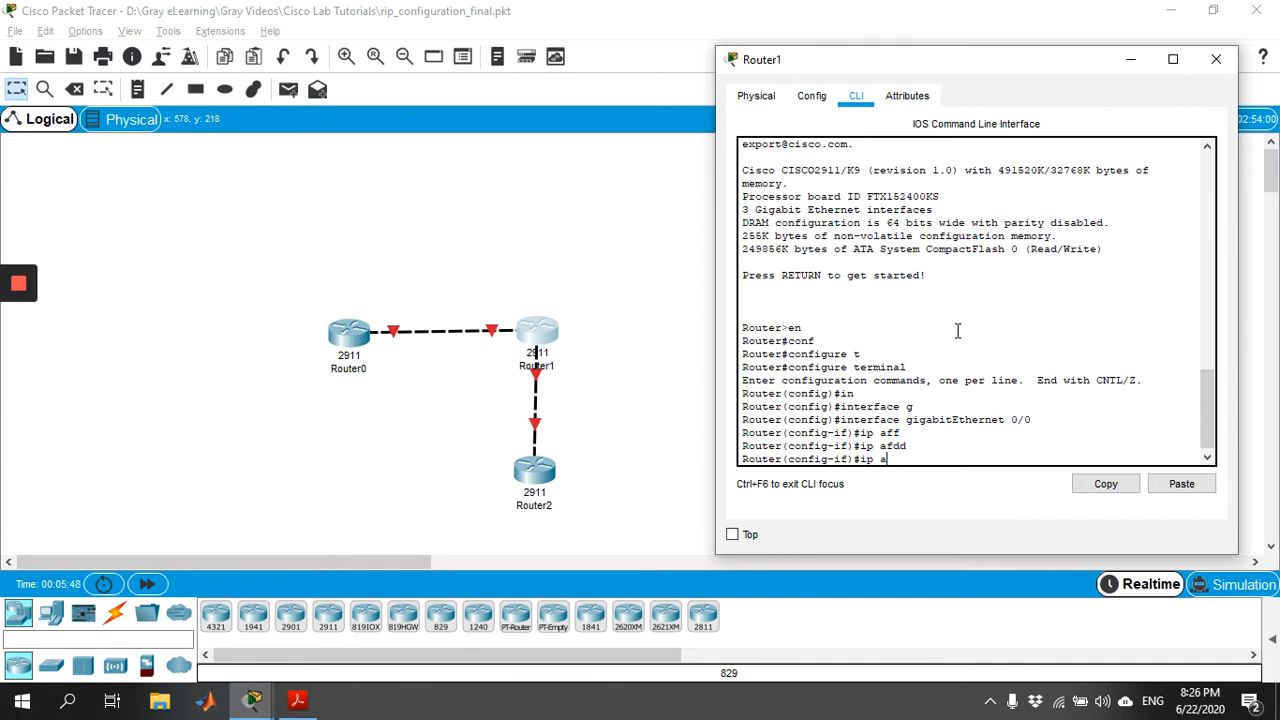
pyautogui.write('dd')
pyautogui.press('Tab')
pyautogui.write('192.168.100.20 255.255.255')
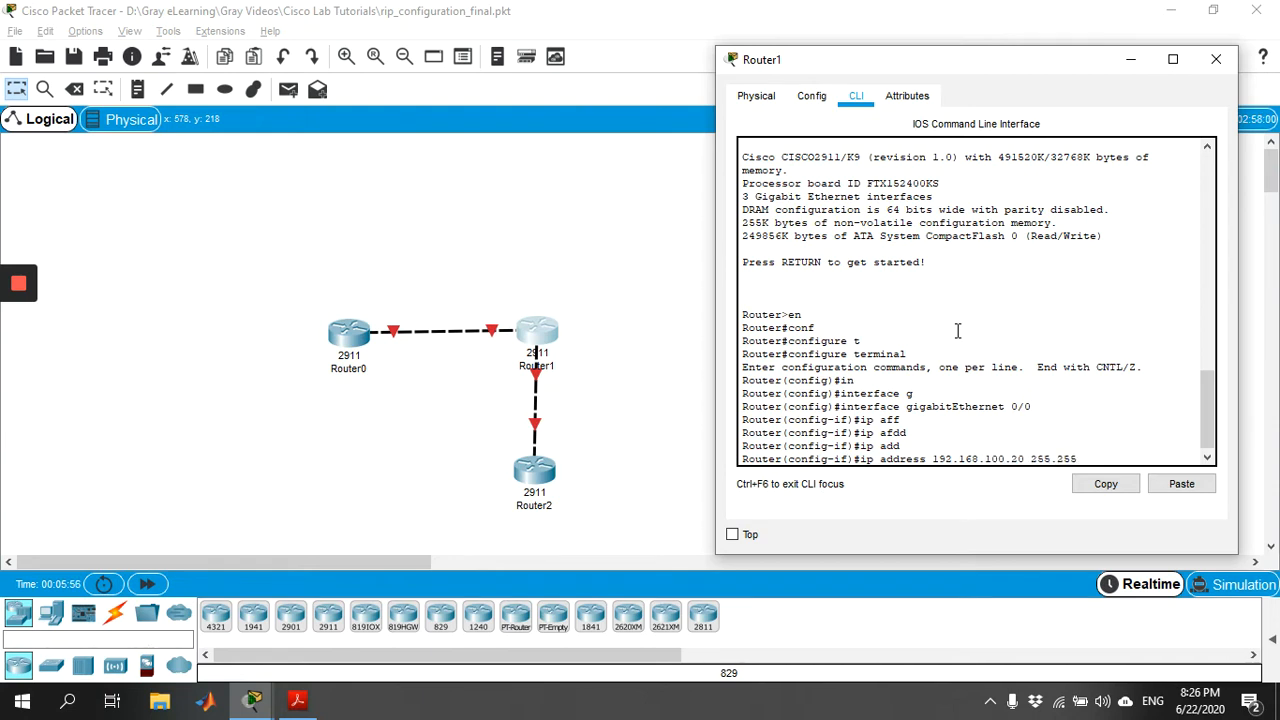
pyautogui.write('.0')
pyautogui.press('Return')
# Enable GigabitEthernet 0/0 to bring the Router0 link up, then leave interface configuration.
pyautogui.write('no s')
pyautogui.press('Tab')
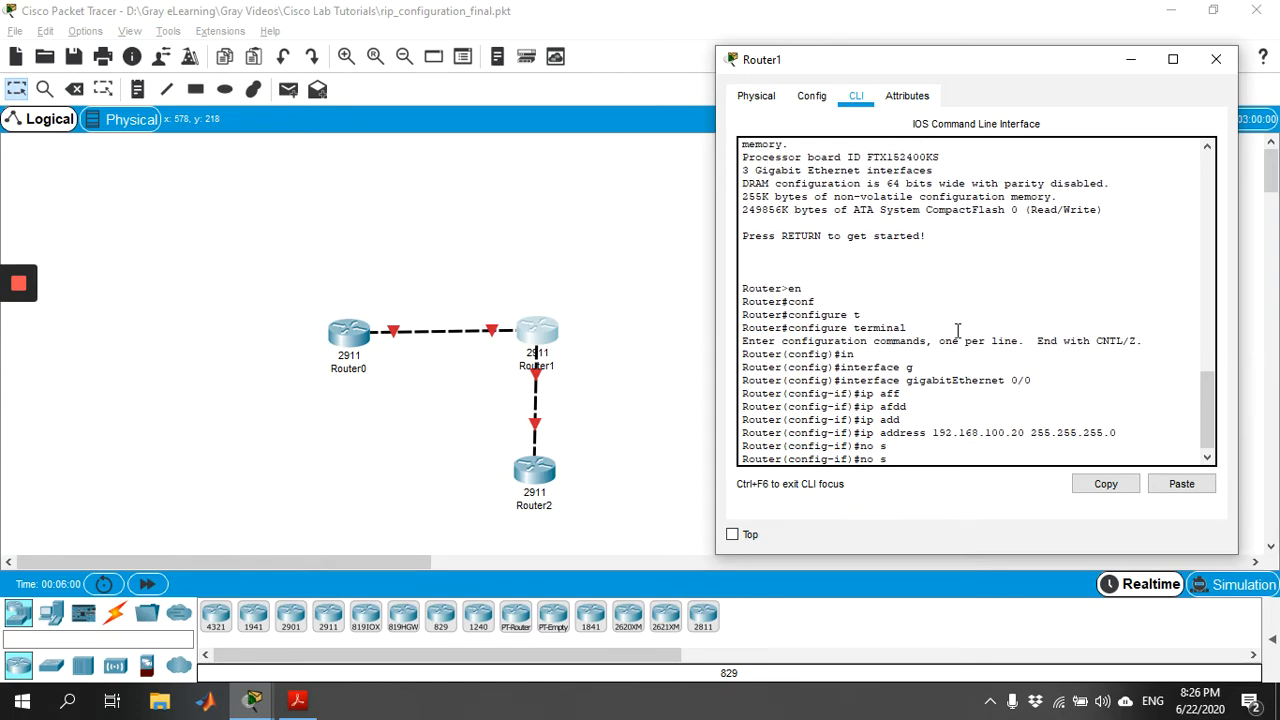
pyautogui.write('h')
pyautogui.press('Tab')
pyautogui.press('Return')
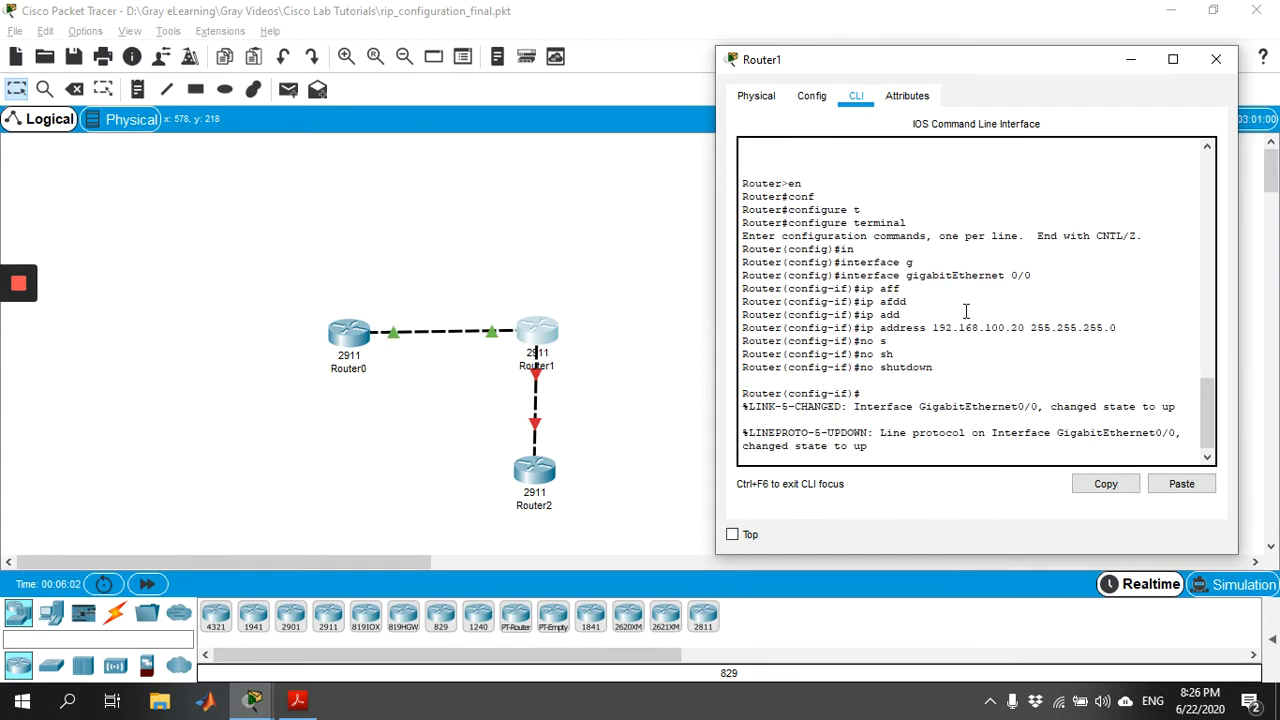
pyautogui.press('Return')
pyautogui.write('exit')
pyautogui.press('Return')
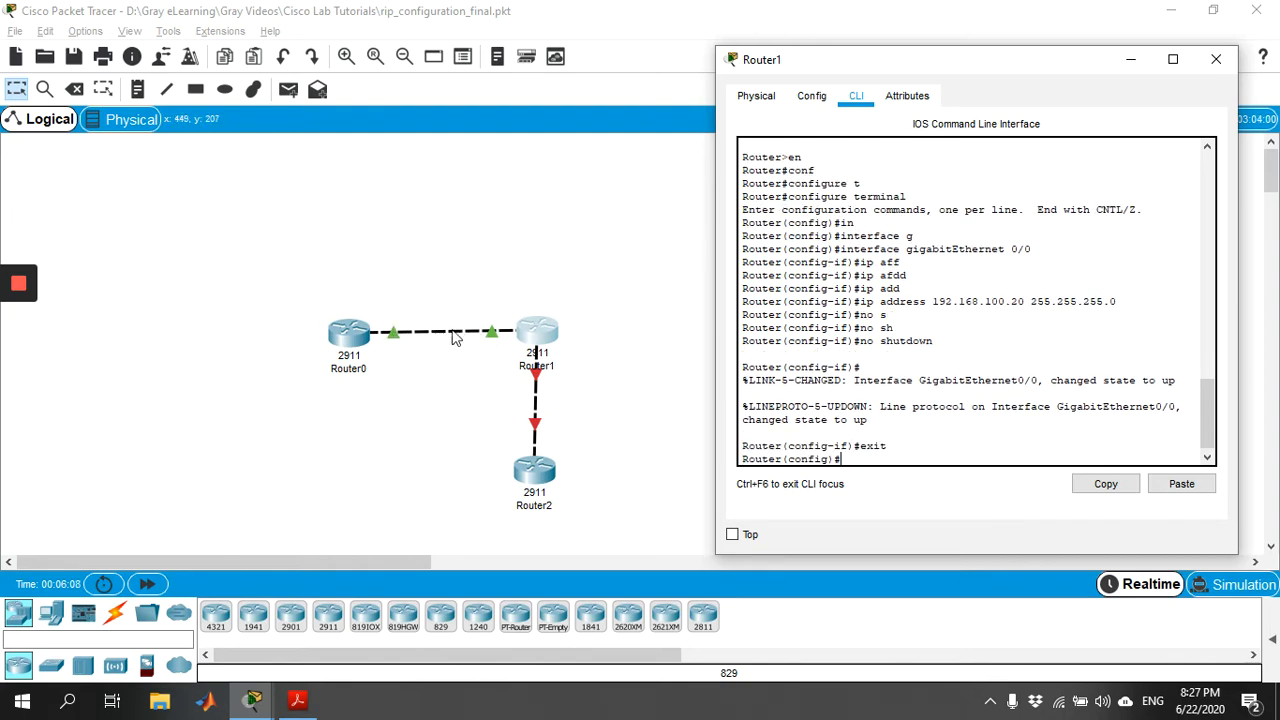
# Assign 192.168.200.10 255.255.255.0 to Router1's GigabitEthernet 0/1.
pyautogui.write('in')
pyautogui.press('Tab')
pyautogui.write('g')
pyautogui.press('Tab')
pyautogui.write('0/1')
pyautogui.press('Return')
pyautogui.write('ip add')
pyautogui.press('Tab')
pyautogui.write('192.168')
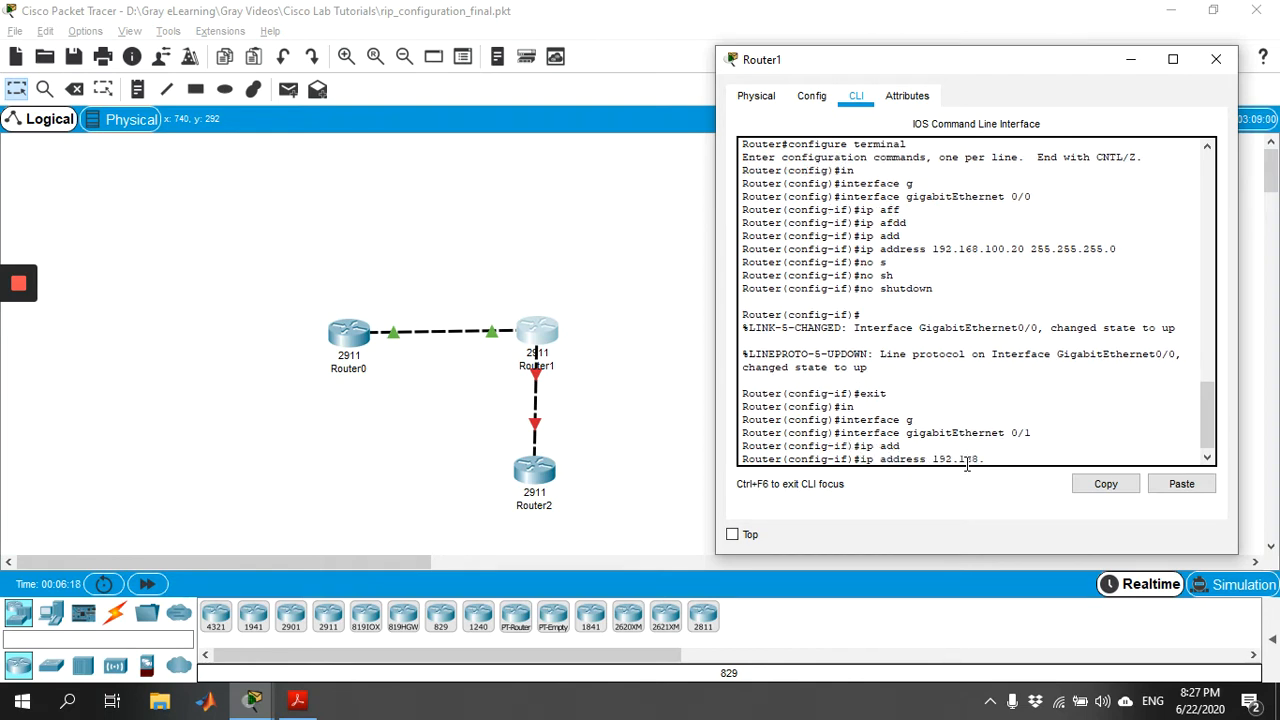
pyautogui.write('.200.10')
pyautogui.write('255.255.255.0')
pyautogui.press('Return')
# Enable GigabitEthernet 0/1 and exit back to privileged EXEC.
pyautogui.write('no shu')
pyautogui.press('Tab')
pyautogui.press('Return')
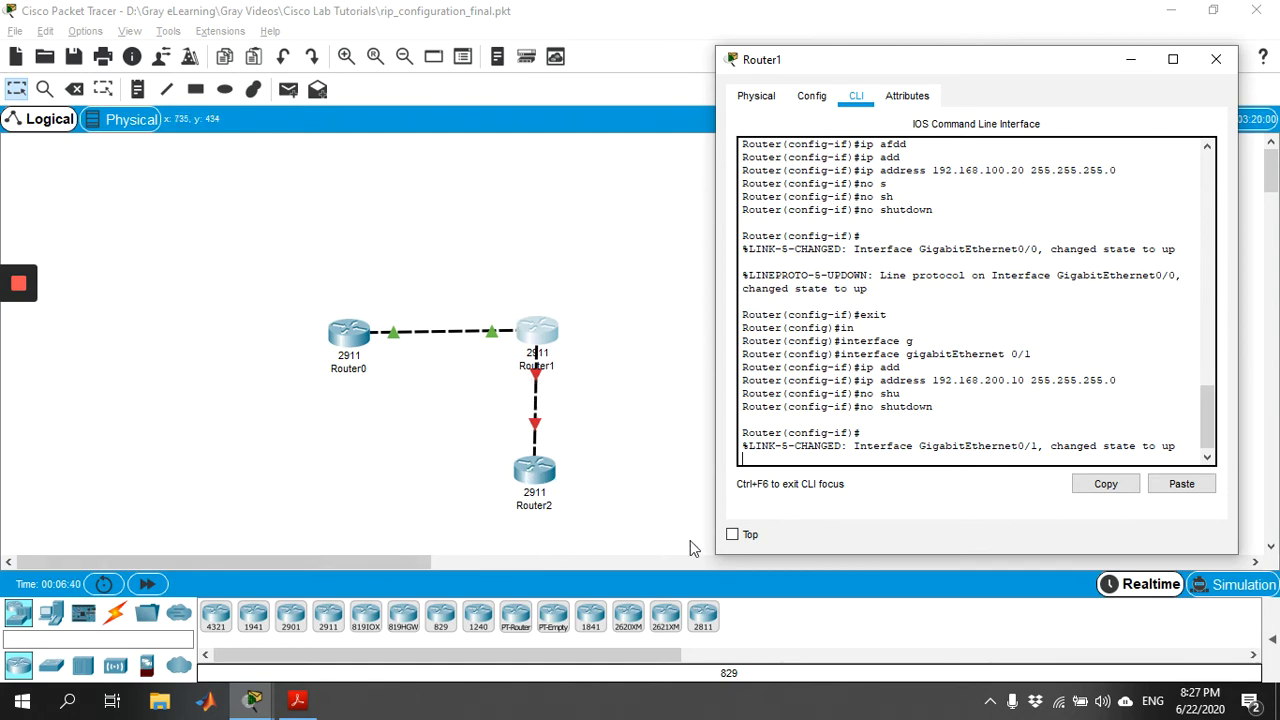
pyautogui.press('Return')
pyautogui.write('exit')
pyautogui.press('Return')
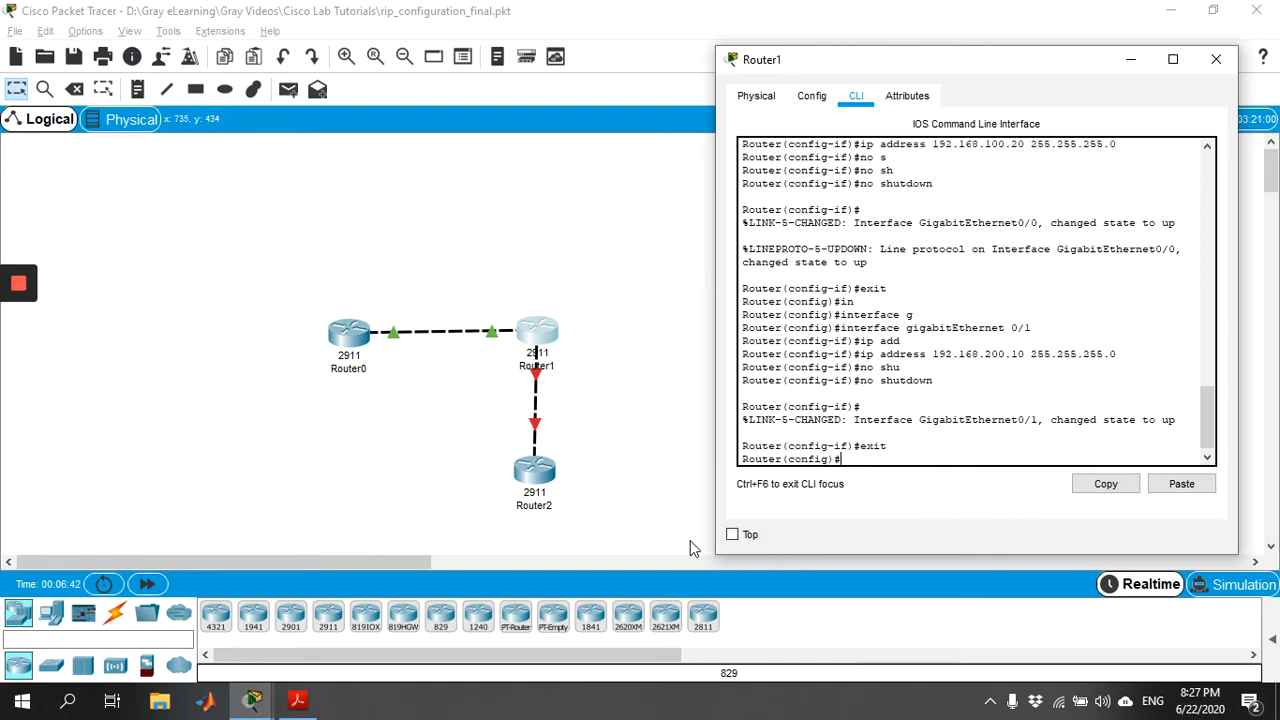
pyautogui.write('exit')
pyautogui.press('Return')
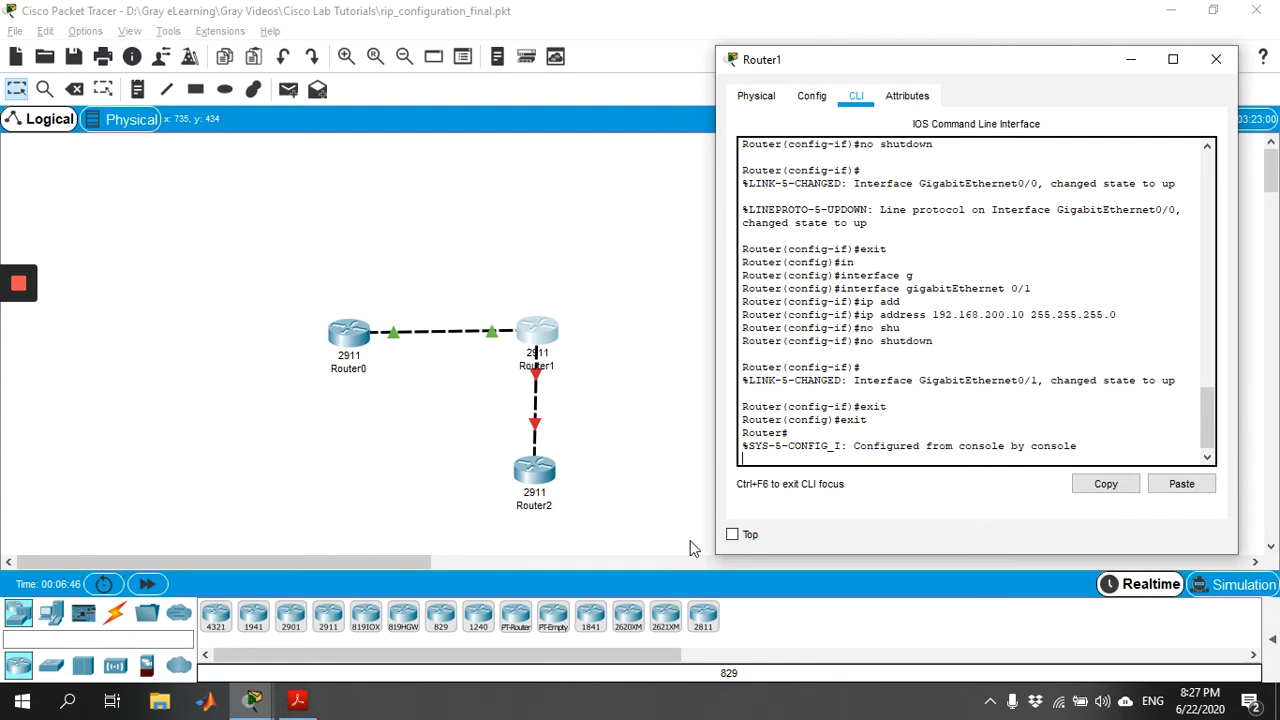
# Enter global configuration and set Router1's hostname to R1234B.
pyautogui.press('Return')
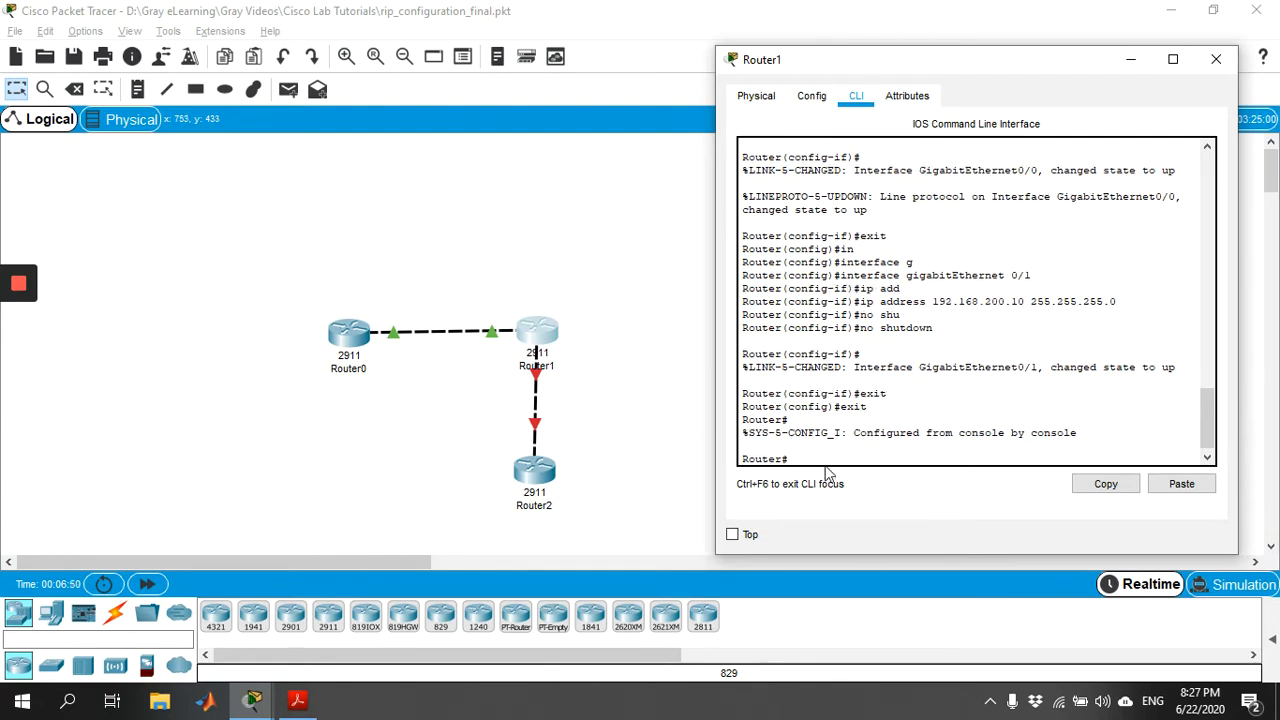
pyautogui.write('confi')
pyautogui.press('Tab')
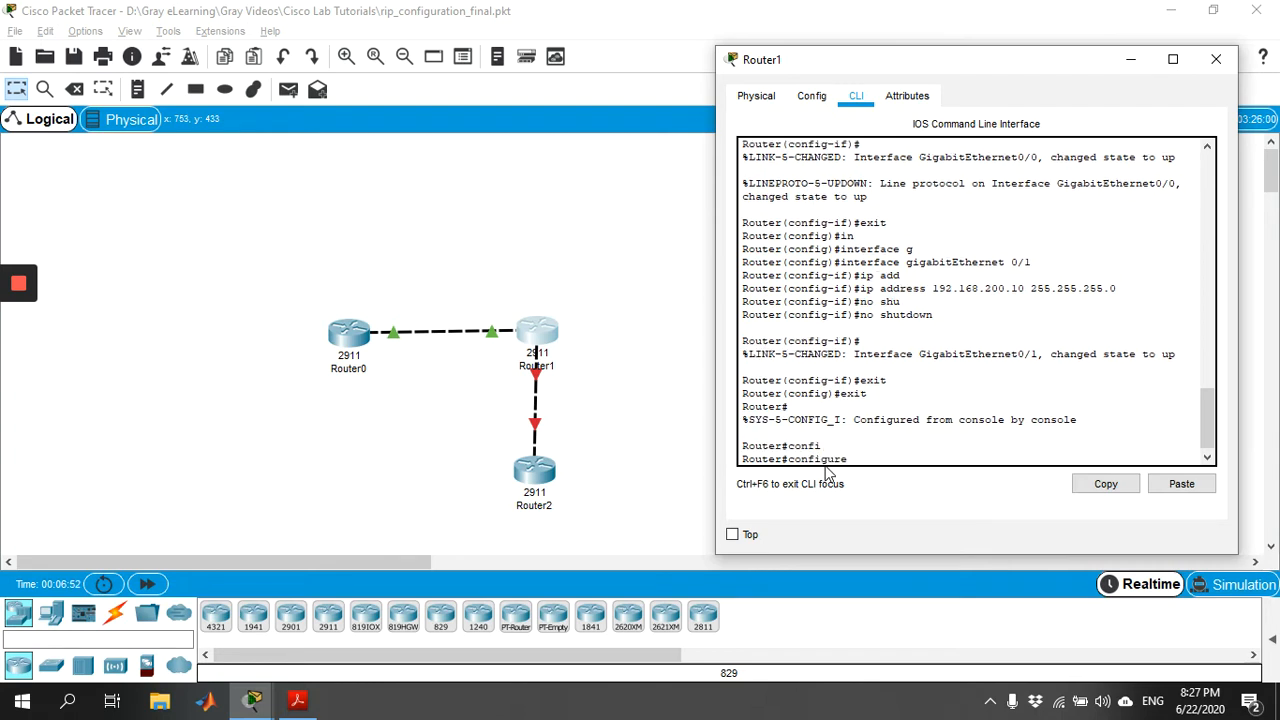
pyautogui.write('t')
pyautogui.press('Tab')
pyautogui.press('Return')
pyautogui.write('hos')
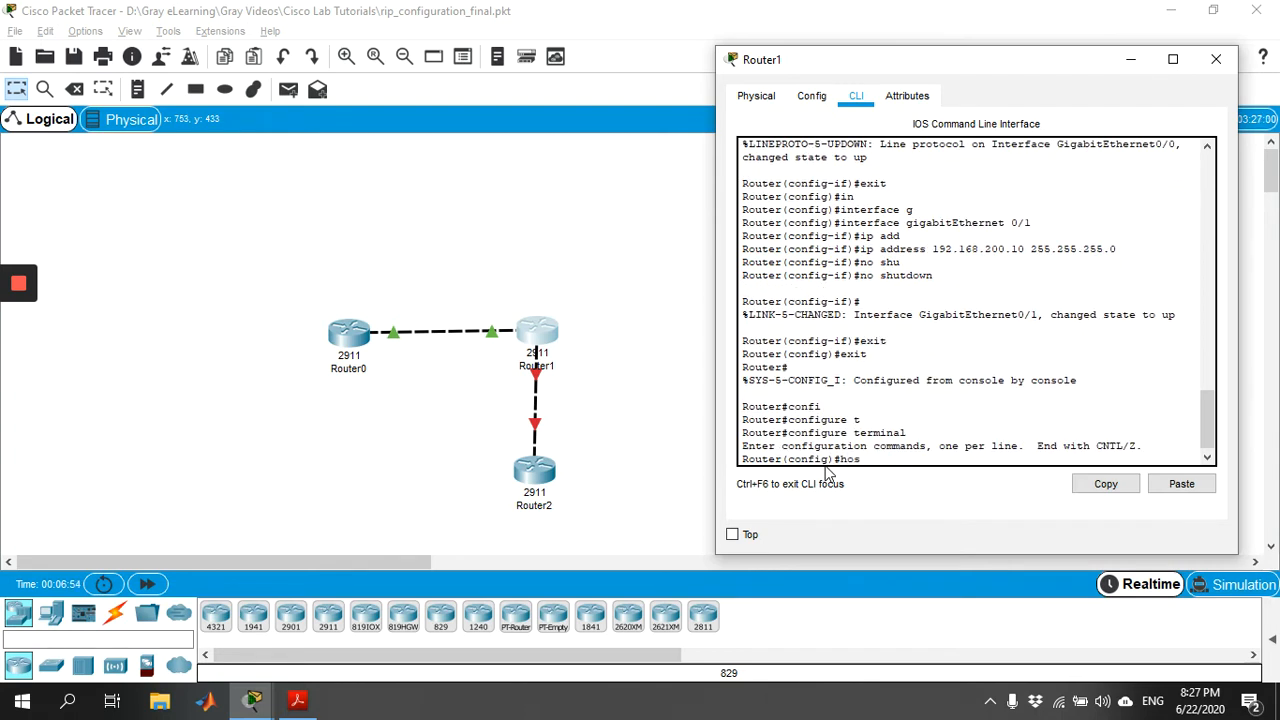
pyautogui.press('Tab')
pyautogui.write('R1234B')
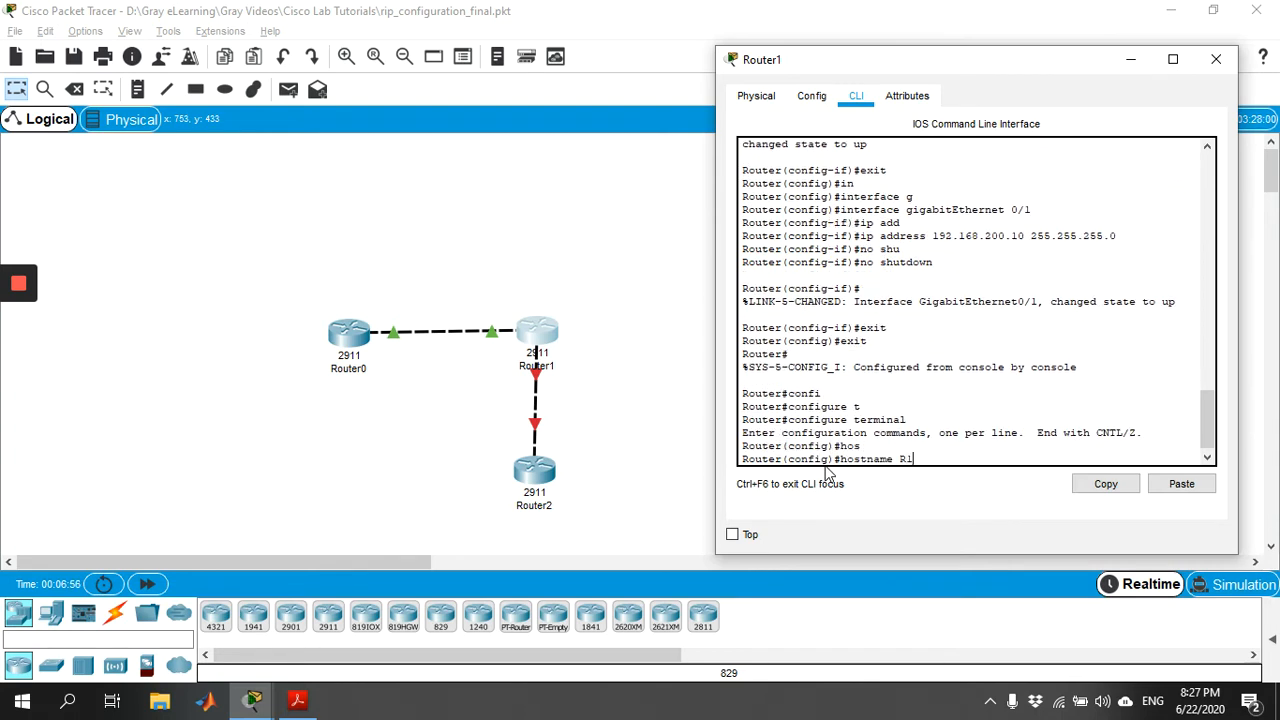
pyautogui.press('Return')
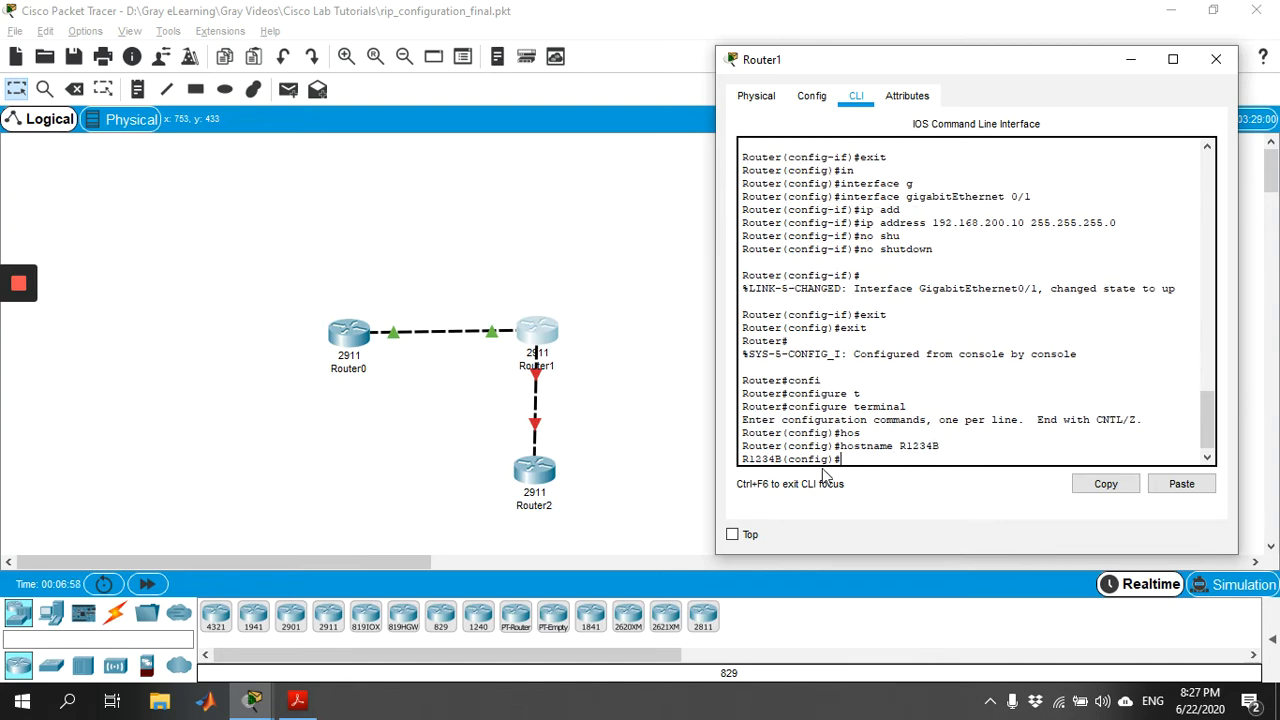
# Set an enable password, return to privileged mode and display the running configuration.
pyautogui.write('ena')
pyautogui.press('Tab')
pyautogui.write('pas')
pyautogui.press('Tab')
pyautogui.write('gray')
pyautogui.press('Return')
pyautogui.write('exit')
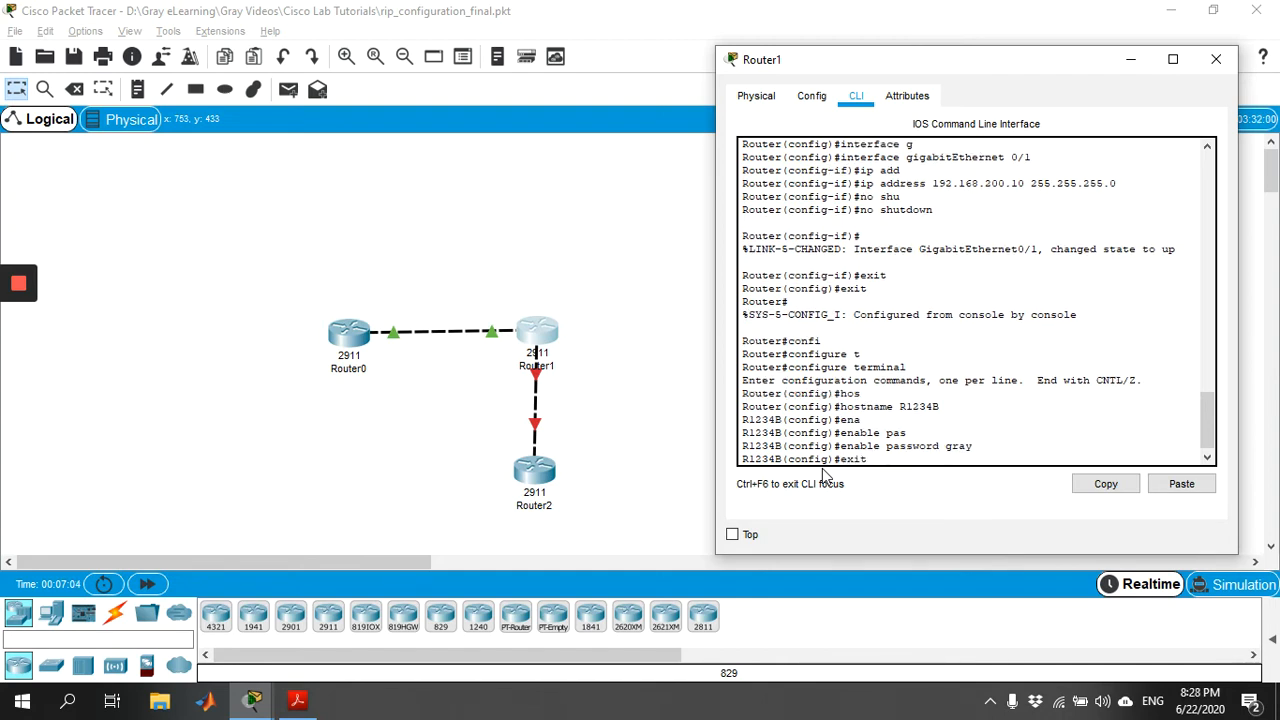
pyautogui.press('Return')
pyautogui.press('Return')
pyautogui.write('show r')
pyautogui.press('Tab')
pyautogui.press('Return')
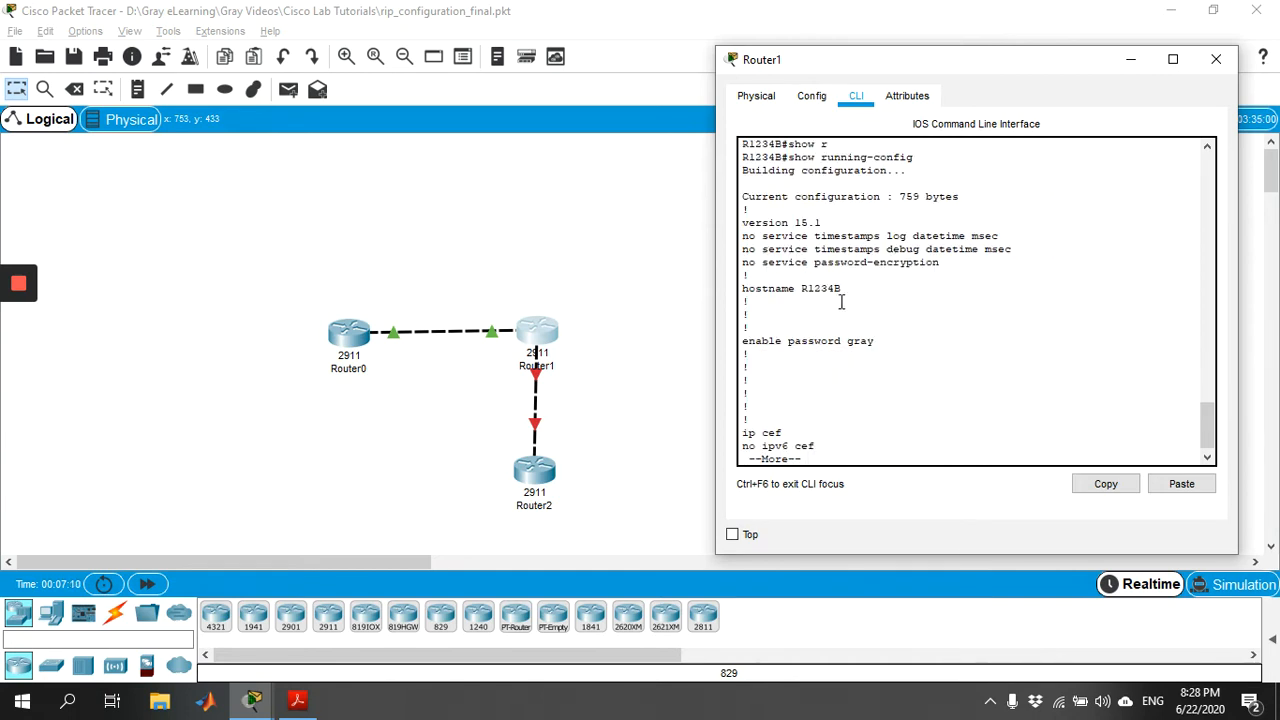
# Page through the rest of R1234B's running configuration.
pyautogui.press('space')
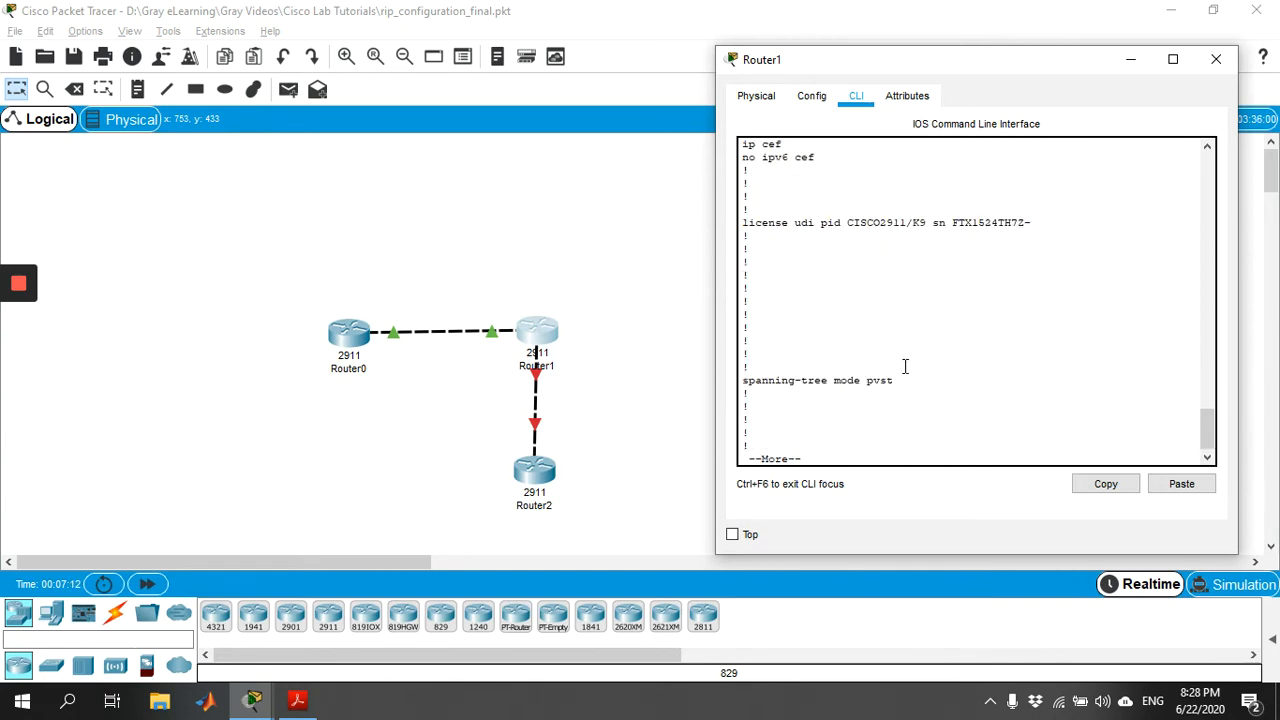
pyautogui.press('space')
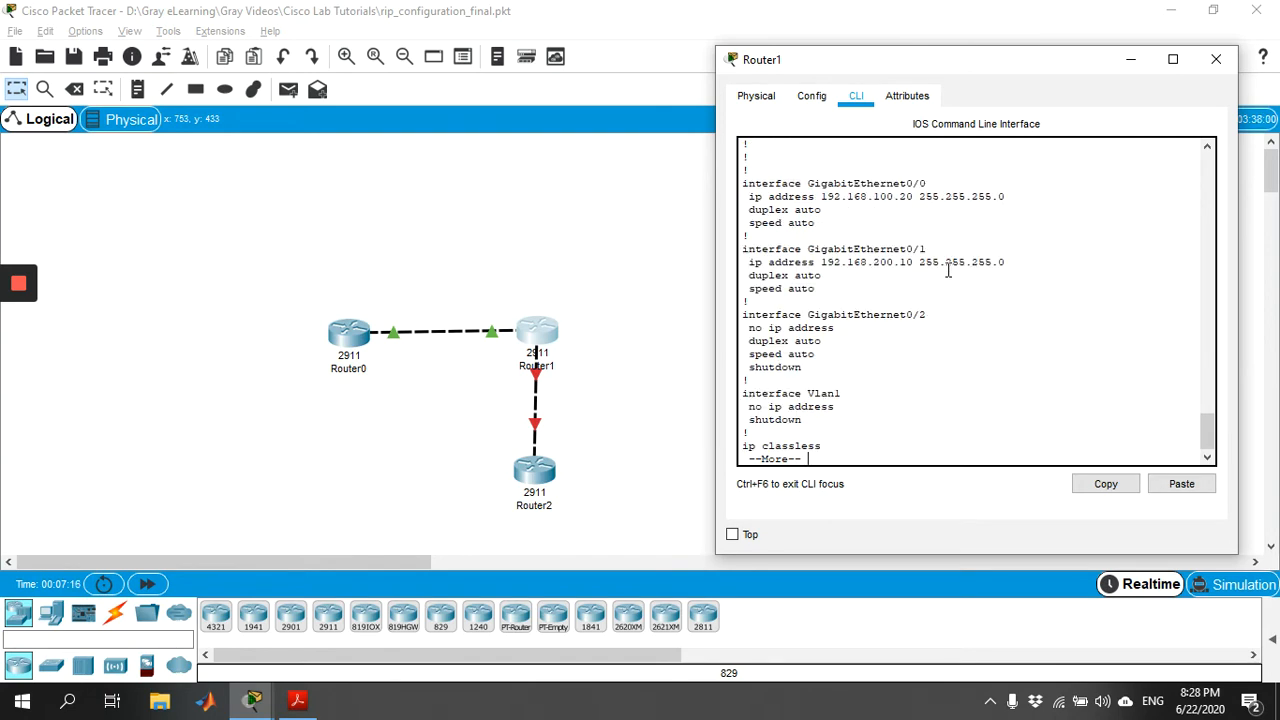
pyautogui.press('space')
pyautogui.press('space')
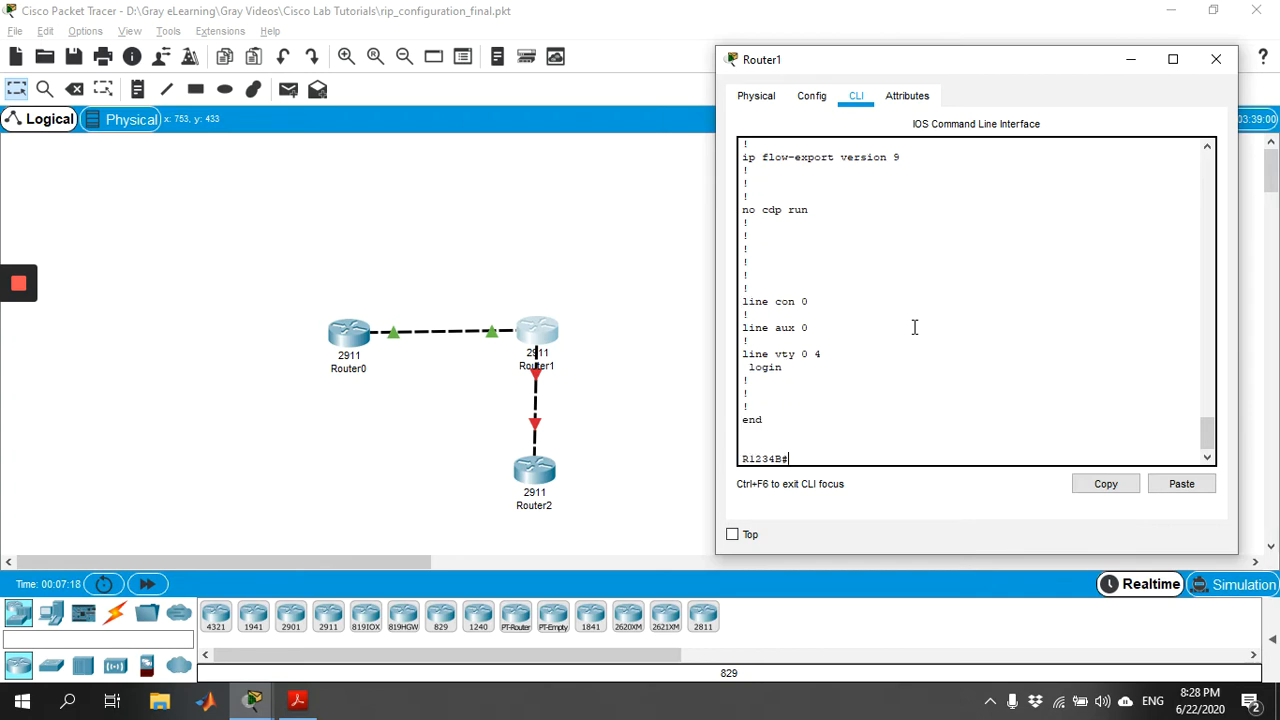
# Run show ip interface brief to list G0/0 at 192.168.100.20 and G0/1 at 192.168.200.10.
pyautogui.write('show ip in')
pyautogui.press('Tab')
pyautogui.write('b')
pyautogui.press('Tab')
pyautogui.press('Return')
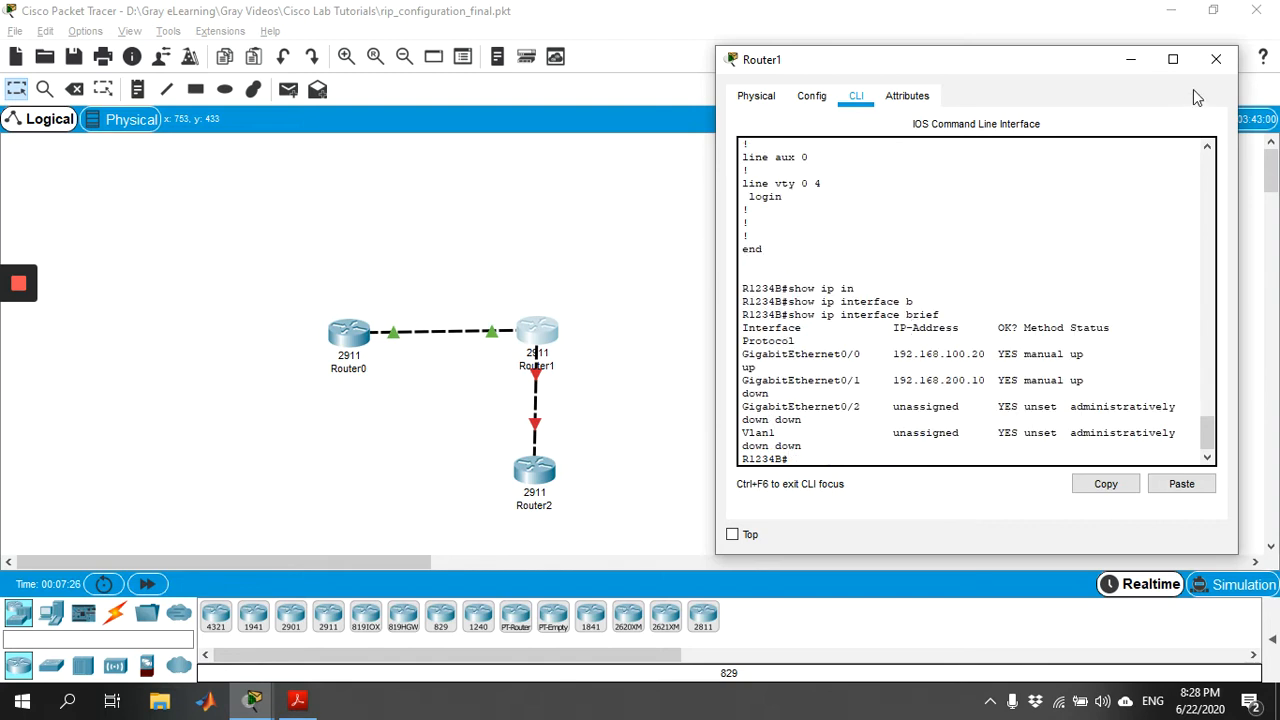
# Switch from Router1 to Router2's CLI and enter global configuration mode.
pyautogui.click(1216, 59)
pyautogui.click(535, 477)
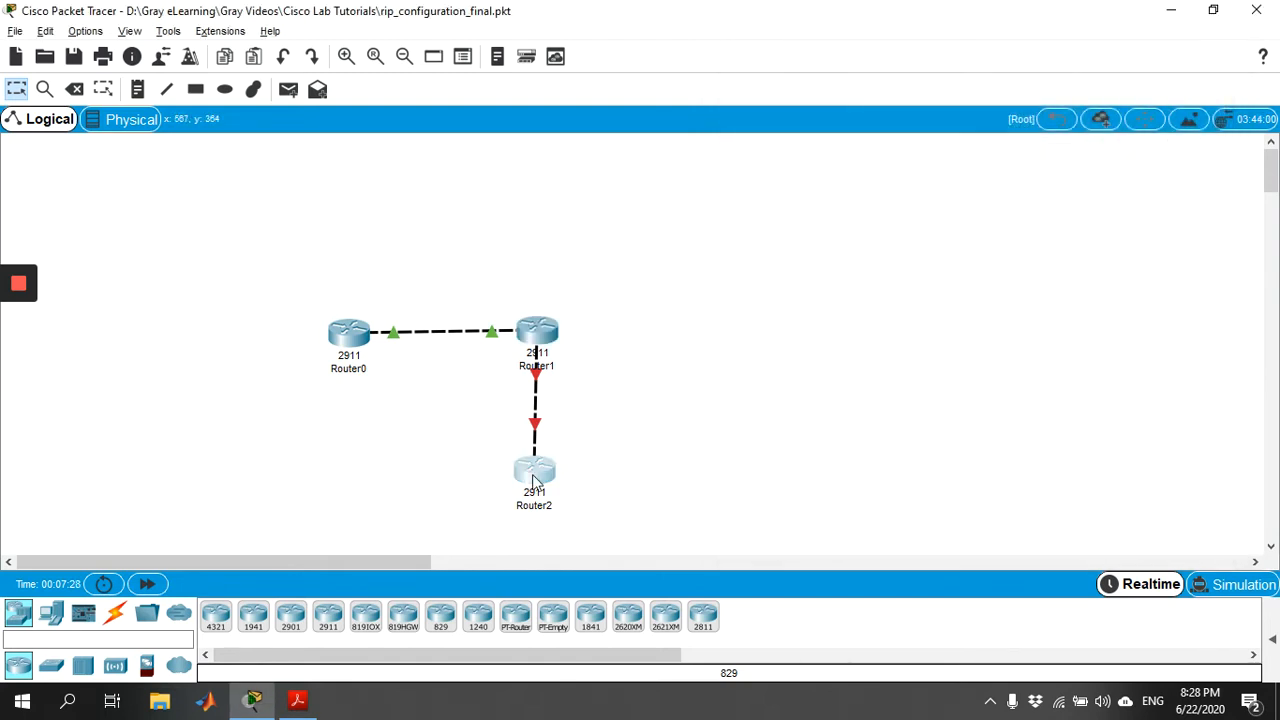
pyautogui.click(520, 123)
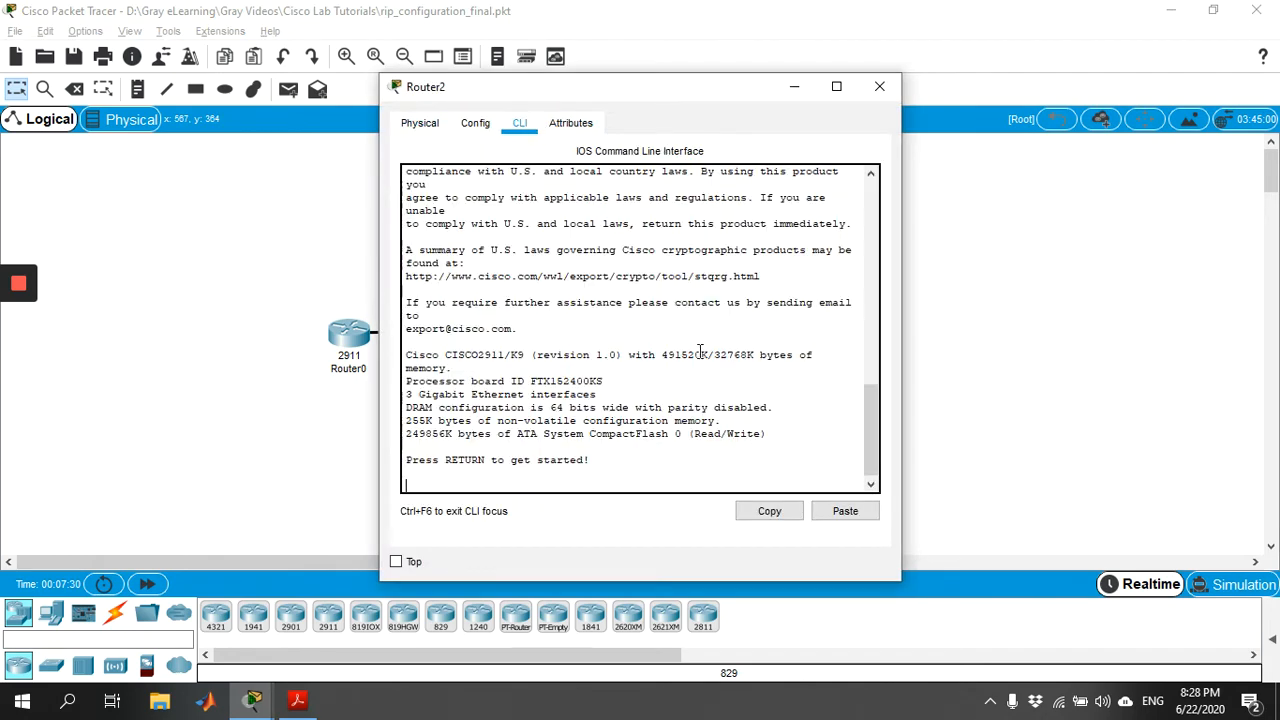
pyautogui.press('Return')
pyautogui.write('en')
pyautogui.press('Return')
pyautogui.write('conf')
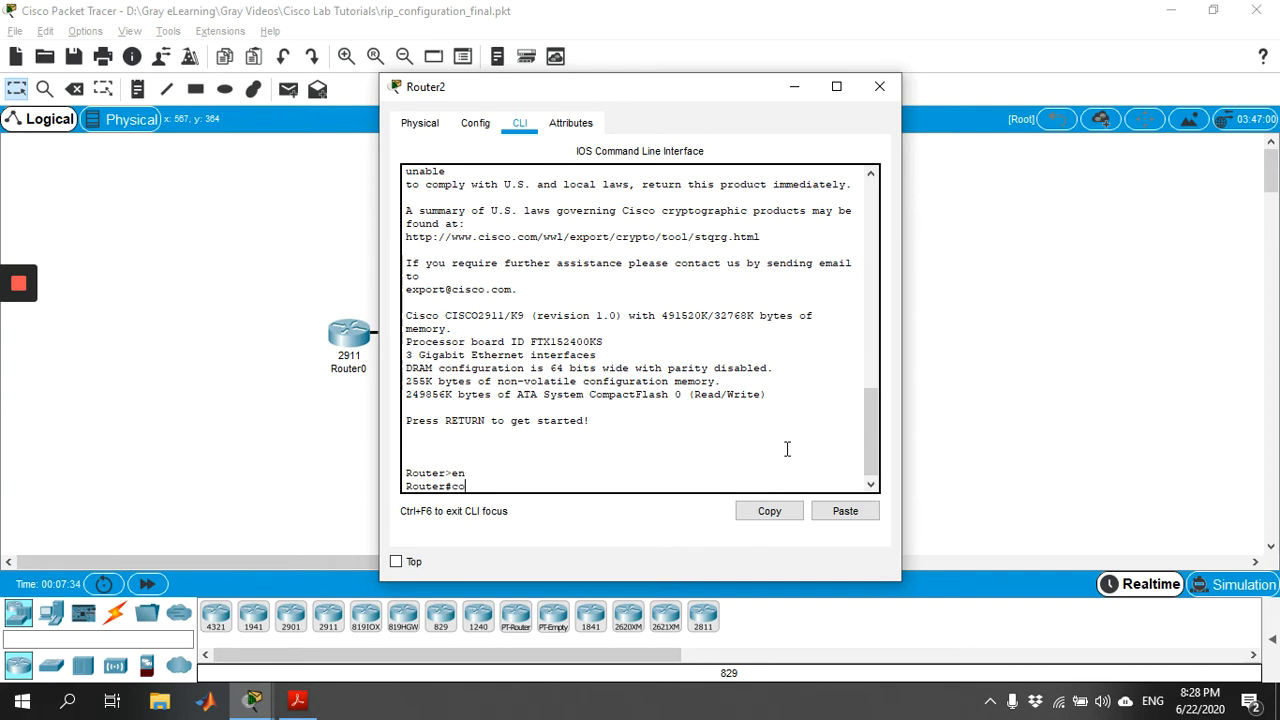
pyautogui.press('Tab')
pyautogui.write('t')
pyautogui.press('Tab')
pyautogui.press('Return')
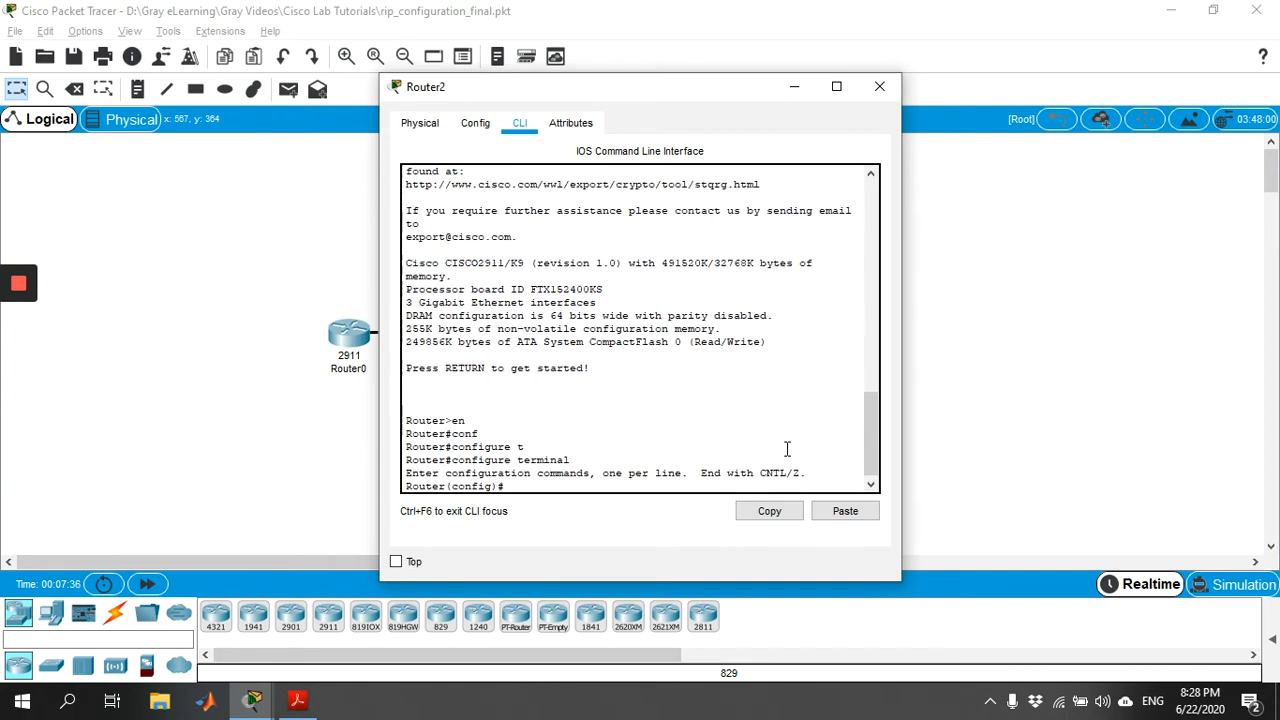
# Name Router2 R1234C and set its enable password.
pyautogui.write('hos')
pyautogui.press('Tab')
pyautogui.write('R1234C')
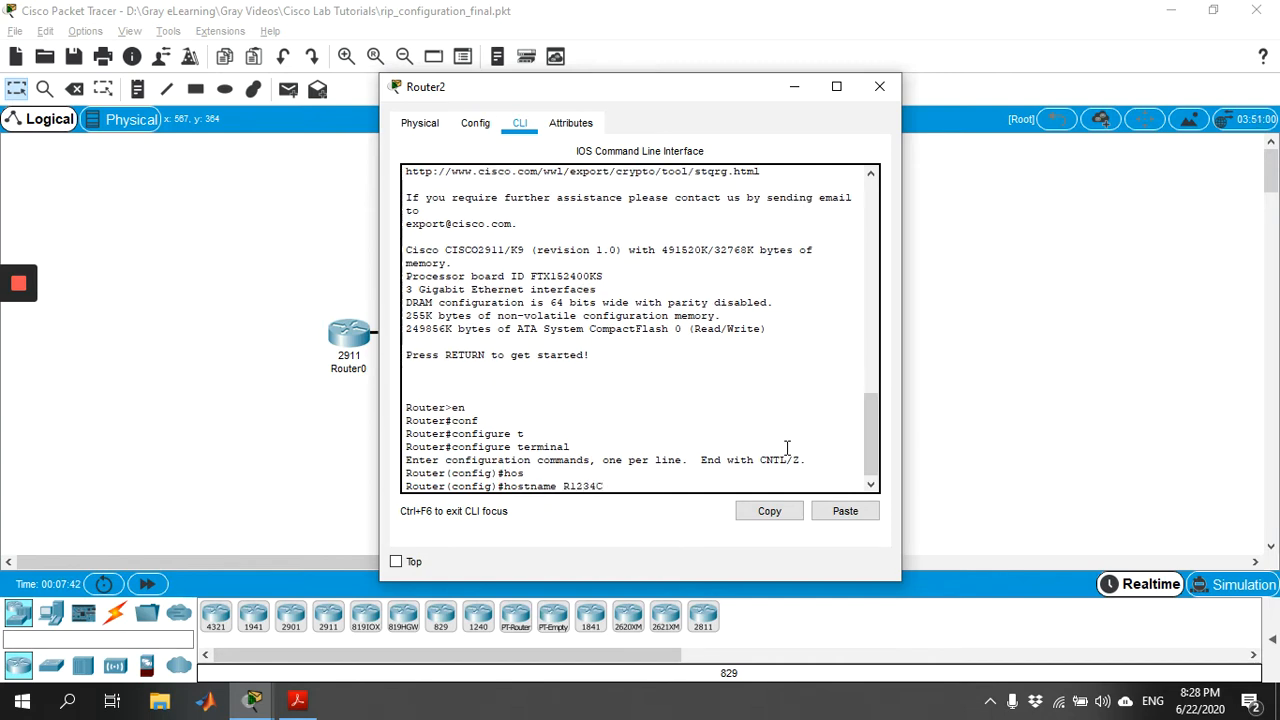
pyautogui.press('Return')
pyautogui.write('ena')
pyautogui.press('Tab')
pyautogui.write('pas')
pyautogui.press('Tab')
pyautogui.write('gray')
pyautogui.press('Return')
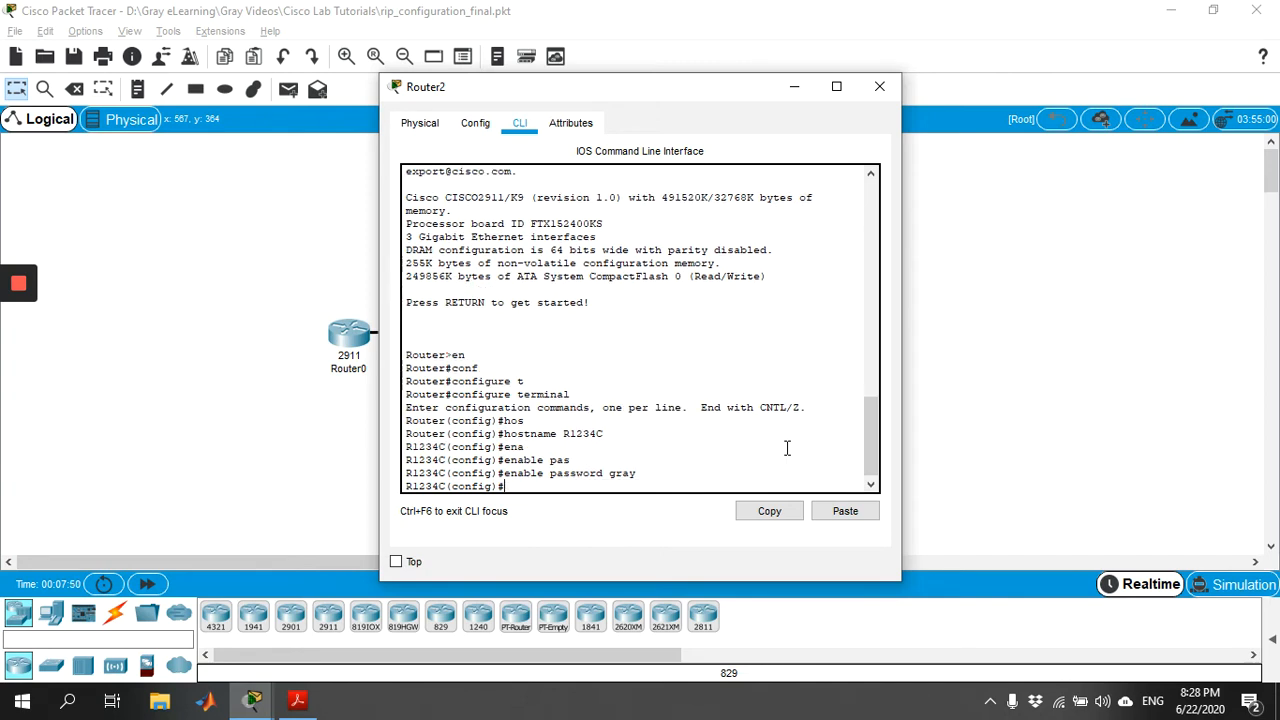
# Give GigabitEthernet0/1 address 192.168.200.20 255.255.255.0 and enable it.
pyautogui.write('in')
pyautogui.press('Tab')
pyautogui.write('g')
pyautogui.press('Tab')
pyautogui.write('0/1')
pyautogui.press('Return')
pyautogui.write('ip add')
pyautogui.press('Tab')
pyautogui.write('192')
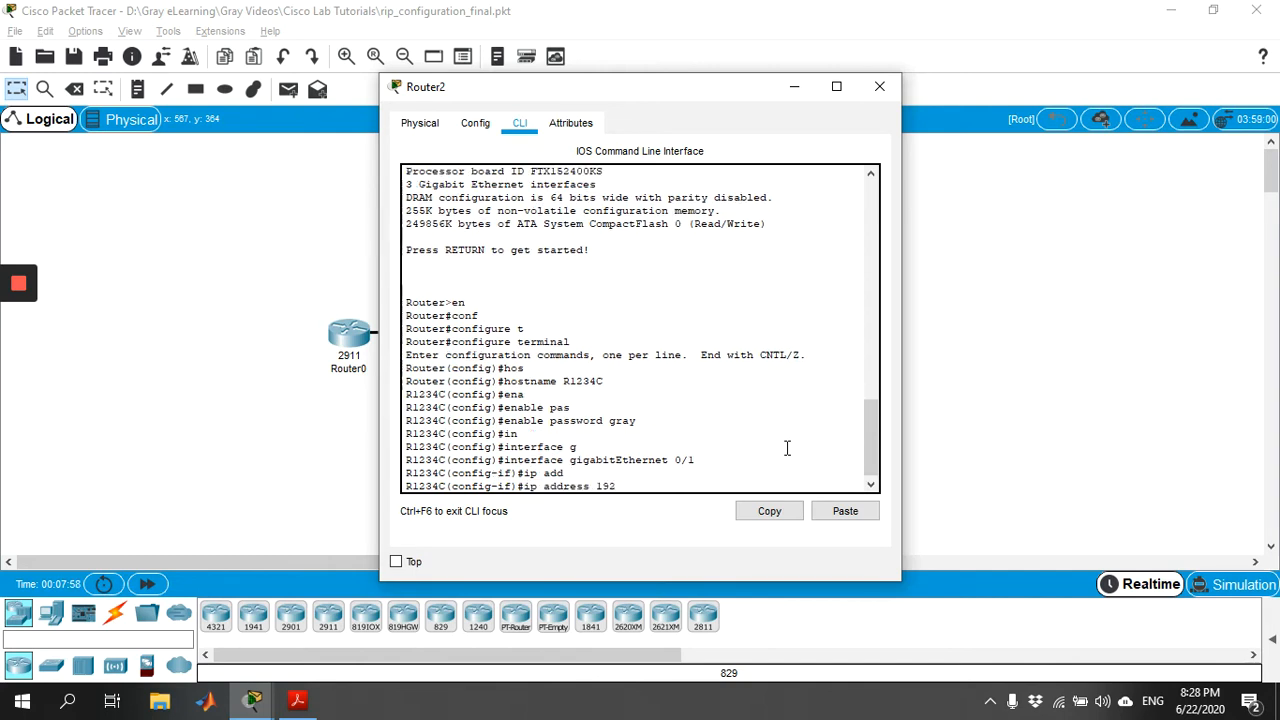
pyautogui.write('.168.200.20 255.255.255.0')
pyautogui.press('Return')
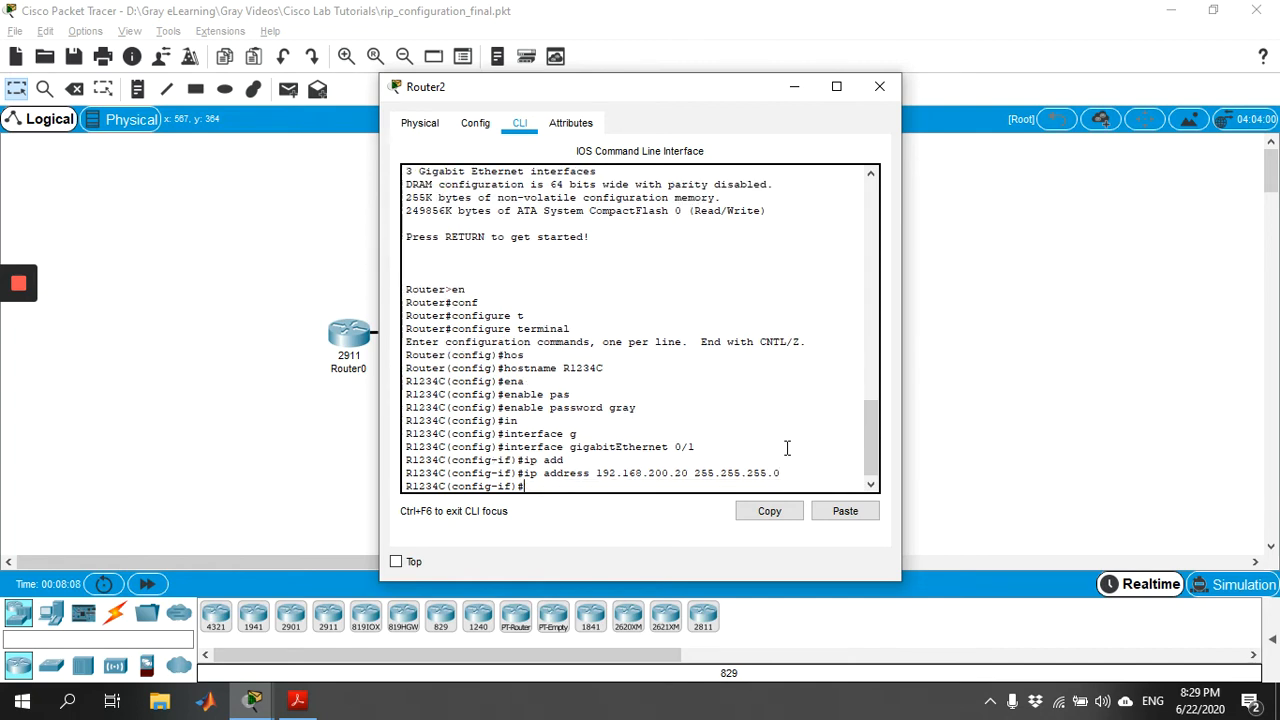
pyautogui.write('no shutdown')
pyautogui.press('Return')
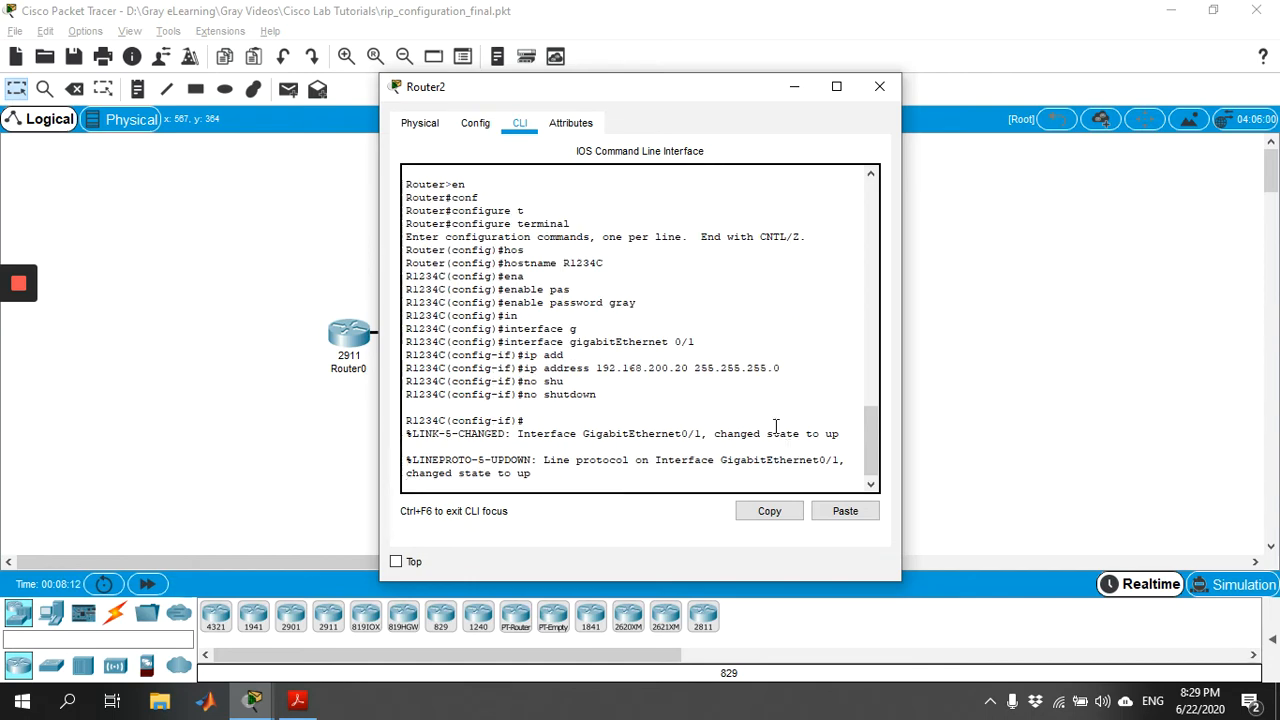
# Move Router2's window aside and exit back to privileged mode.
pyautogui.moveTo(601, 88); pyautogui.dragTo(940, 92)
pyautogui.write('exit')
pyautogui.press('Return')
pyautogui.write('exit')
pyautogui.press('Return')
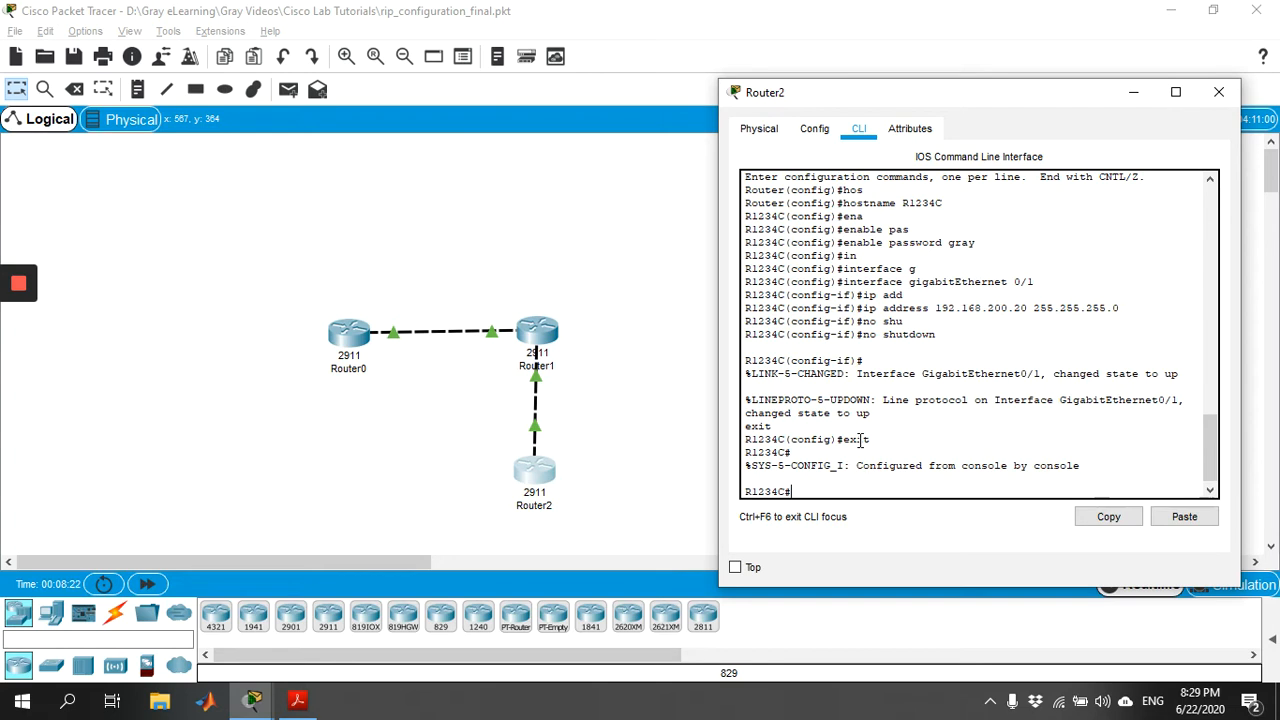
# Page through Router2's running configuration, confirming 192.168.200.20 on GigabitEthernet0/1.
pyautogui.write('show r')
pyautogui.press('Tab')
pyautogui.press('Return')
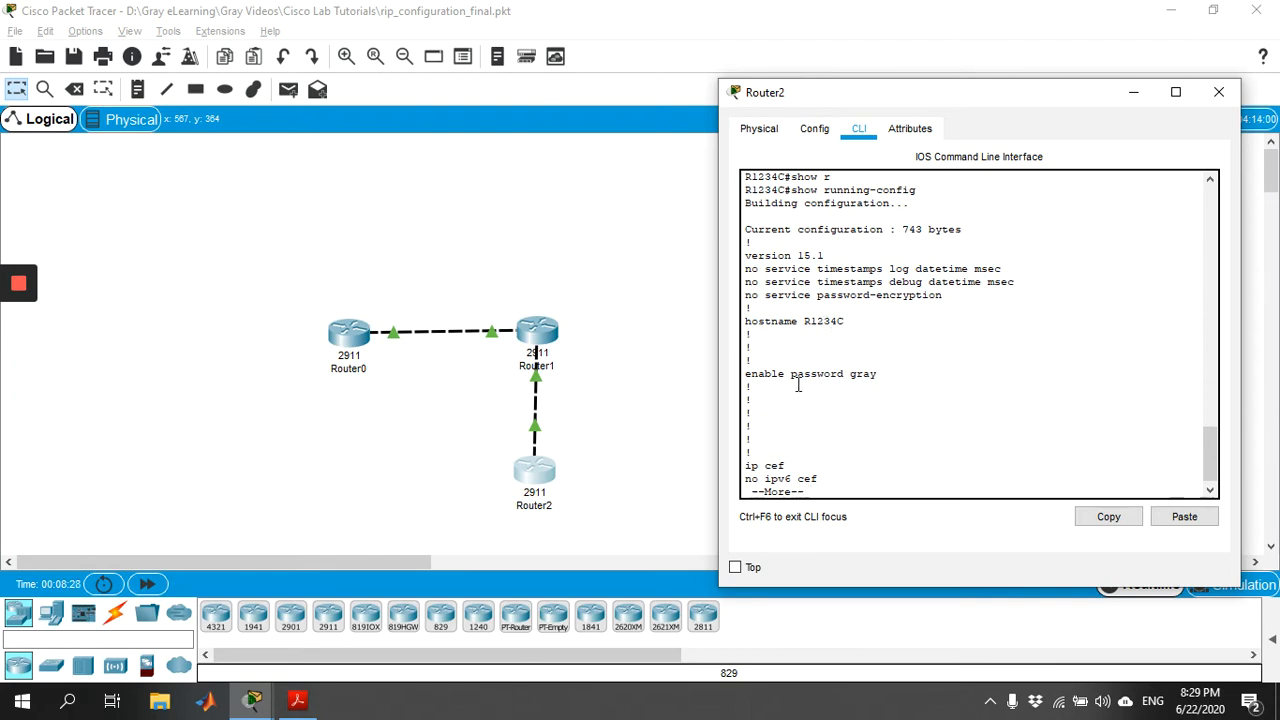
pyautogui.press('space')
pyautogui.press('space')
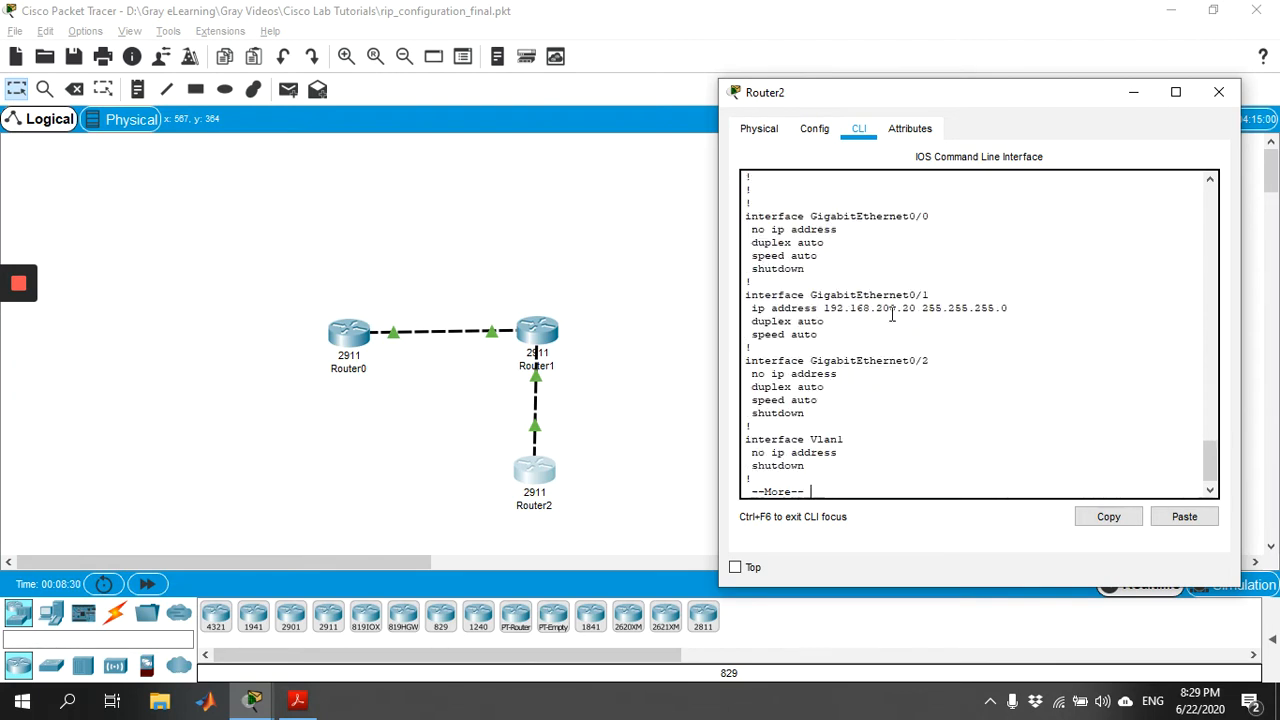
pyautogui.press('Return')
pyautogui.press('space')
pyautogui.press('space')
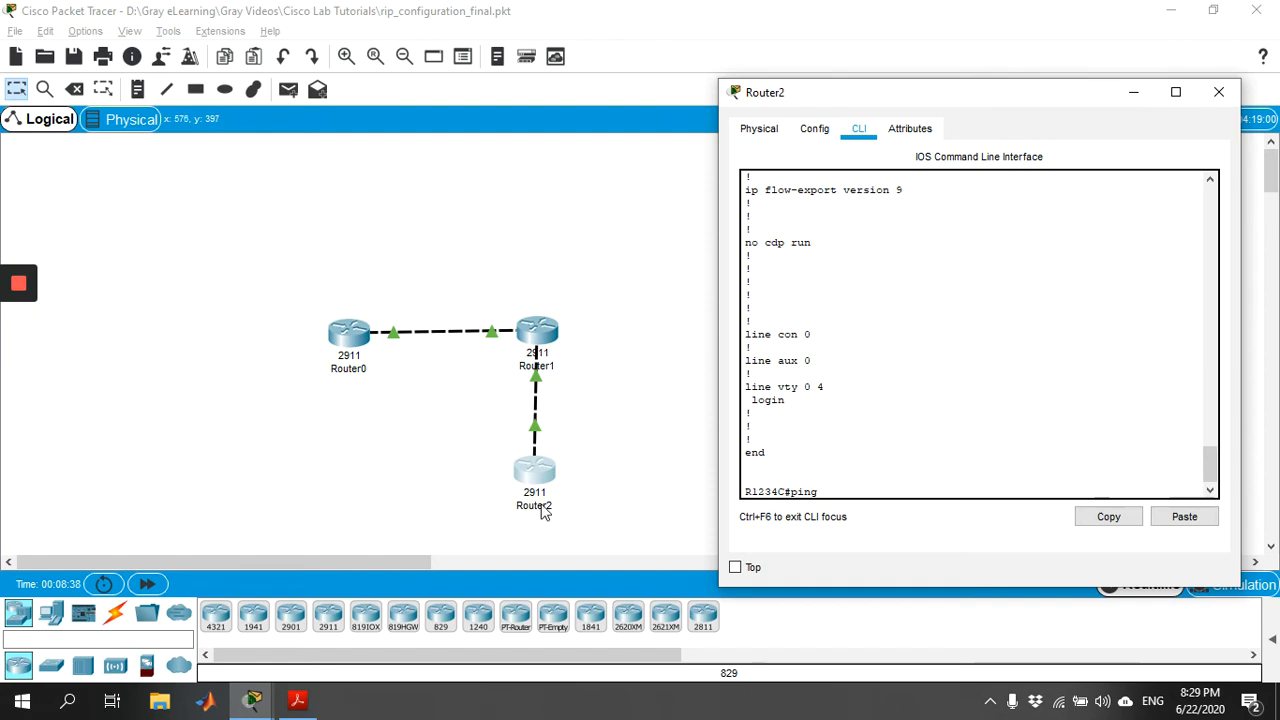
# Ping 192.168.200.10 (80% success) and 192.168.100.10 (fails) from Router2, then close its window.
pyautogui.write('19')
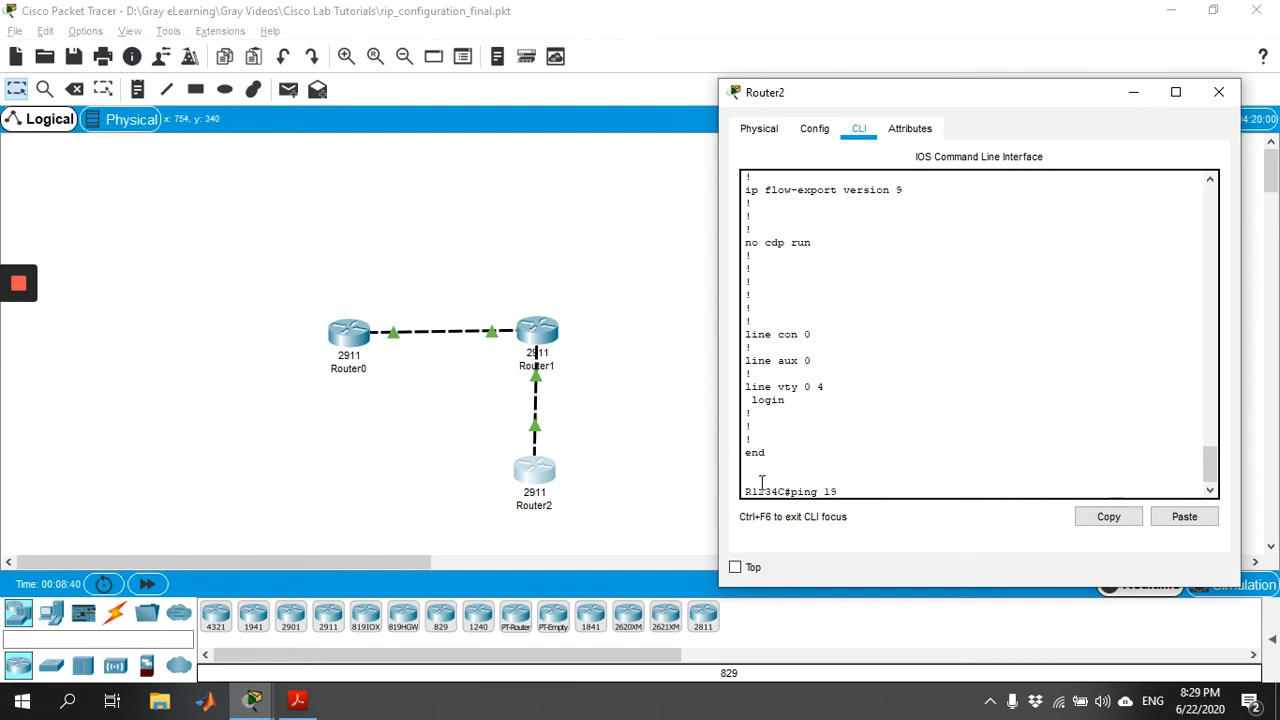
pyautogui.write('2.168.200.10')
pyautogui.press('Return')
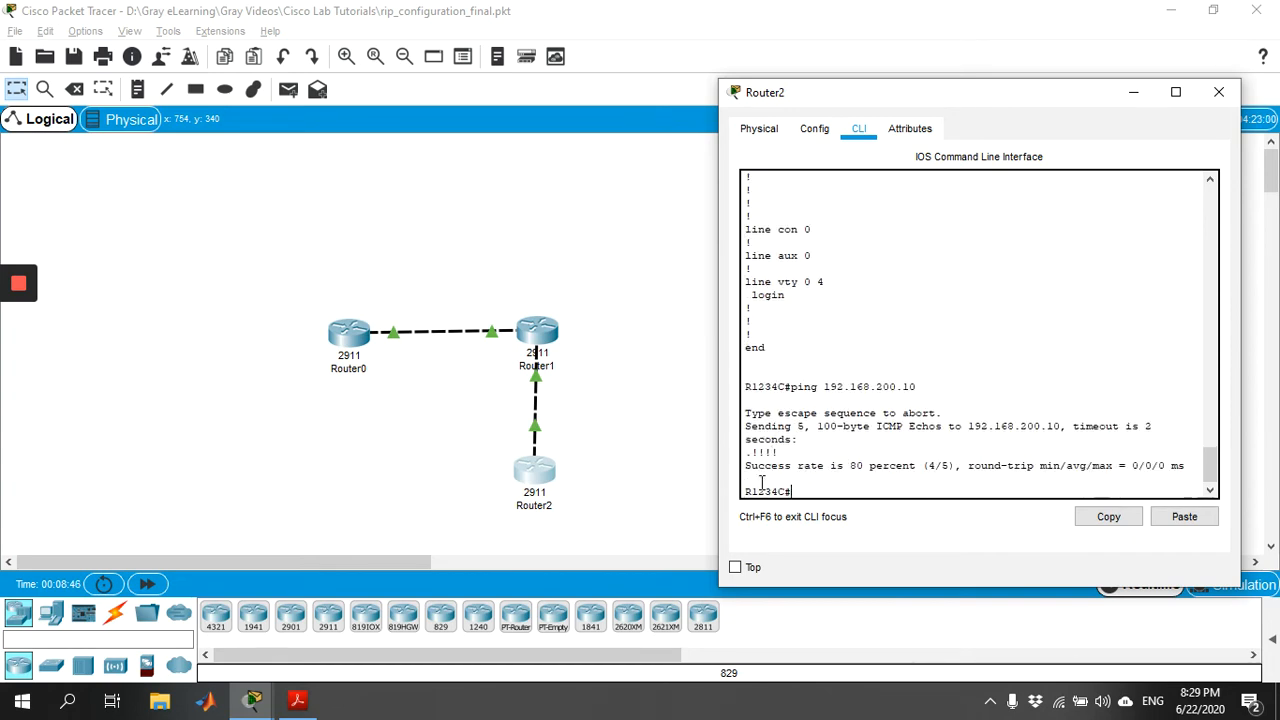
pyautogui.press('Up')
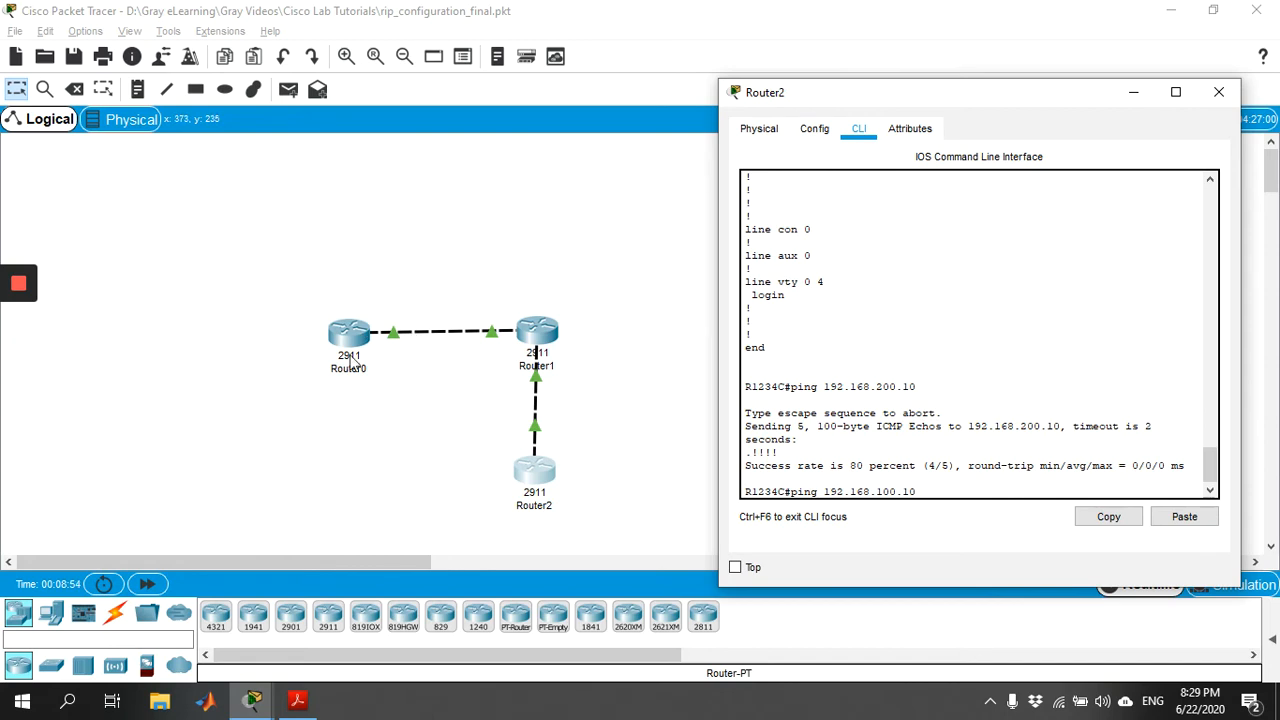
pyautogui.press('Return')
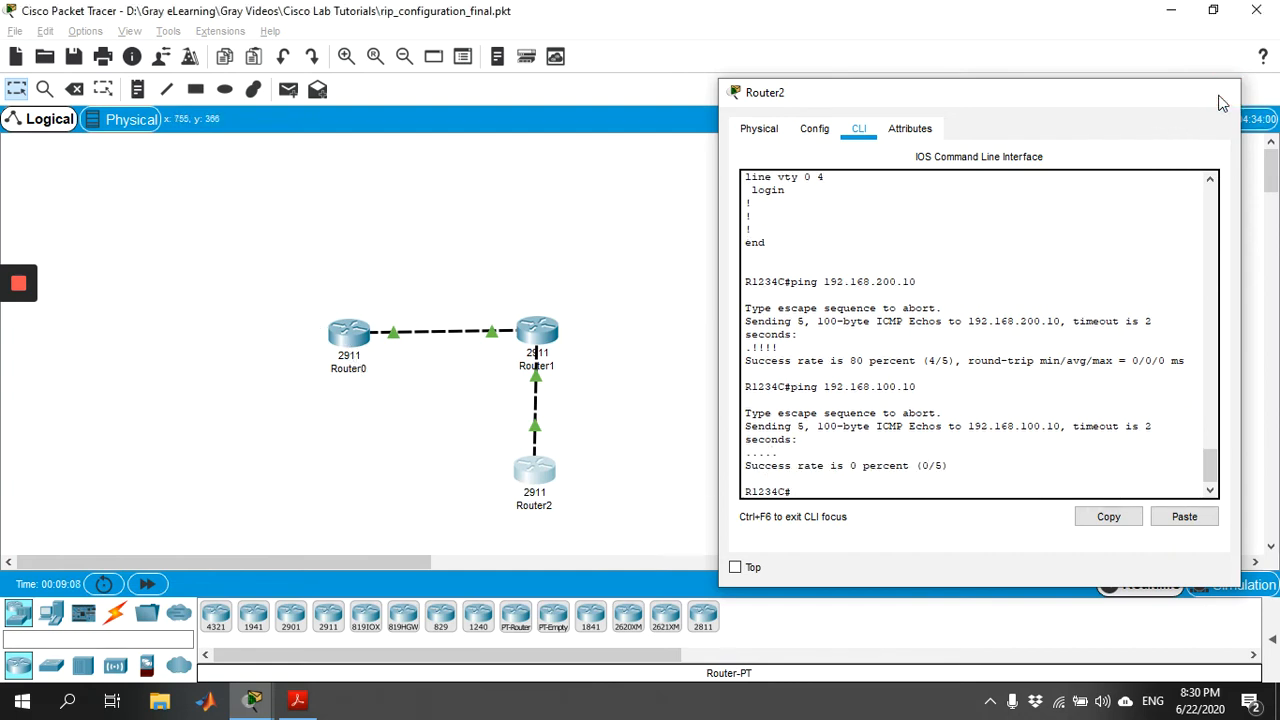
pyautogui.click(1220, 95)
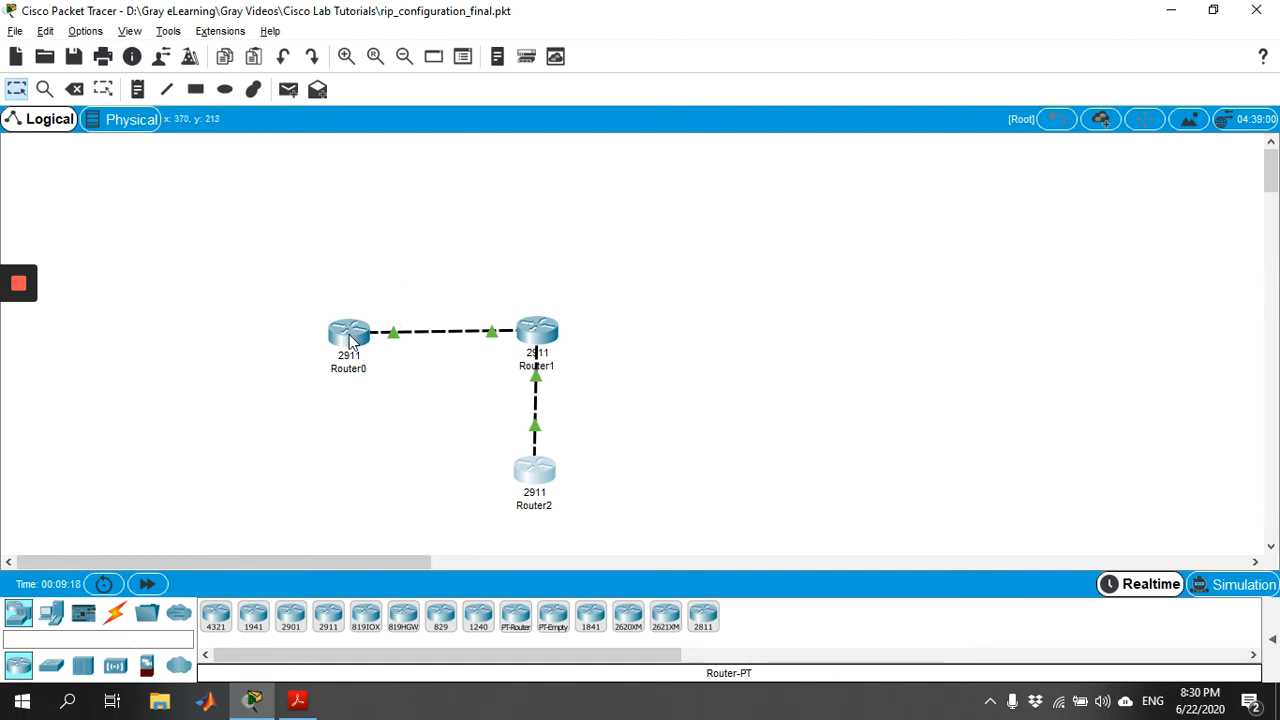
# Open Router0's command line and enter global configuration mode with configure terminal.
pyautogui.moveTo(352, 341)
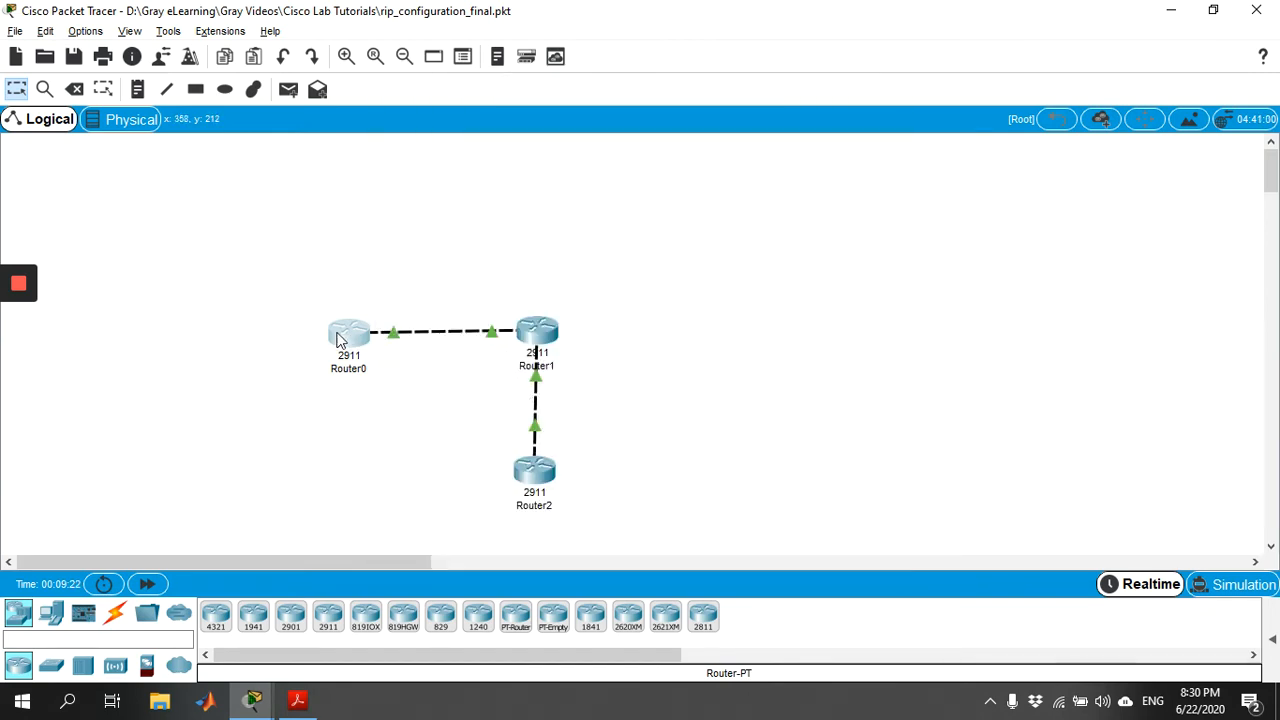
pyautogui.click(338, 341)
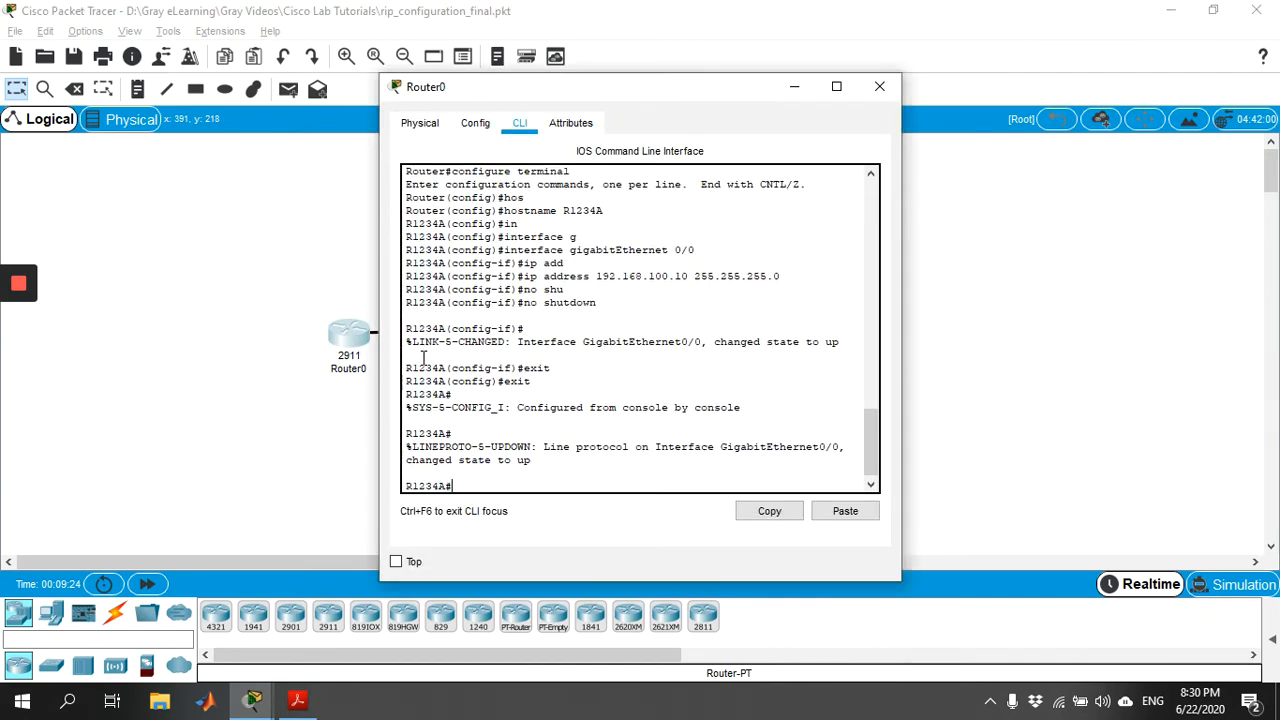
pyautogui.write('conf')
pyautogui.press('Tab')
pyautogui.write('t')
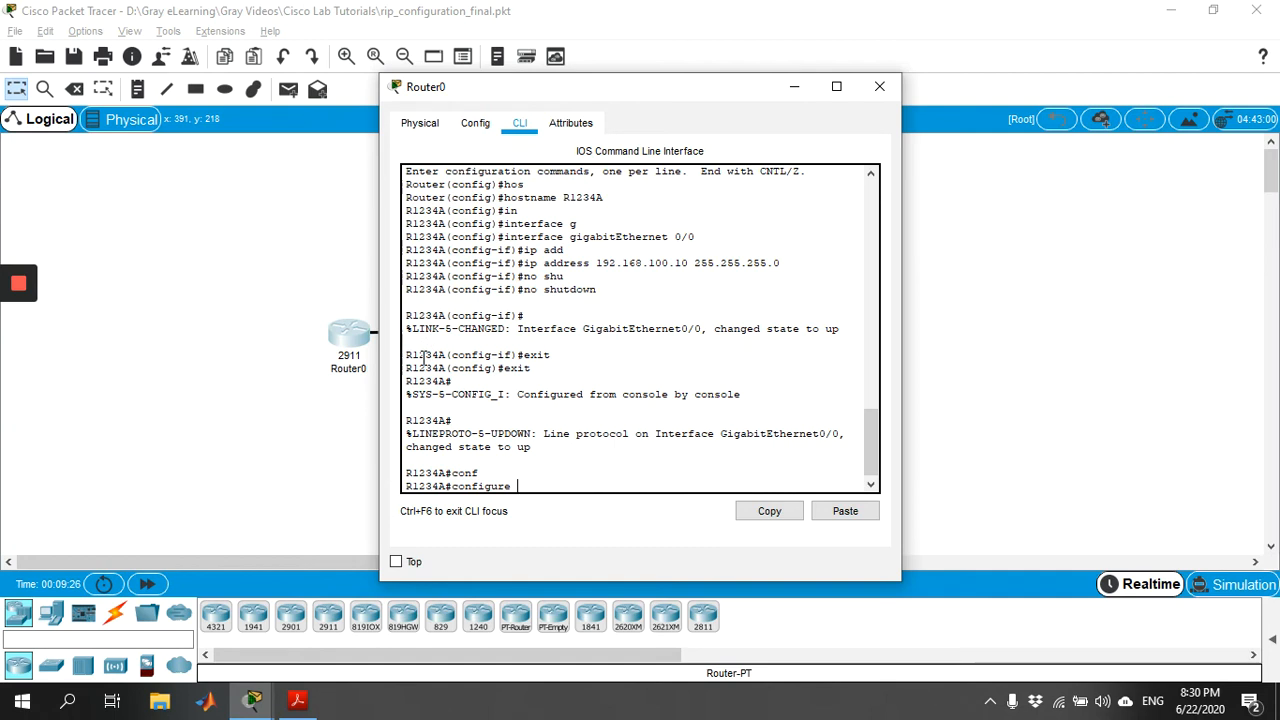
pyautogui.press('Tab')
pyautogui.press('Return')
# Set an enable password on Router0.
pyautogui.write('hos')
pyautogui.press('Tab')
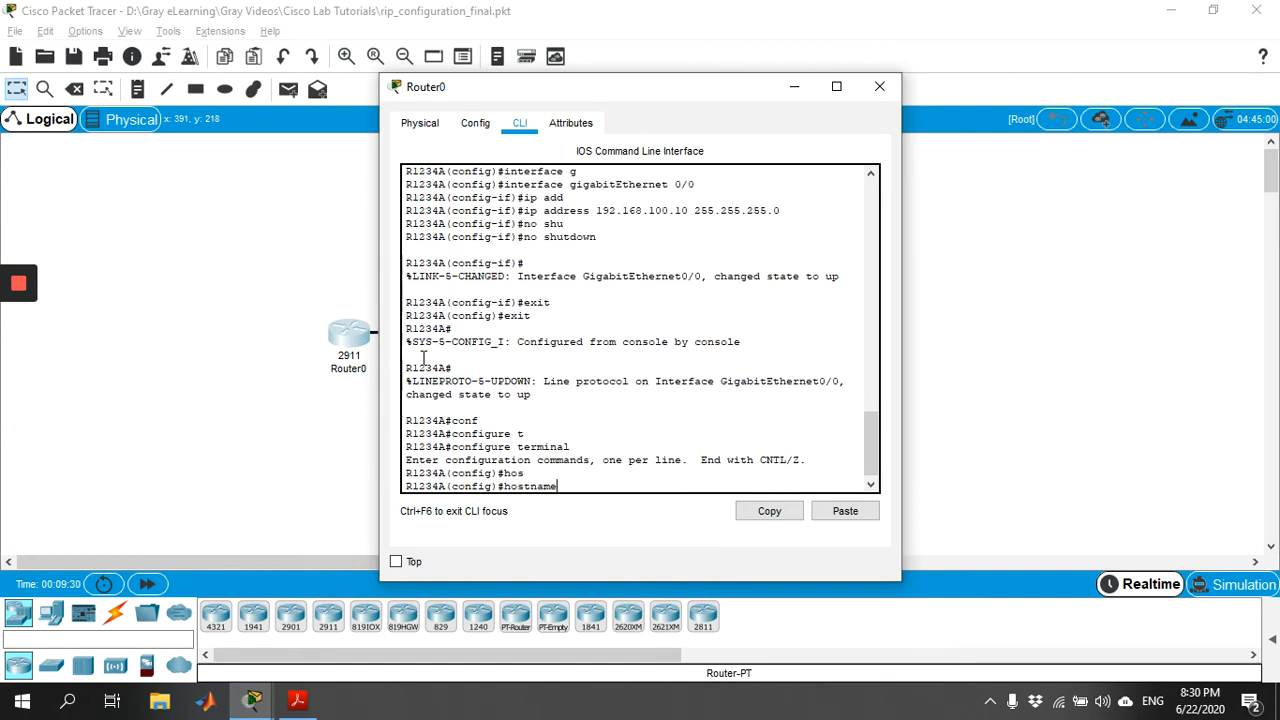
pyautogui.write('ena')
pyautogui.press('Tab')
pyautogui.write('pas')
pyautogui.press('Tab')
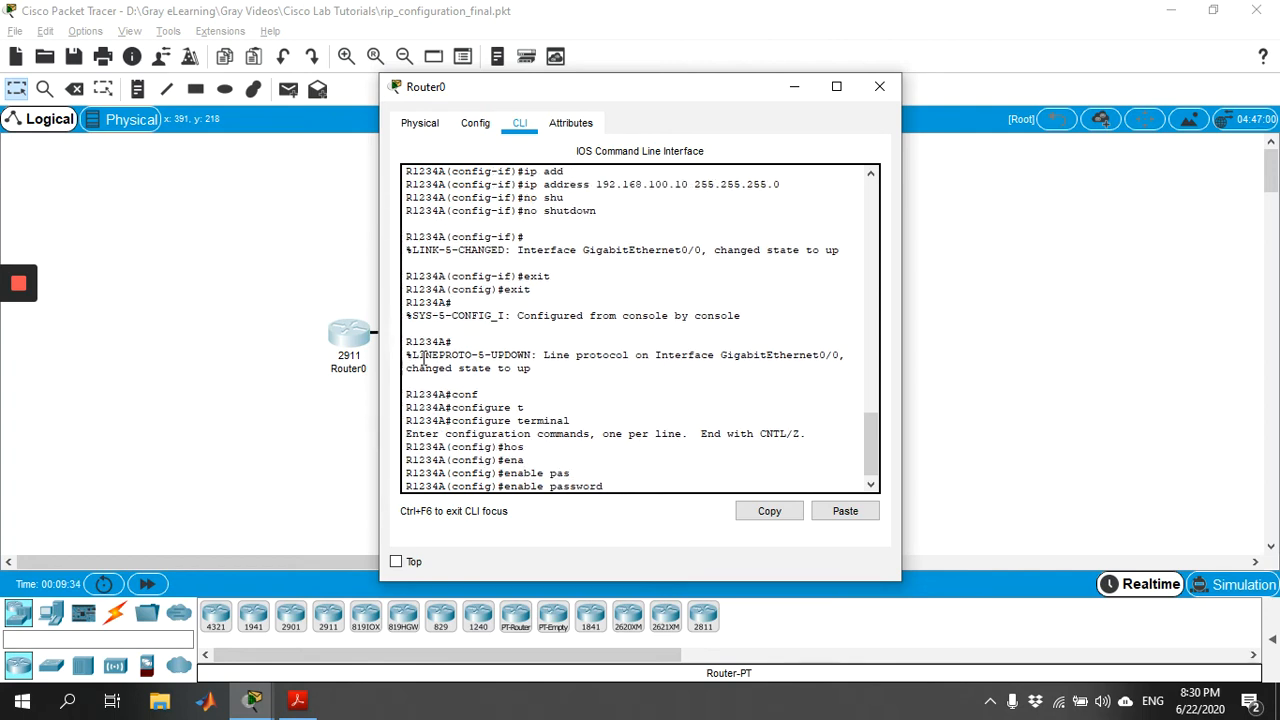
pyautogui.write('gray')
pyautogui.press('Return')
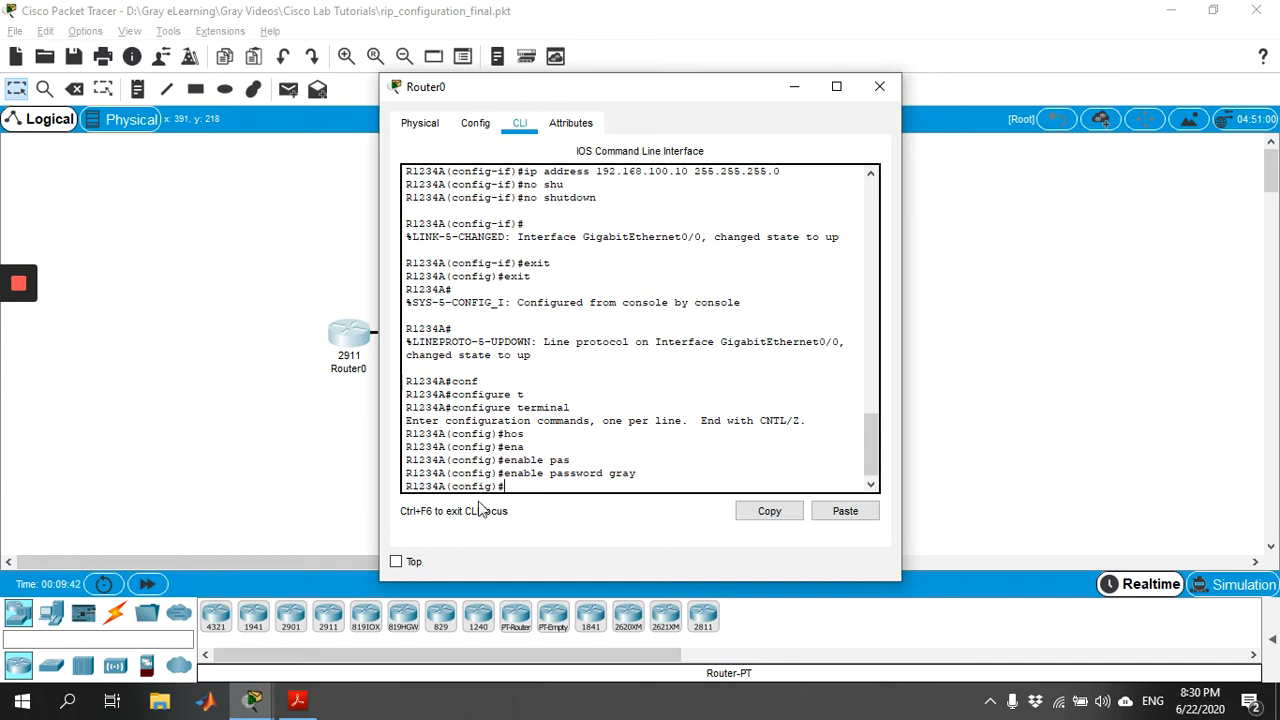
# Enter router rip configuration mode on Router0, then switch to the RIP presentation slide.
pyautogui.write('router rip')
pyautogui.press('Return')
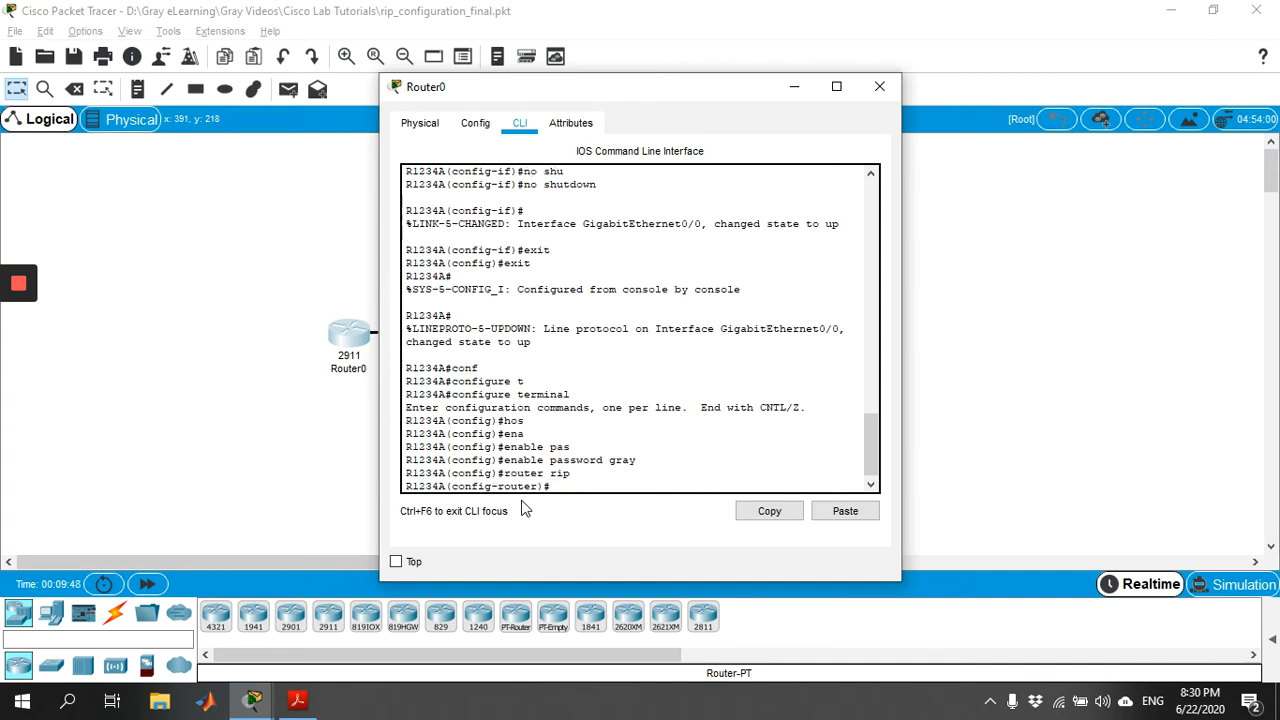
pyautogui.write('net')
pyautogui.hotkey('alt', 'Tab')
pyautogui.hotkey('alt', 'Tab')
pyautogui.hotkey('alt', 'Tab')
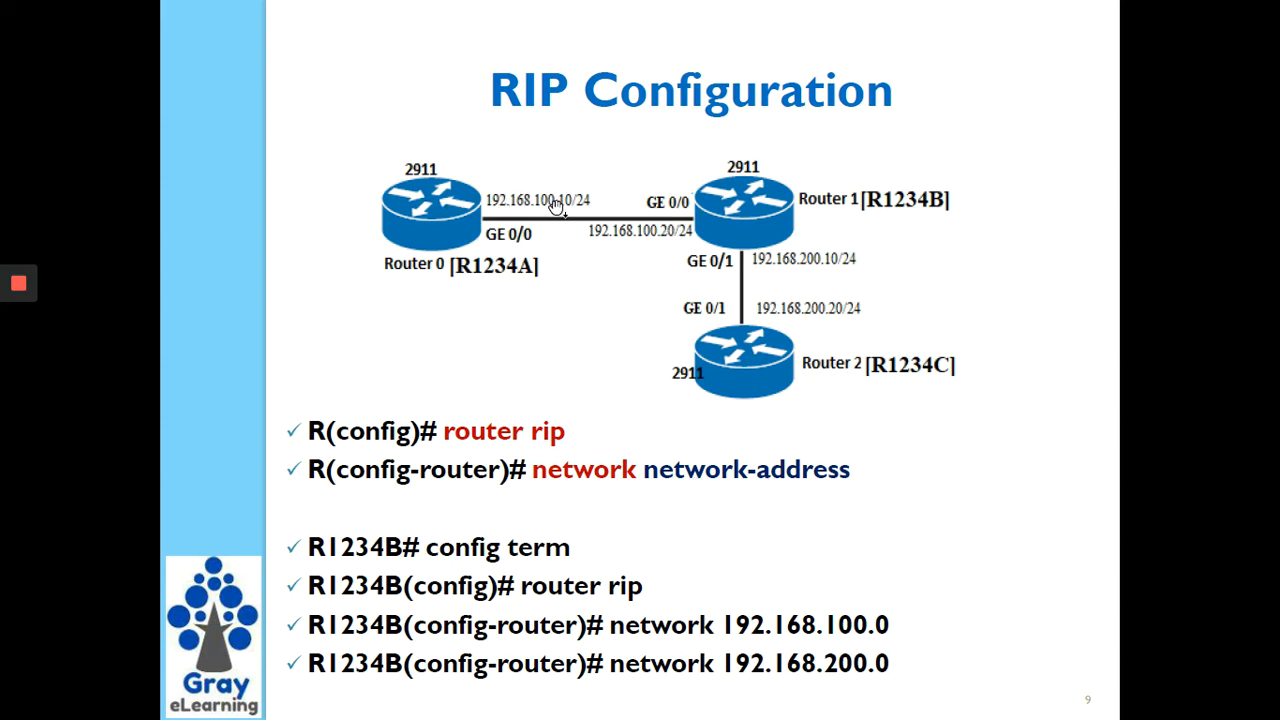
# Return from the RIP Configuration slide to the Packet Tracer topology.
pyautogui.hotkey('alt', 'Tab')
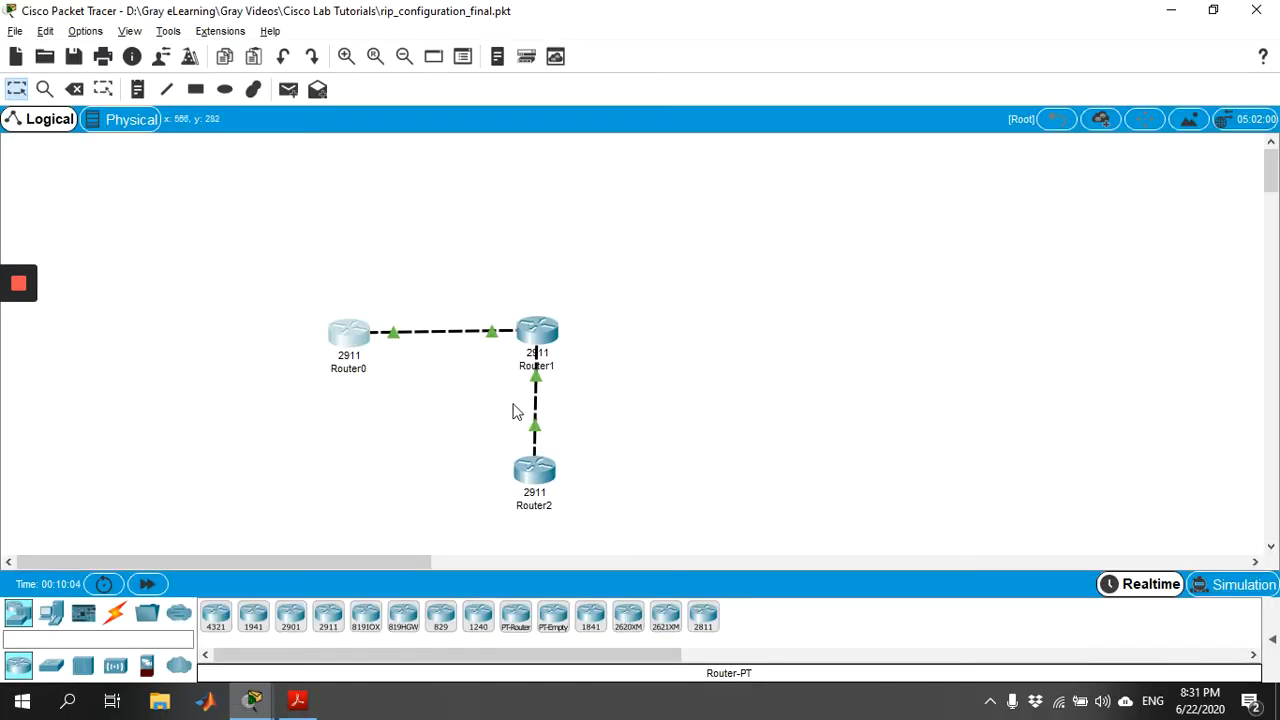
# Add network 192.168.100.0 to Router0's RIP configuration and exit to privileged mode.
pyautogui.click(362, 338)
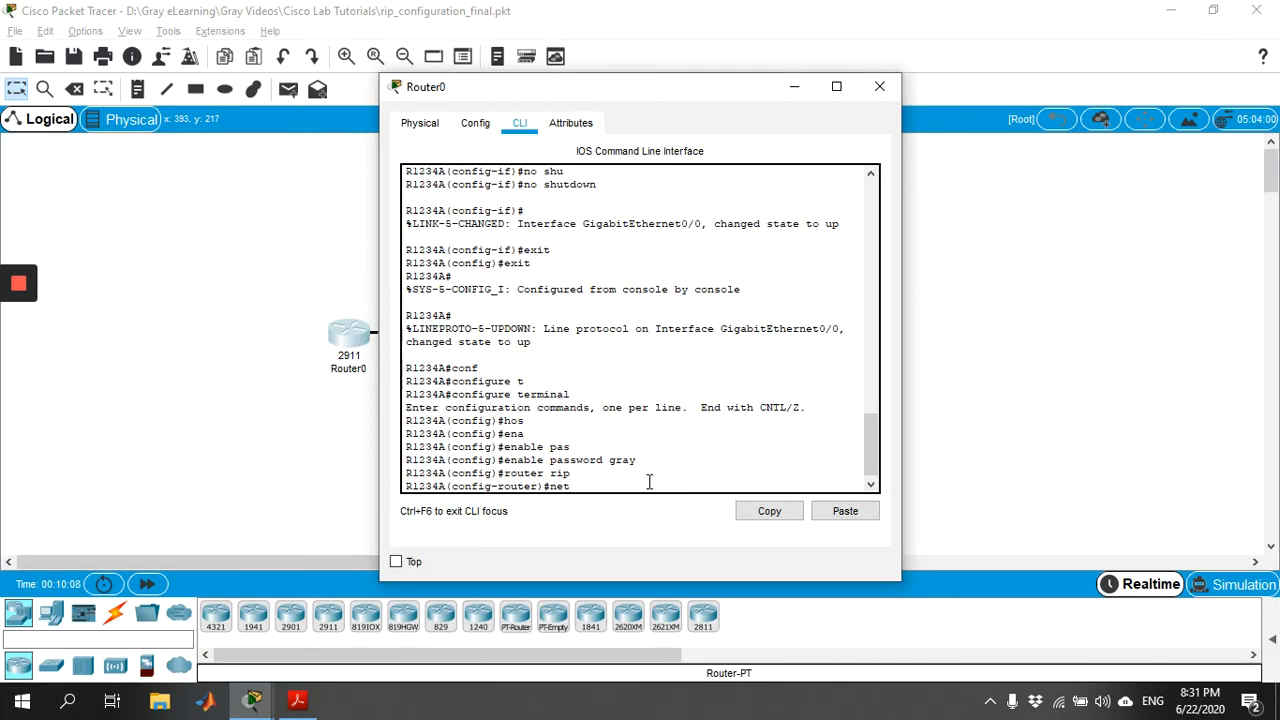
pyautogui.press('Tab')
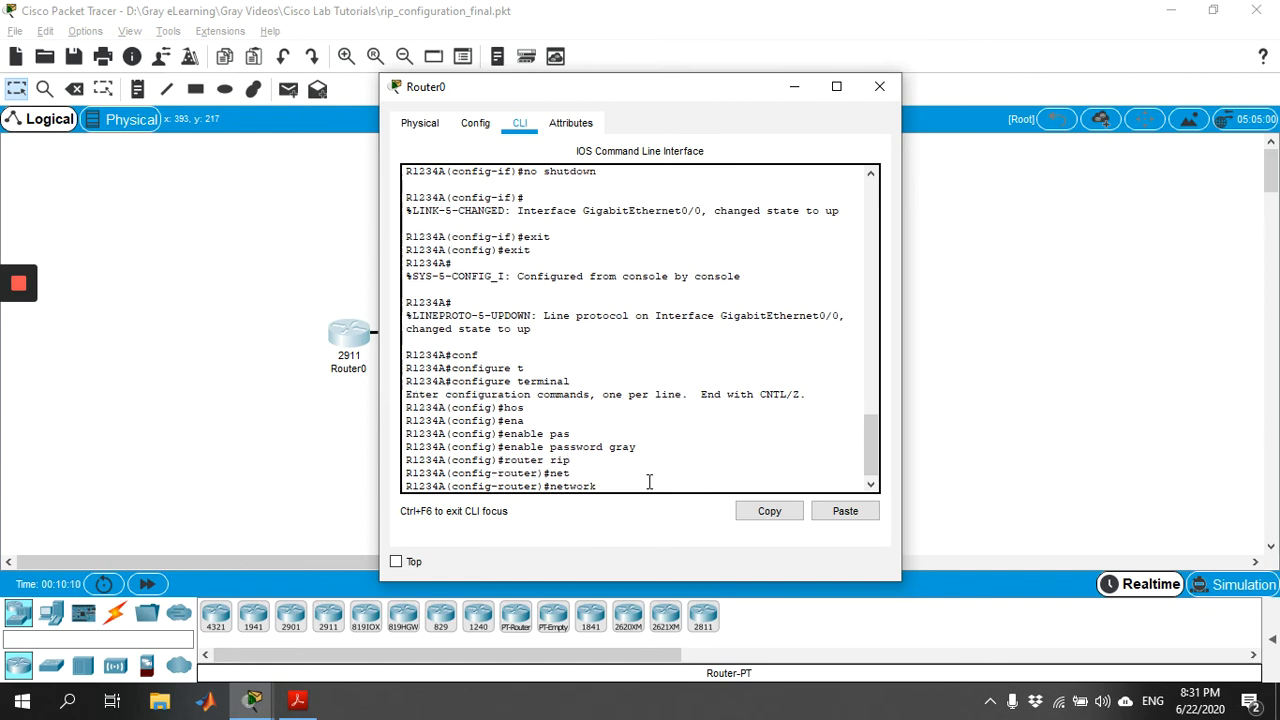
pyautogui.write('192.168.100.0')
pyautogui.press('Return')
pyautogui.write('ex')
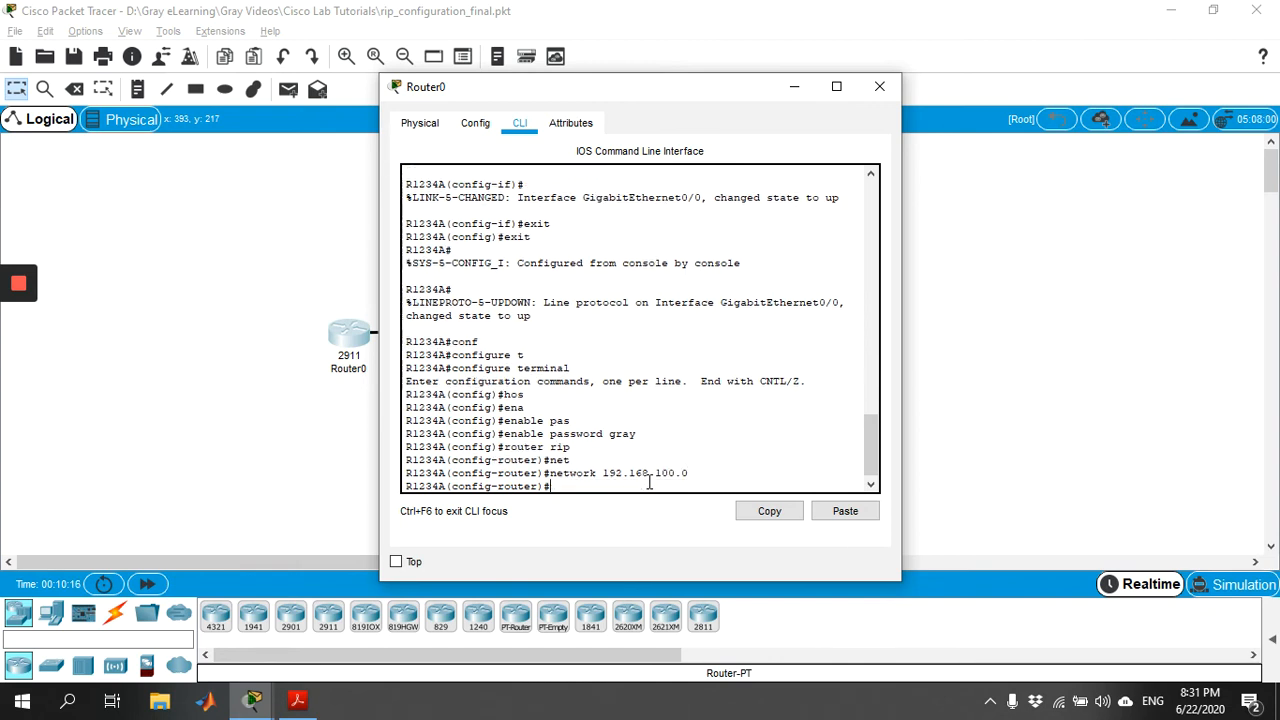
pyautogui.write('it')
pyautogui.press('Return')
pyautogui.write('exit')
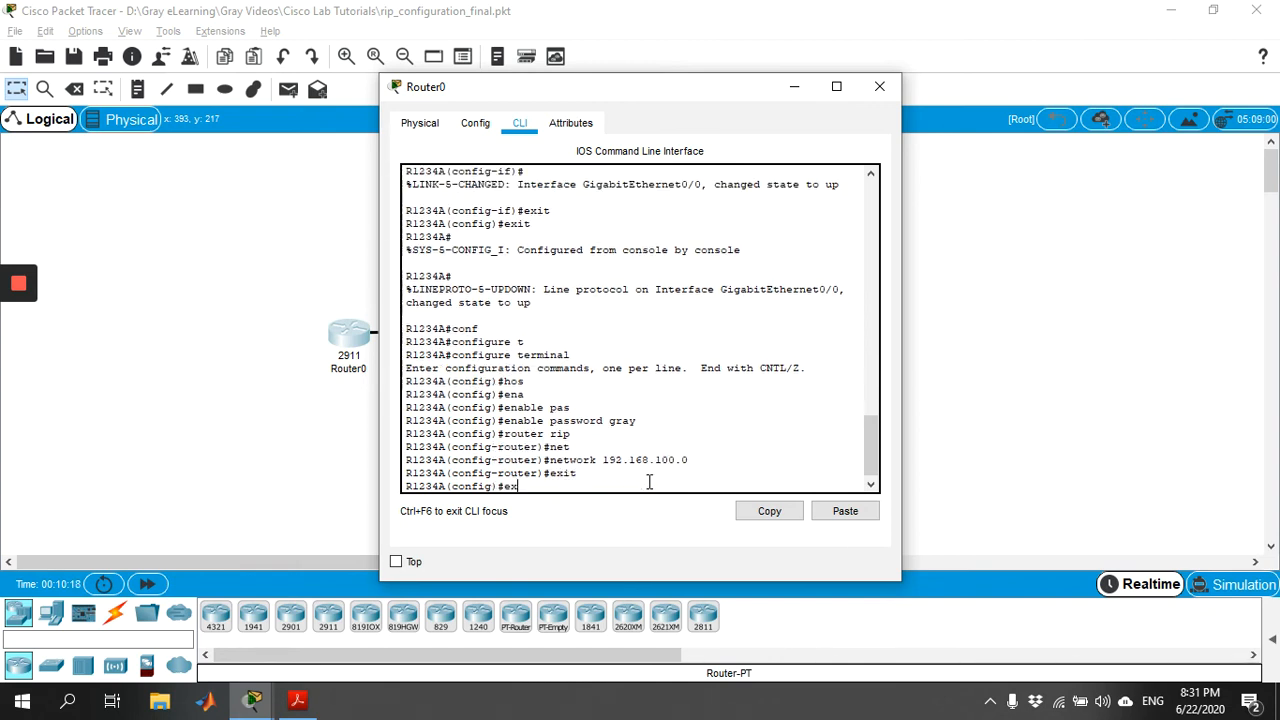
pyautogui.press('Return')
# Page through Router0's running configuration and highlight the router rip and network lines.
pyautogui.write('show r')
pyautogui.press('Tab')
pyautogui.press('Return')
pyautogui.press('space')
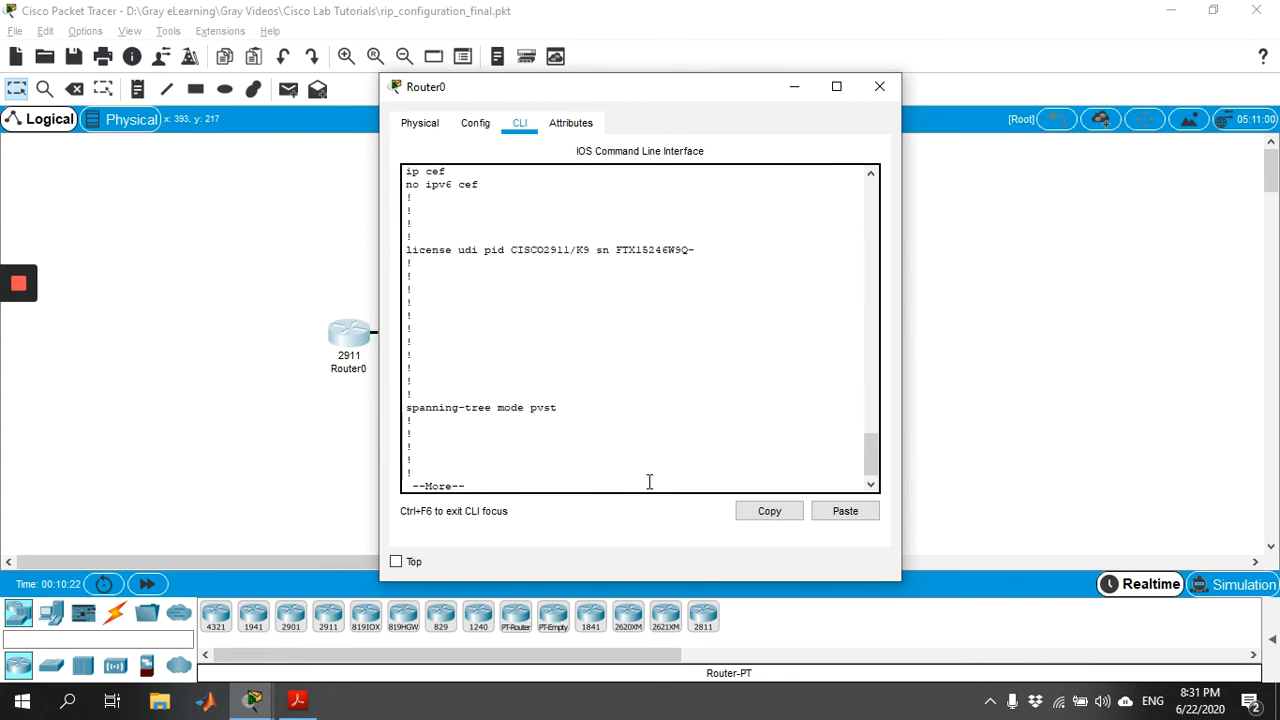
pyautogui.press('space')
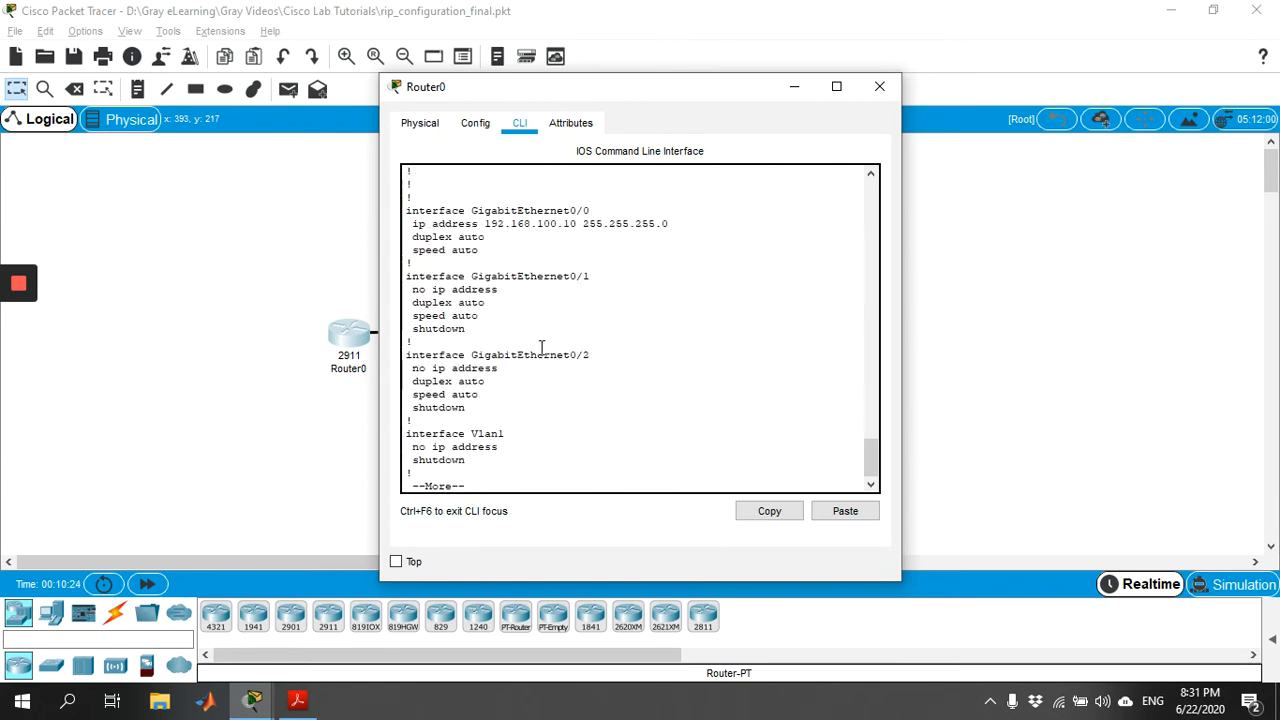
pyautogui.press('space')
pyautogui.moveTo(557, 213); pyautogui.dragTo(395, 200)
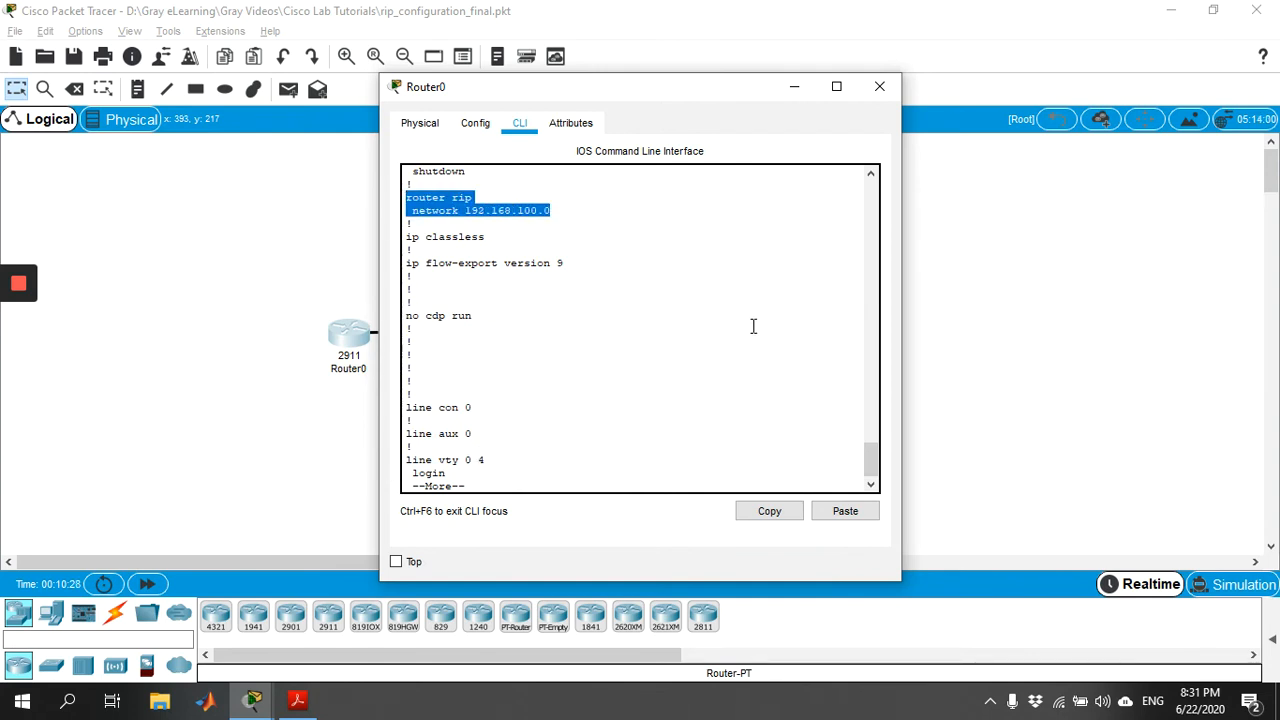
pyautogui.press('space')
# Close Router0's window and enter global configuration mode on Router1.
pyautogui.click(880, 86)
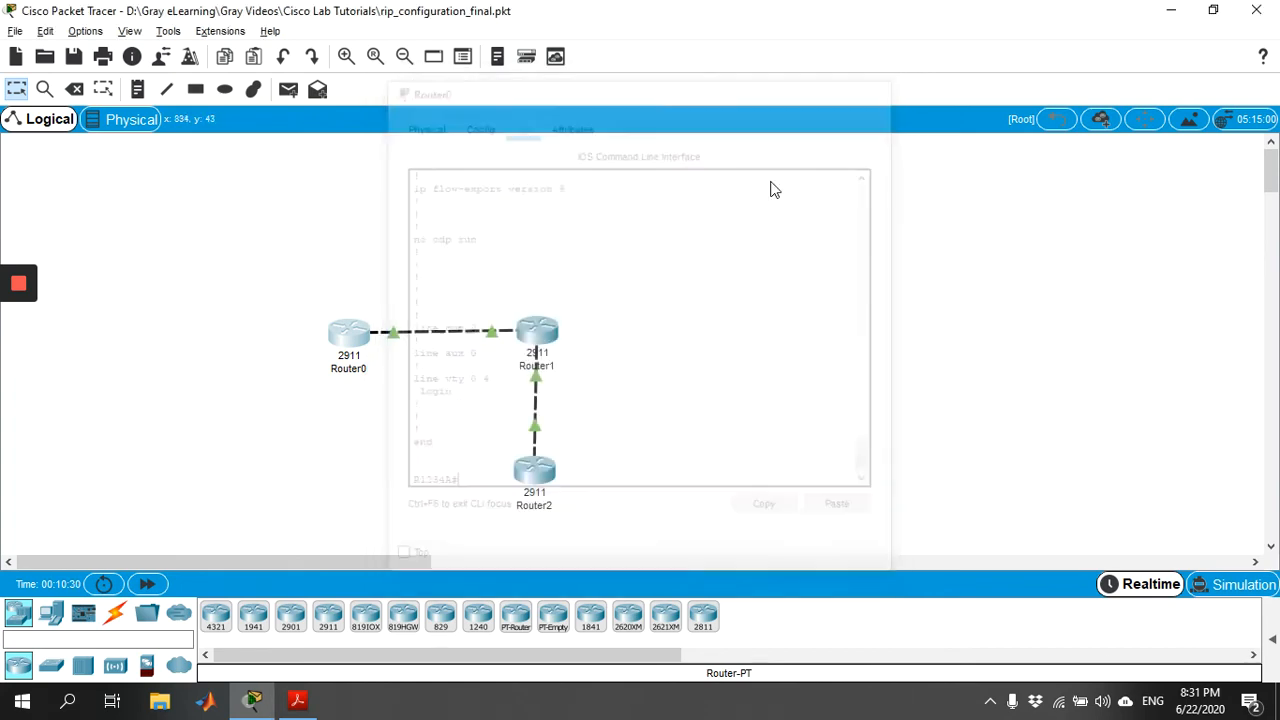
pyautogui.click(537, 331)
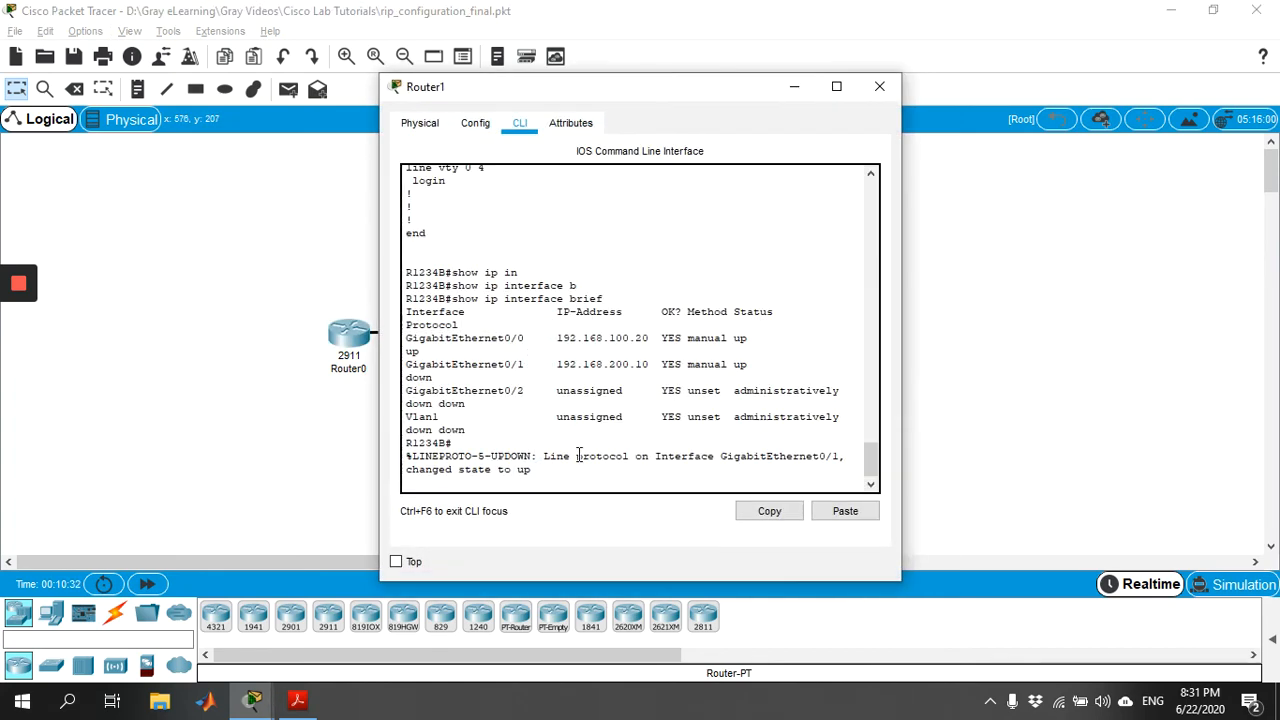
pyautogui.press('Return')
pyautogui.write('con')
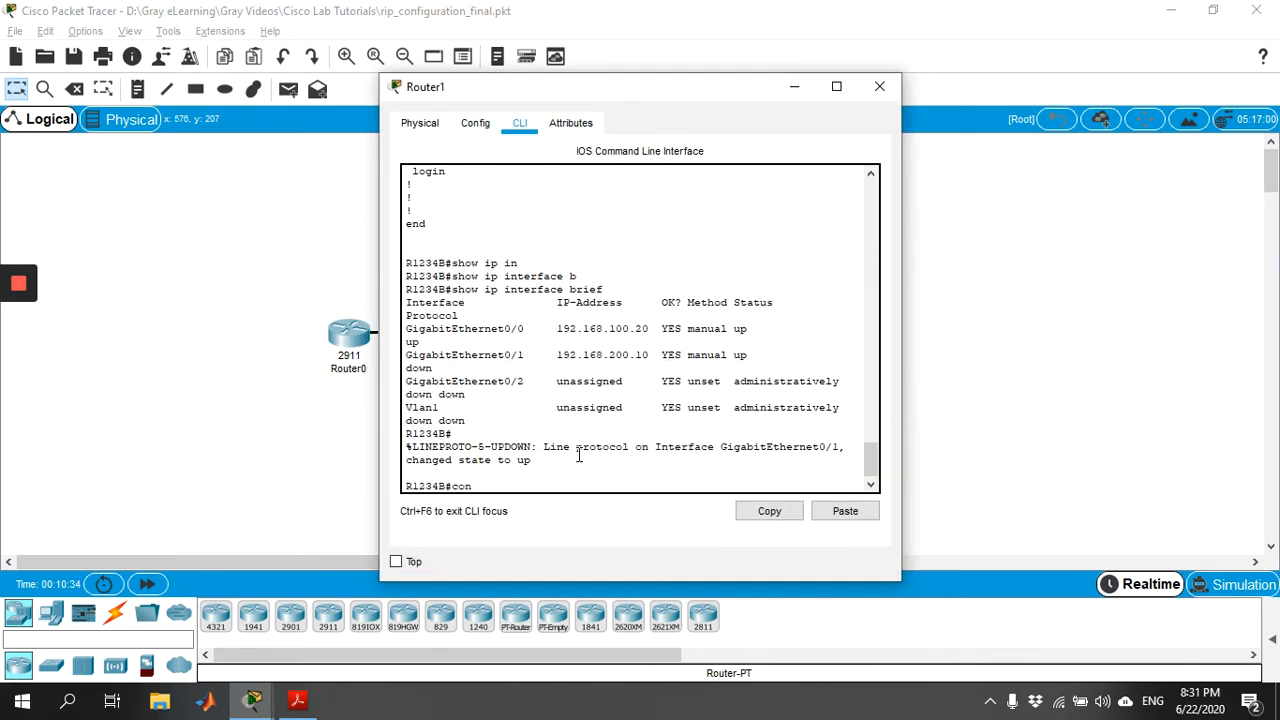
pyautogui.press('Tab')
pyautogui.write('f')
pyautogui.press('Tab')
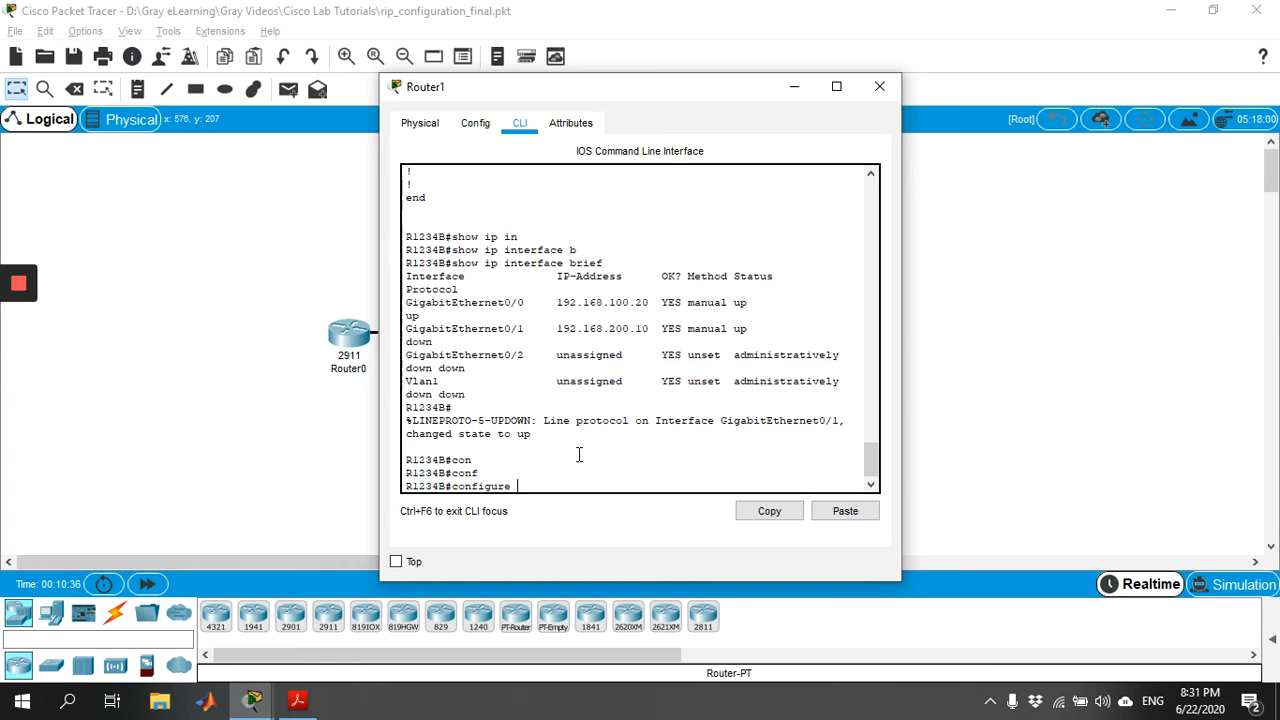
pyautogui.write('t')
pyautogui.press('Tab')
pyautogui.press('Return')
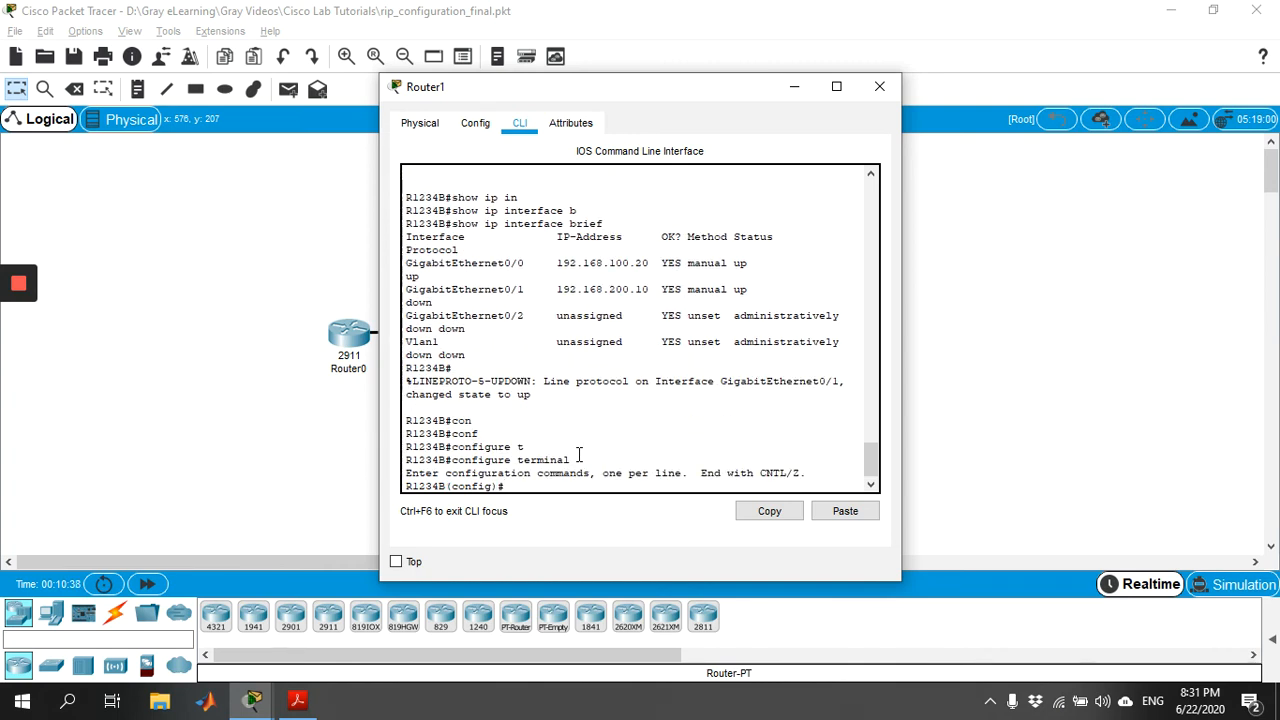
# Enable RIP on Router1 advertising networks 192.168.100.0 and 192.168.200.0.
pyautogui.write('router rip')
pyautogui.press('Return')
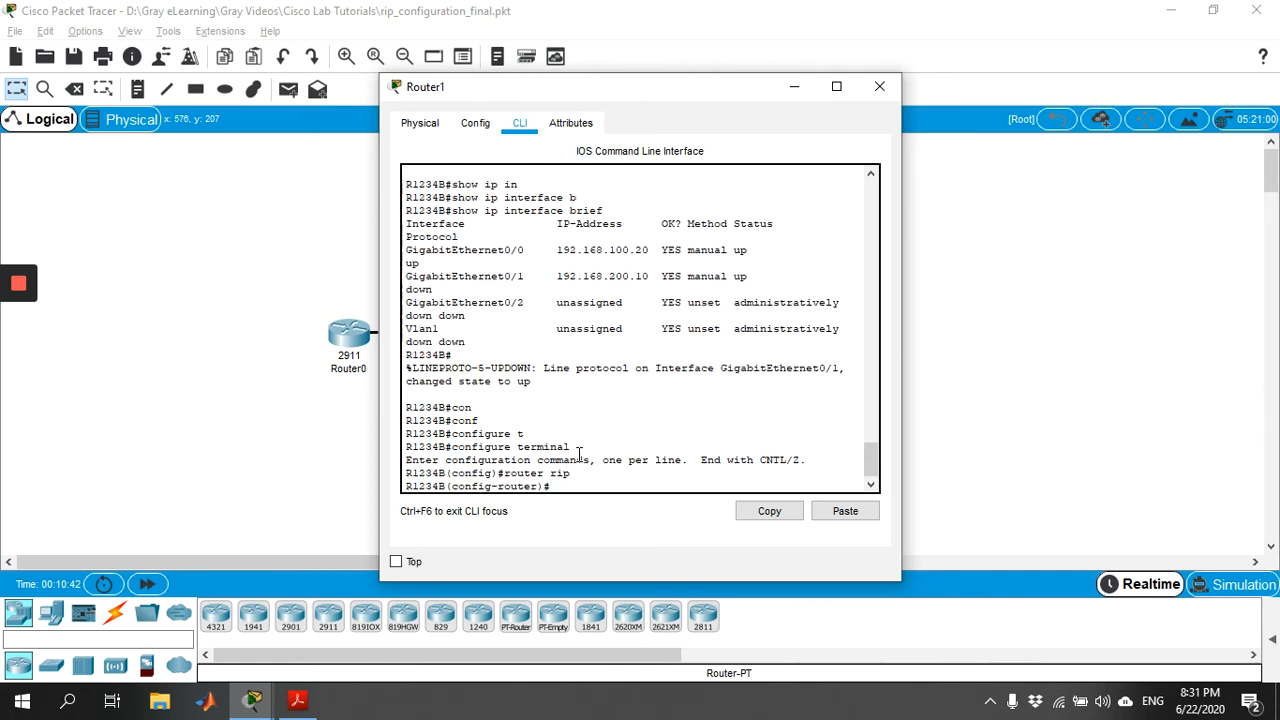
pyautogui.moveTo(645, 93); pyautogui.dragTo(939, 108)
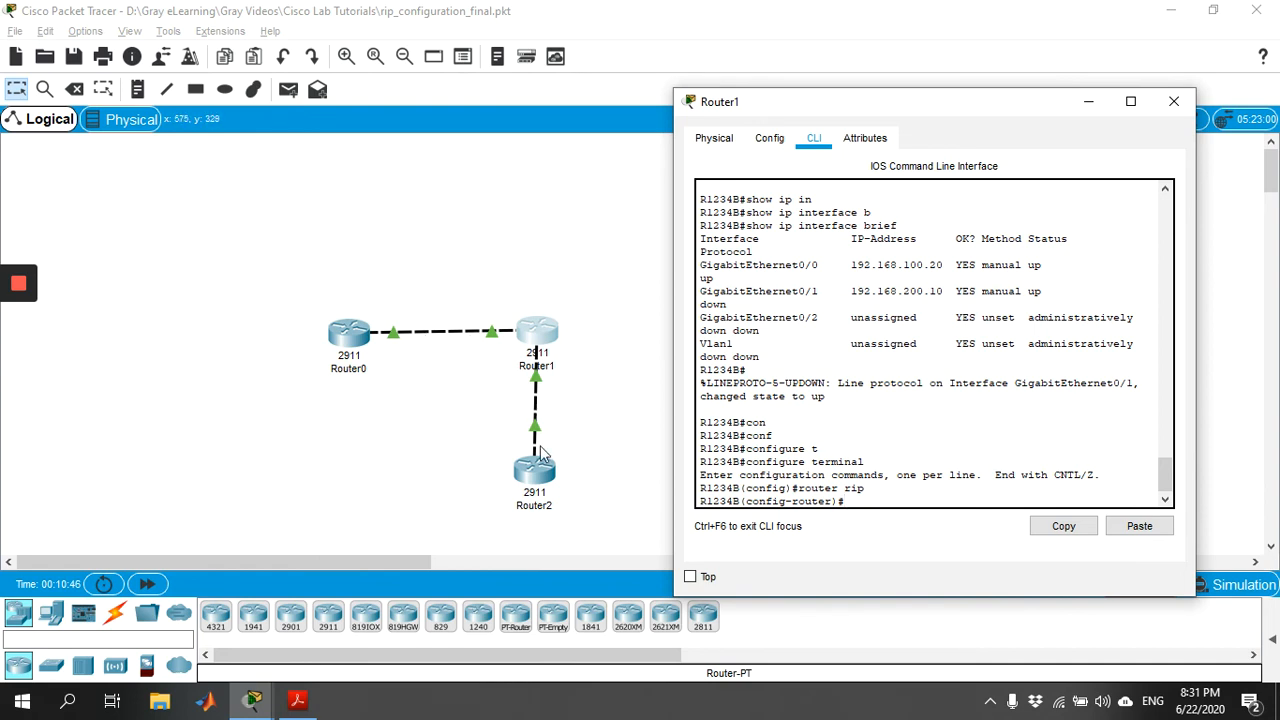
pyautogui.write('net')
pyautogui.press('Tab')
pyautogui.write('19')
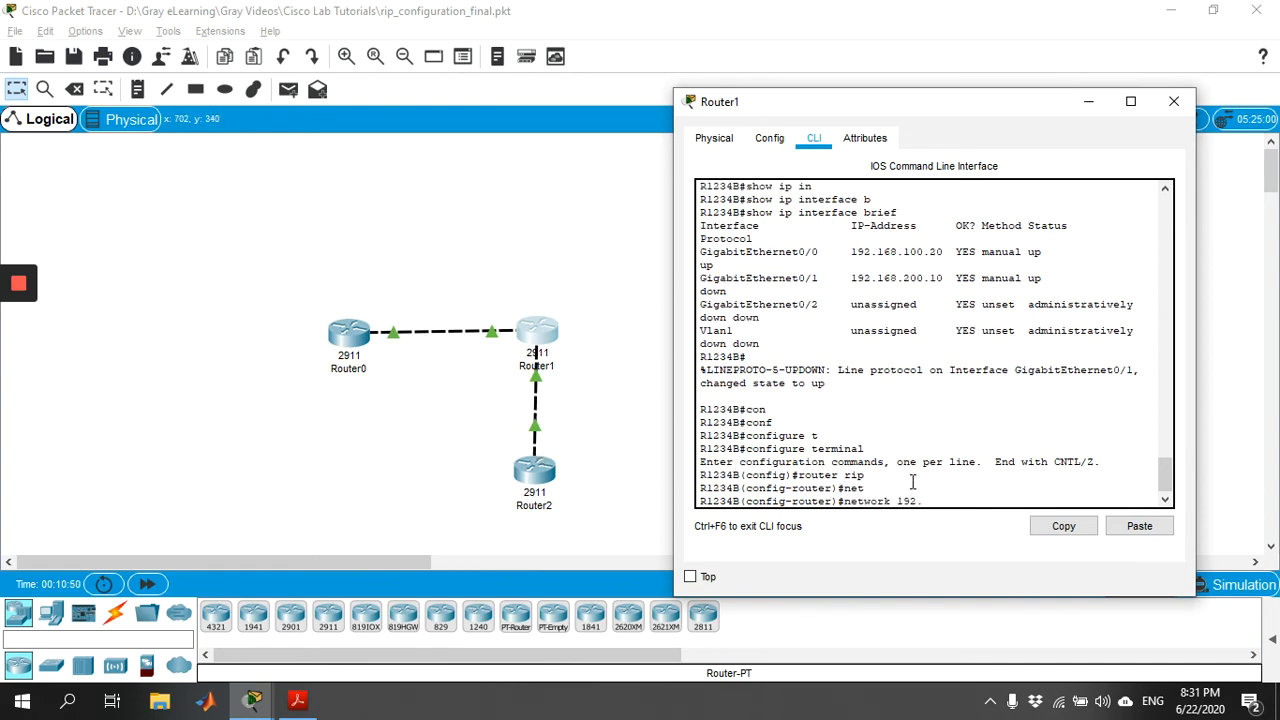
pyautogui.write('2.168.100.0')
pyautogui.press('Return')
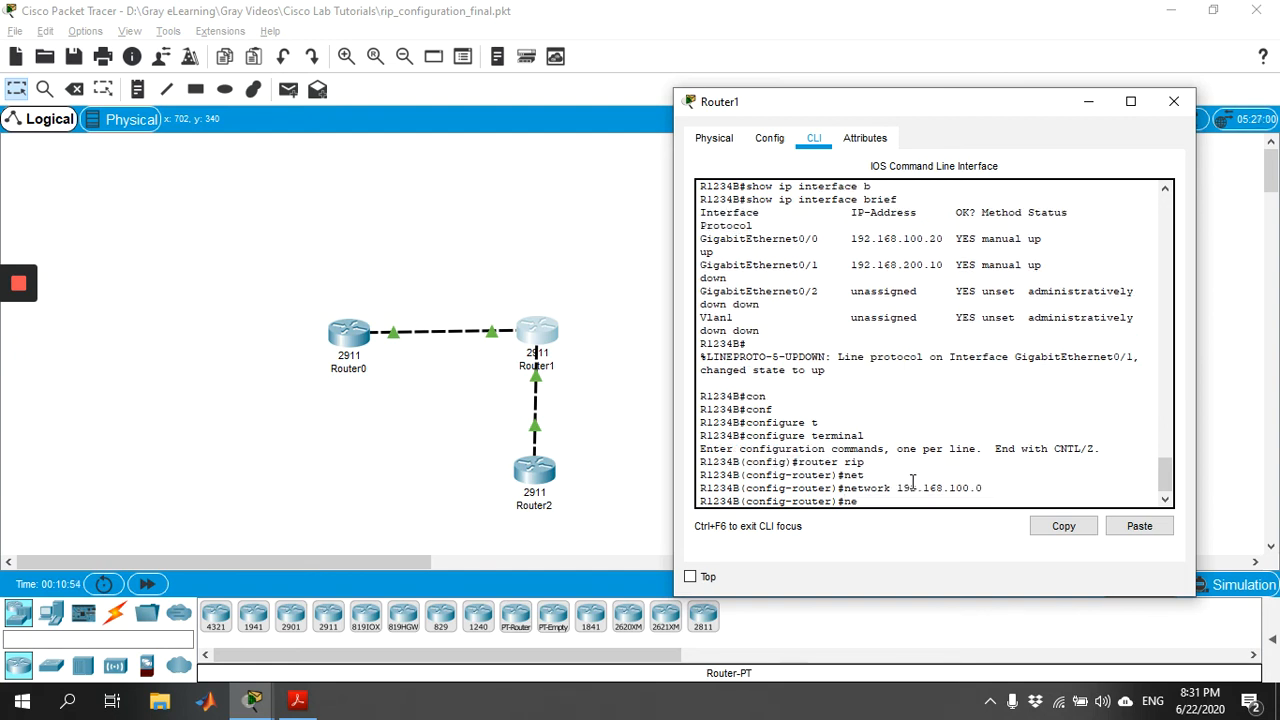
pyautogui.write('netwo')
pyautogui.press('Tab')
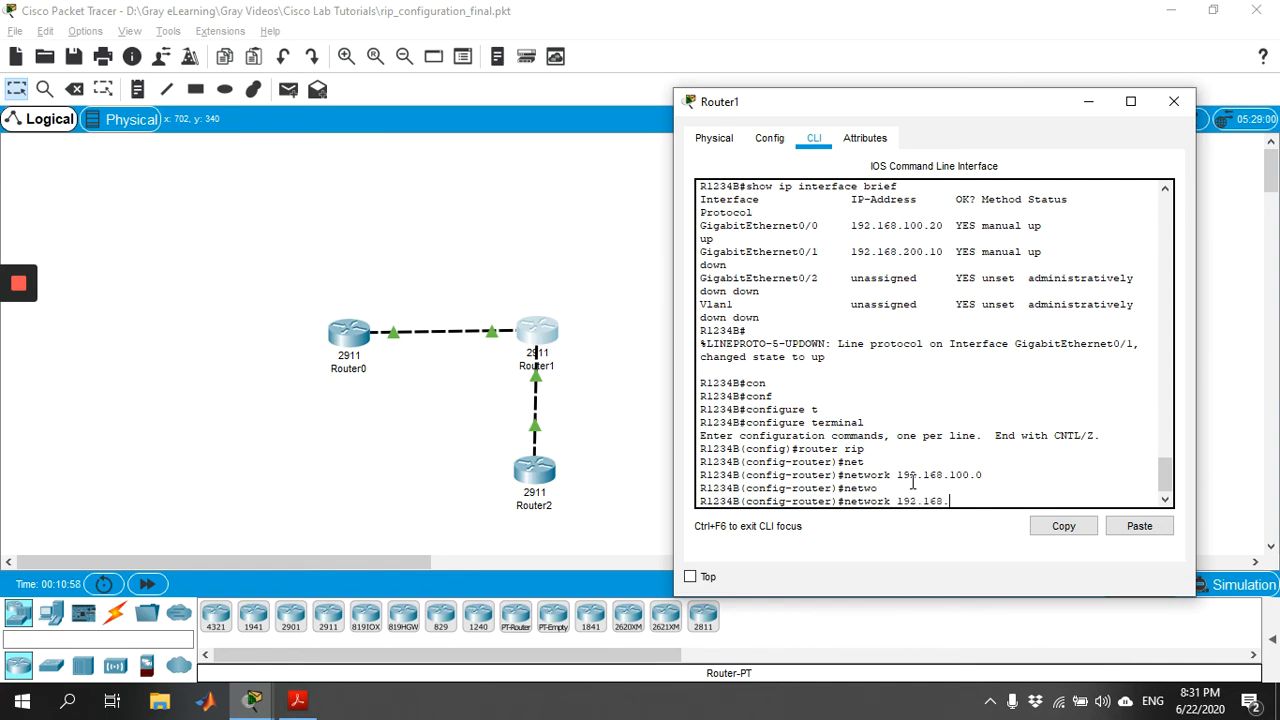
pyautogui.write('192.168.200.0')
pyautogui.press('Return')
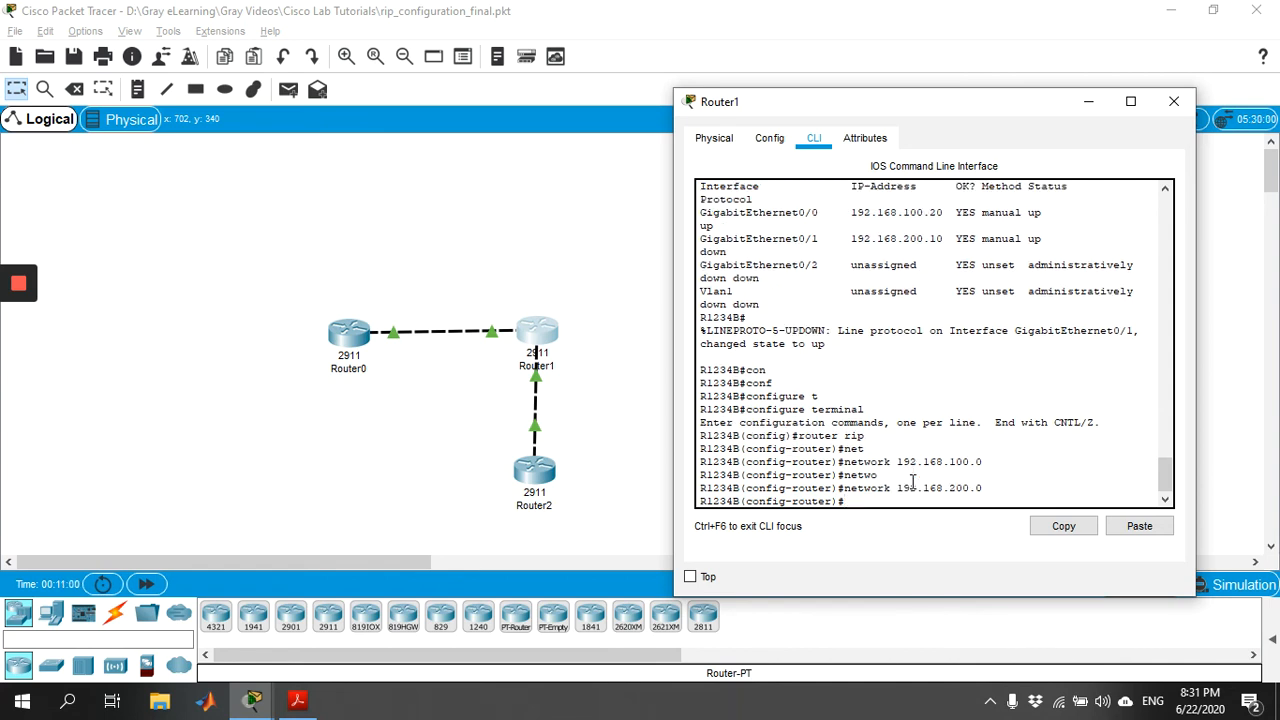
# Exit Router1 back to the privileged prompt.
pyautogui.write('exit')
pyautogui.press('Return')
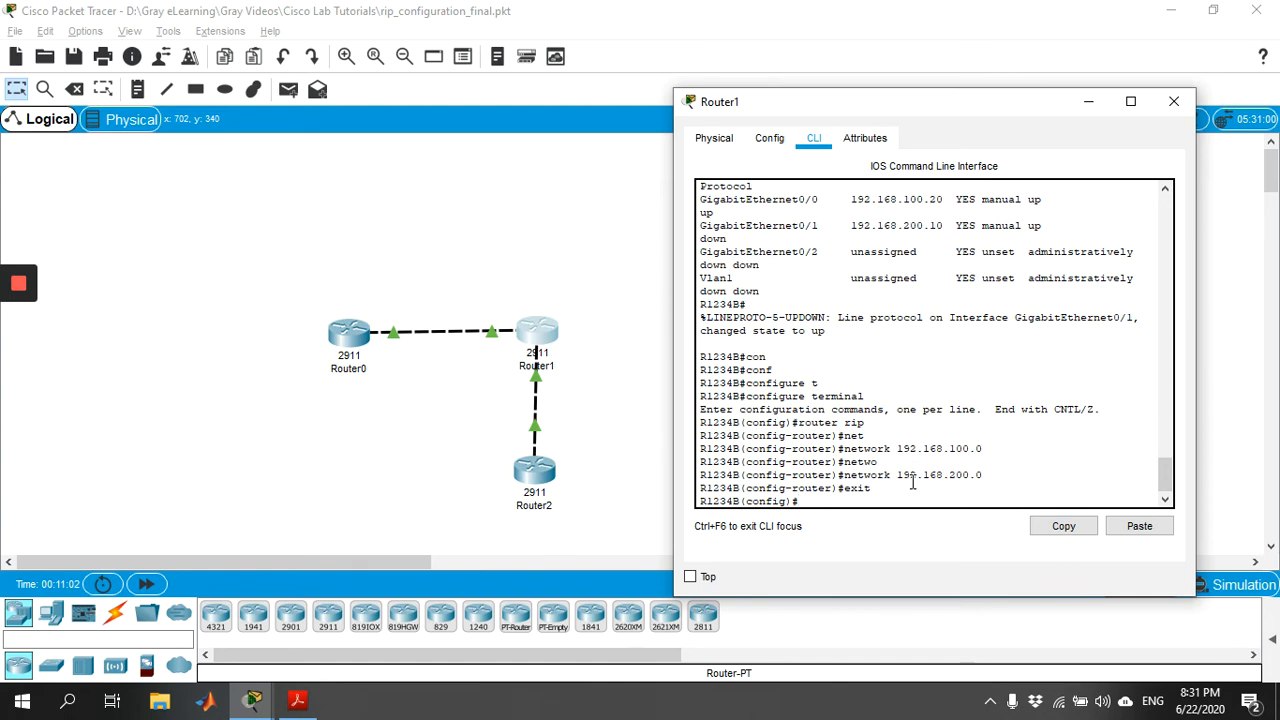
pyautogui.write('exit')
pyautogui.press('Return')
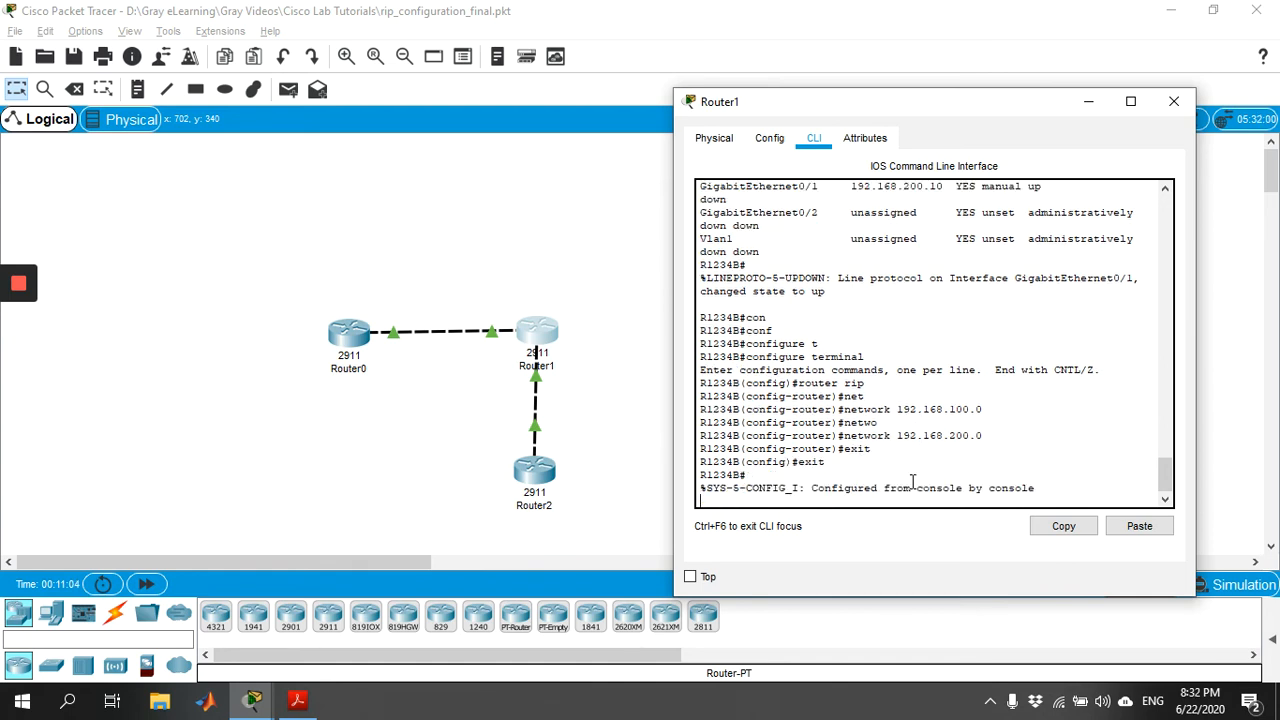
pyautogui.press('Return')
# Show Router1's running configuration, highlight the RIP section, then close its window.
pyautogui.write('show ru')
pyautogui.press('Tab')
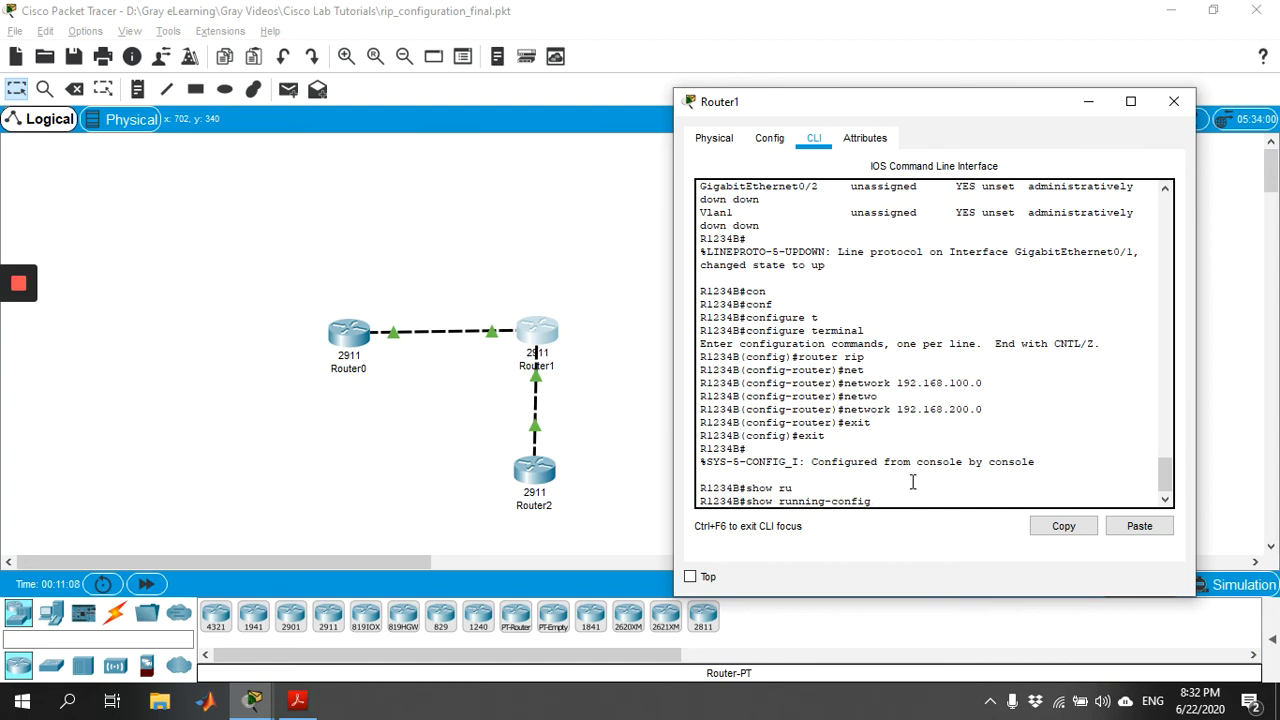
pyautogui.press('Return')
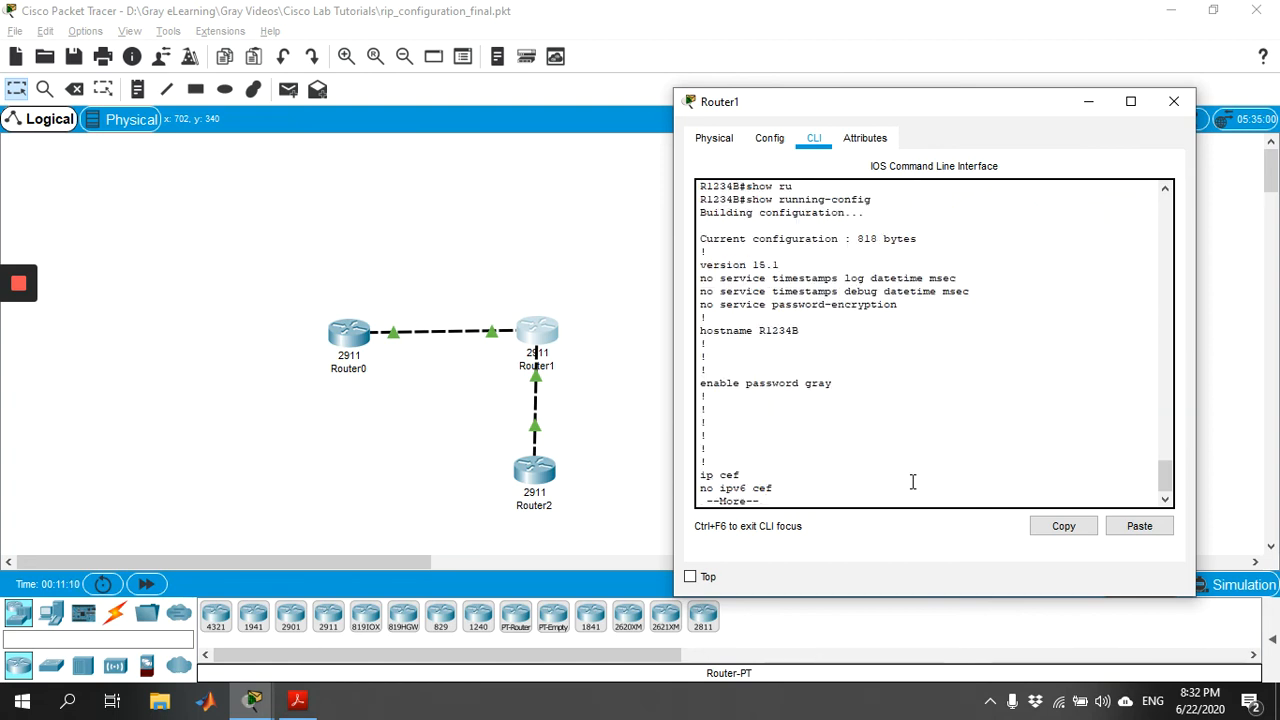
pyautogui.press('space')
pyautogui.press('space')
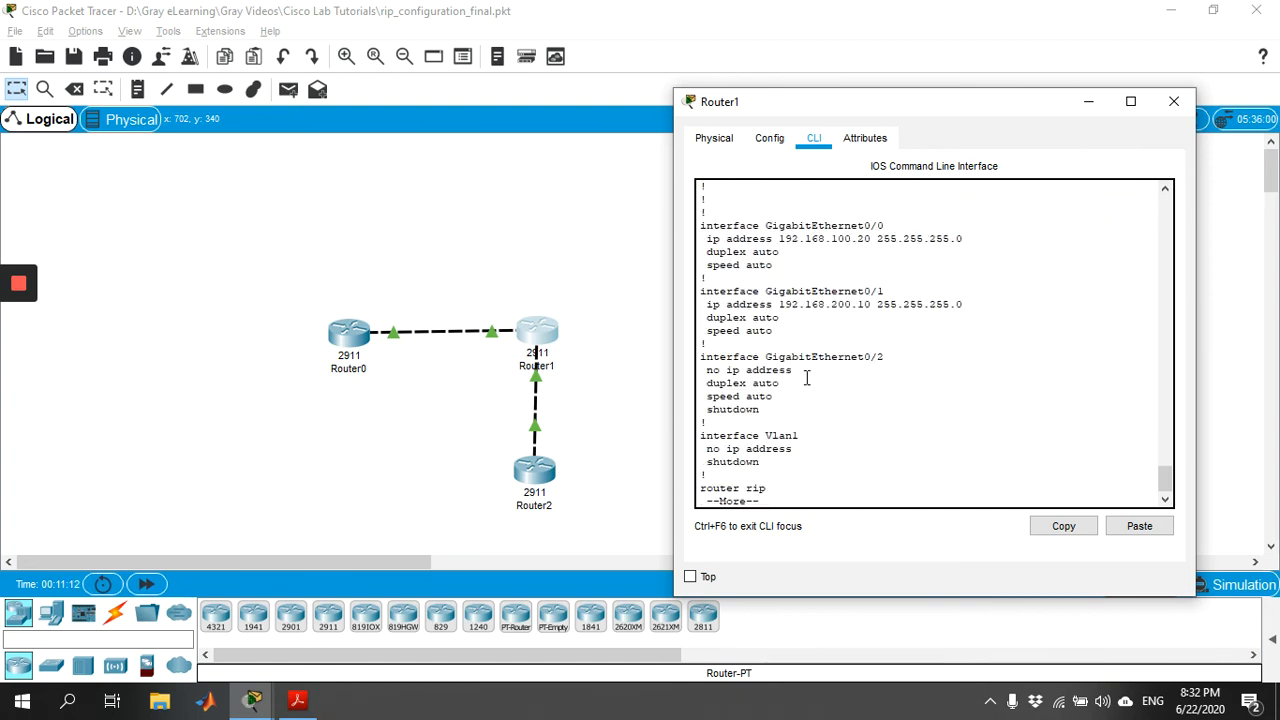
pyautogui.press('space')
pyautogui.moveTo(860, 228); pyautogui.dragTo(668, 195)
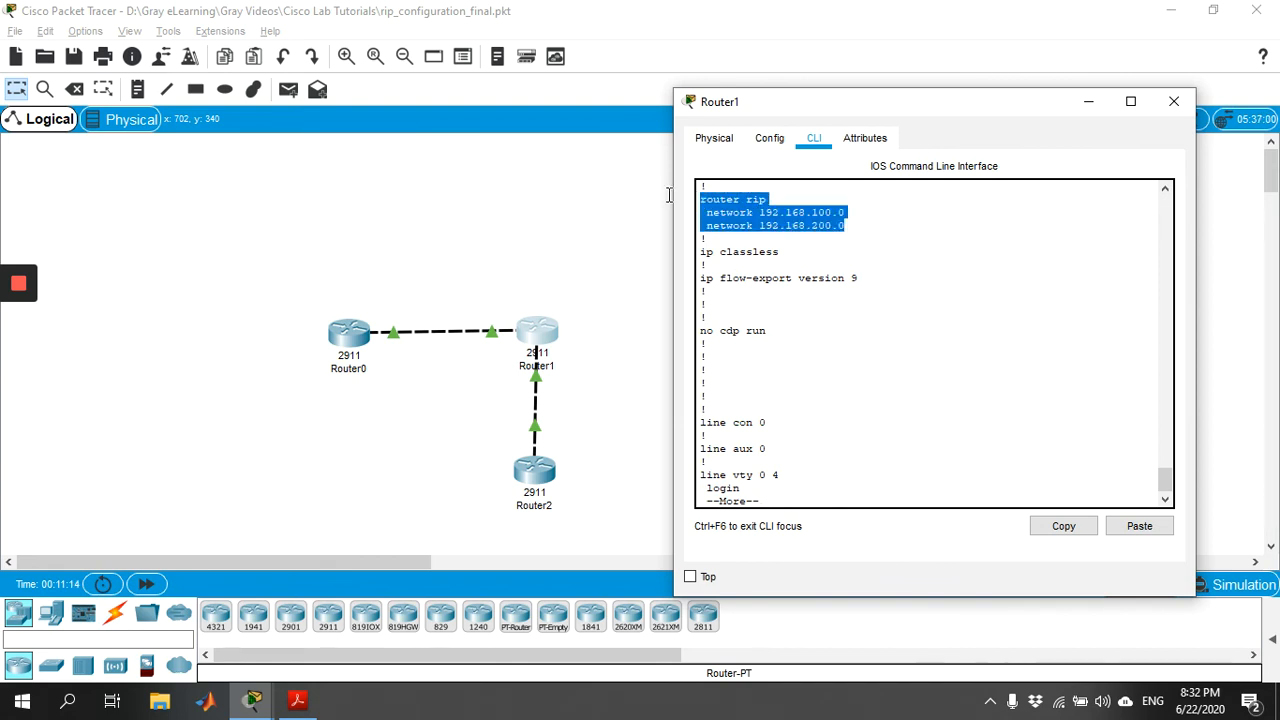
pyautogui.click(1174, 101)
# Open Router2's command line and enter global configuration mode.
pyautogui.click(533, 476)
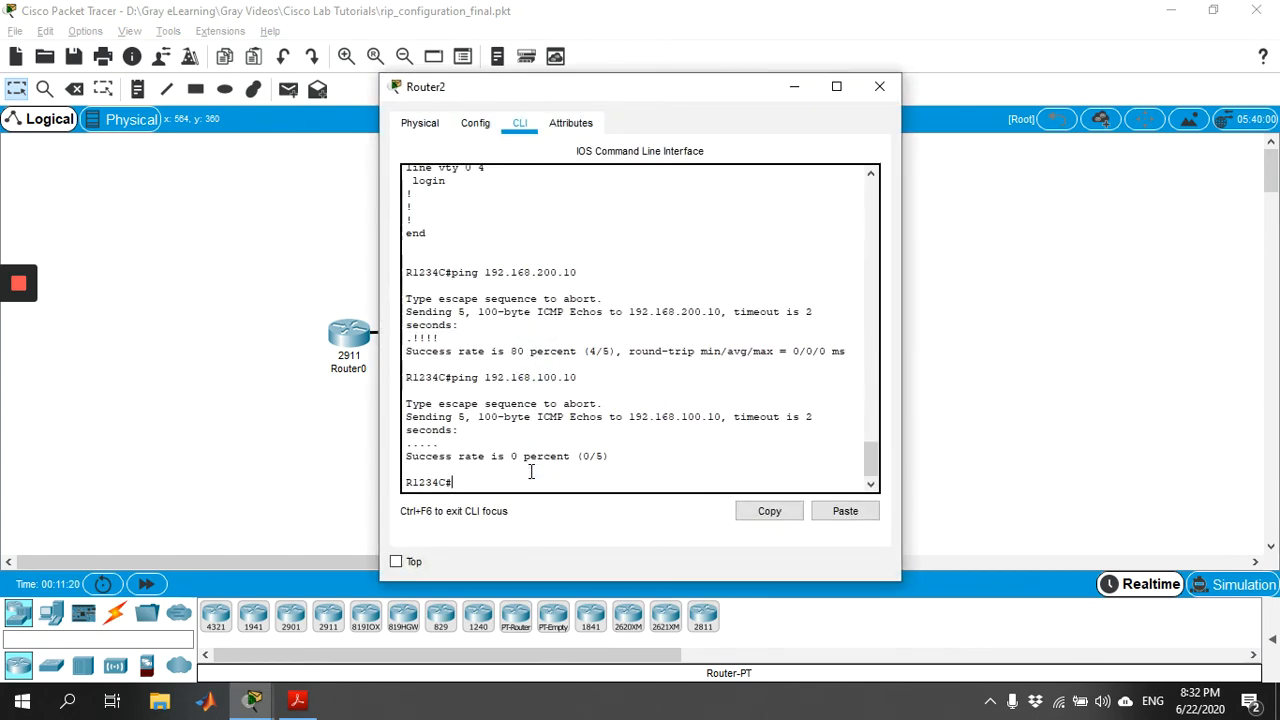
pyautogui.write('confi')
pyautogui.press('Tab')
pyautogui.write('t')
pyautogui.press('Tab')
pyautogui.press('Return')
# Configure router rip with network 192.168.200.0 on Router2 and exit to privileged mode.
pyautogui.write('rout')
pyautogui.press('Tab')
pyautogui.write('rip')
pyautogui.press('Return')
pyautogui.write('net')
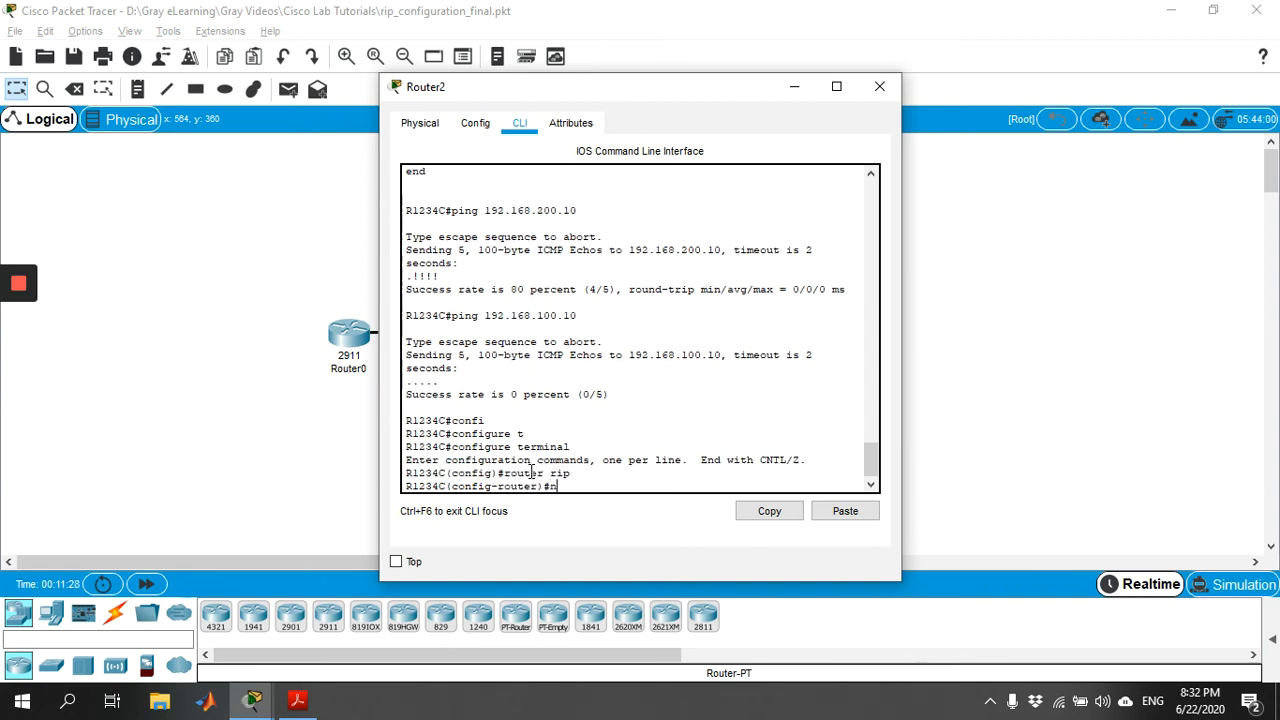
pyautogui.press('Tab')
pyautogui.moveTo(670, 91); pyautogui.dragTo(970, 103)
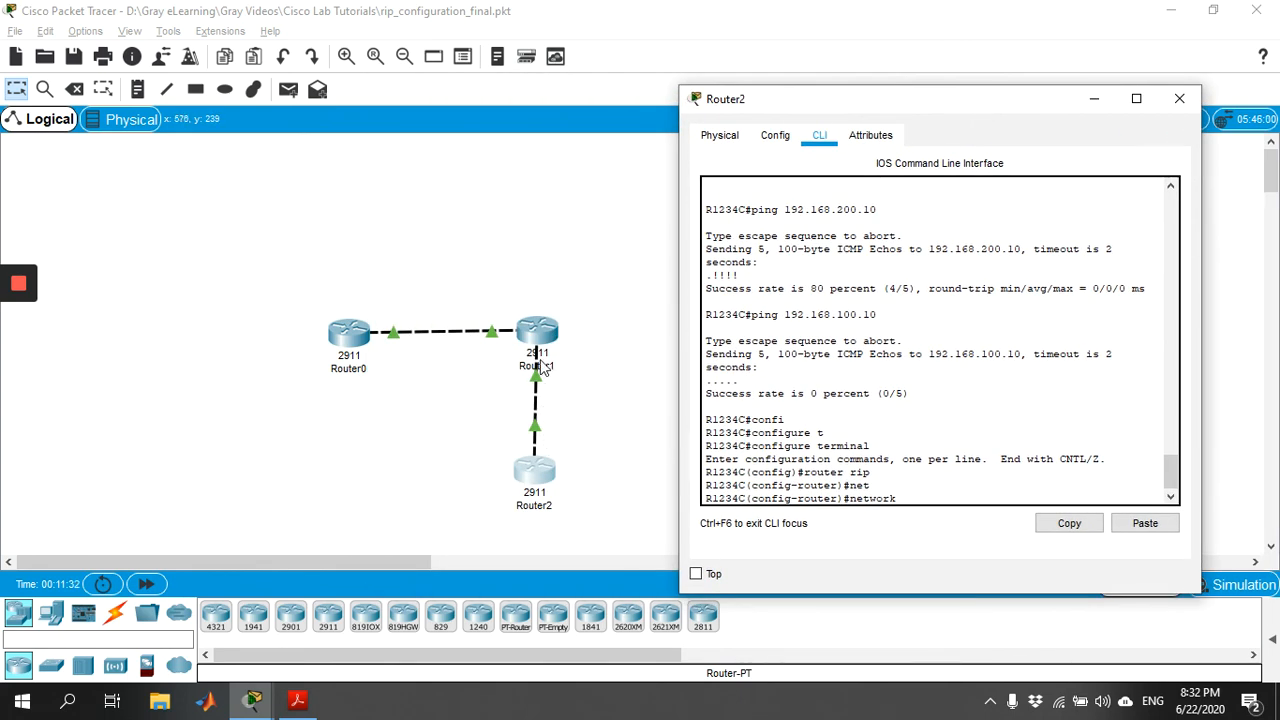
pyautogui.write('92.168.200')
pyautogui.press('Return')
pyautogui.write('exi')
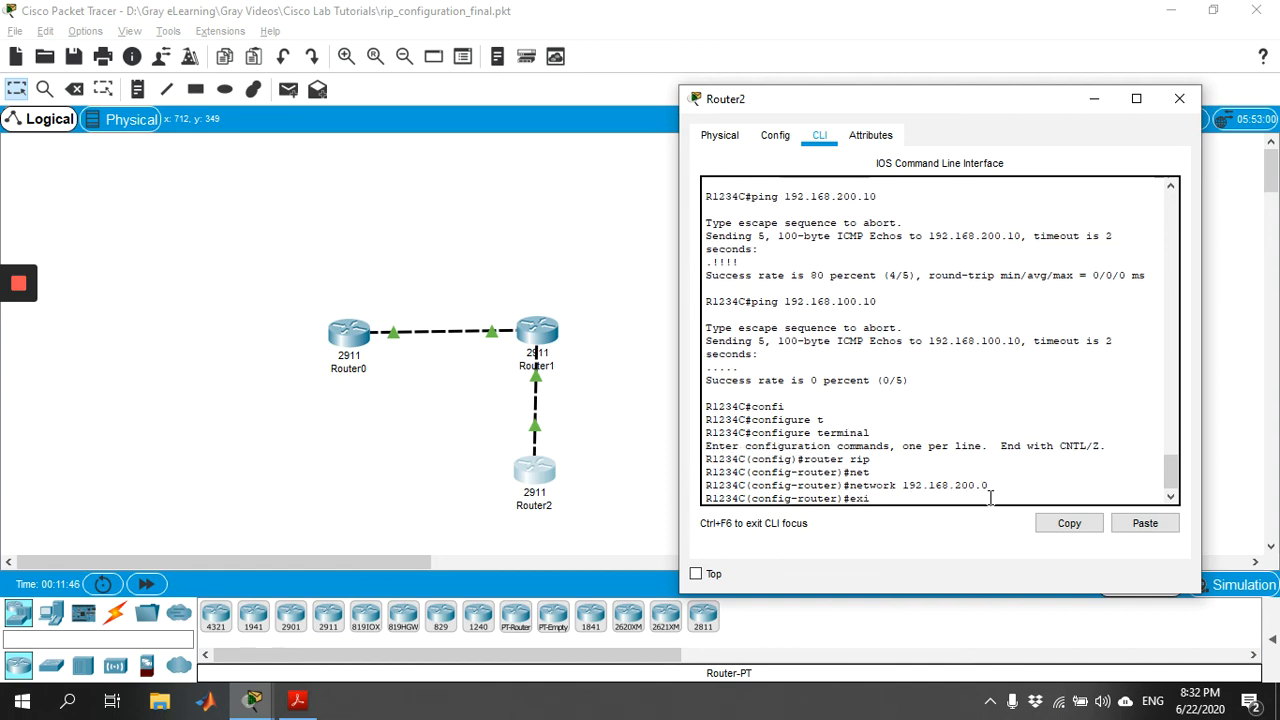
pyautogui.write('t')
pyautogui.press('Return')
pyautogui.write('exit')
pyautogui.press('Return')
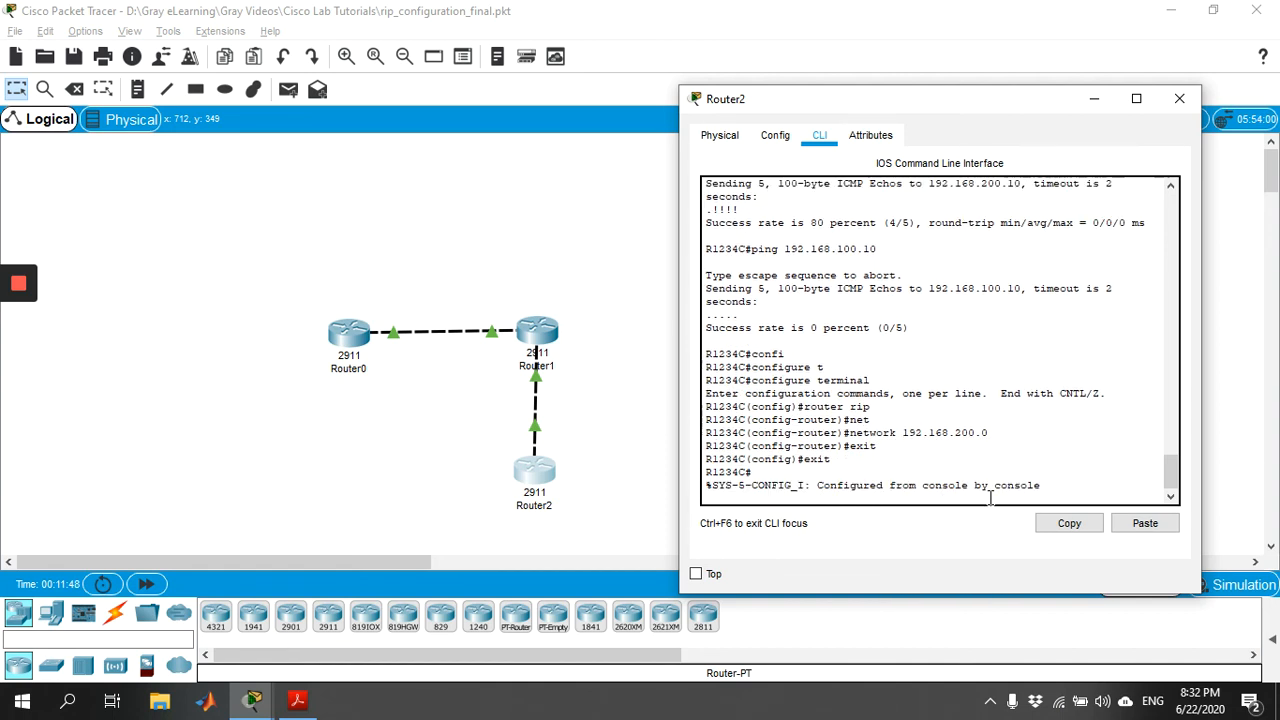
# Run show run on Router2 and highlight its router rip and network lines.
pyautogui.write('show run')
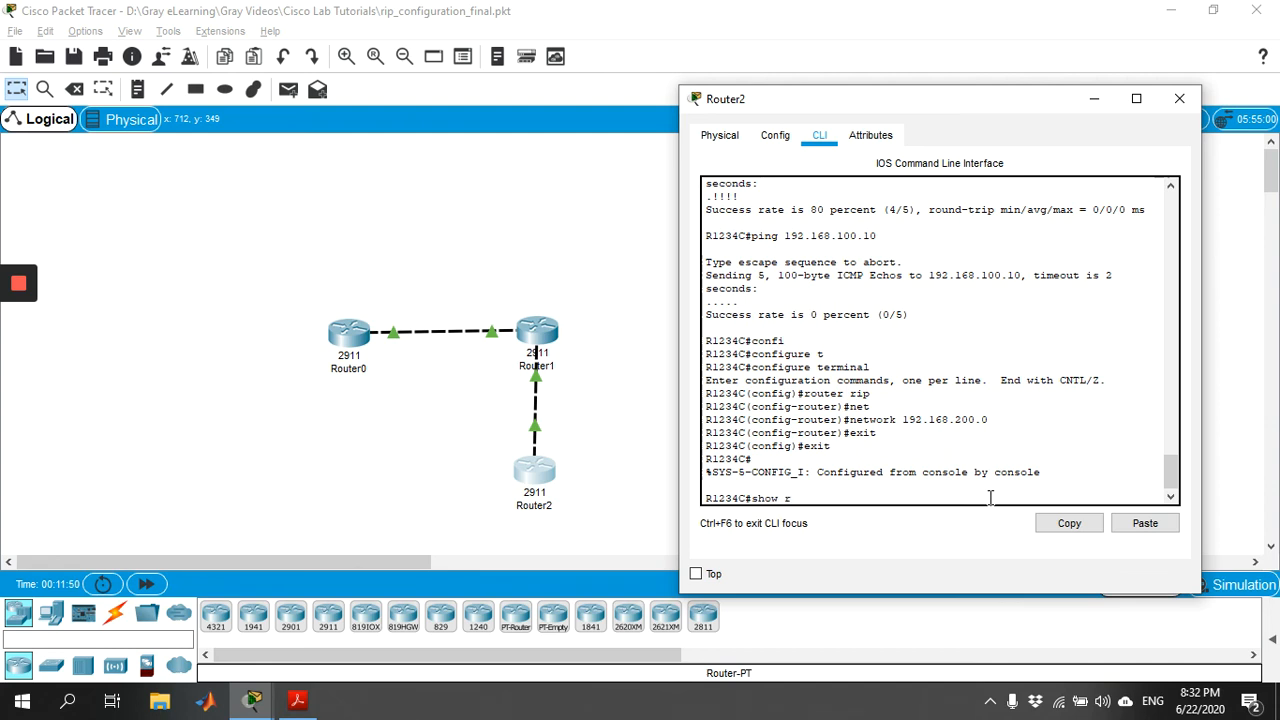
pyautogui.press('Return')
pyautogui.press('space')
pyautogui.press('space')
pyautogui.press('space')
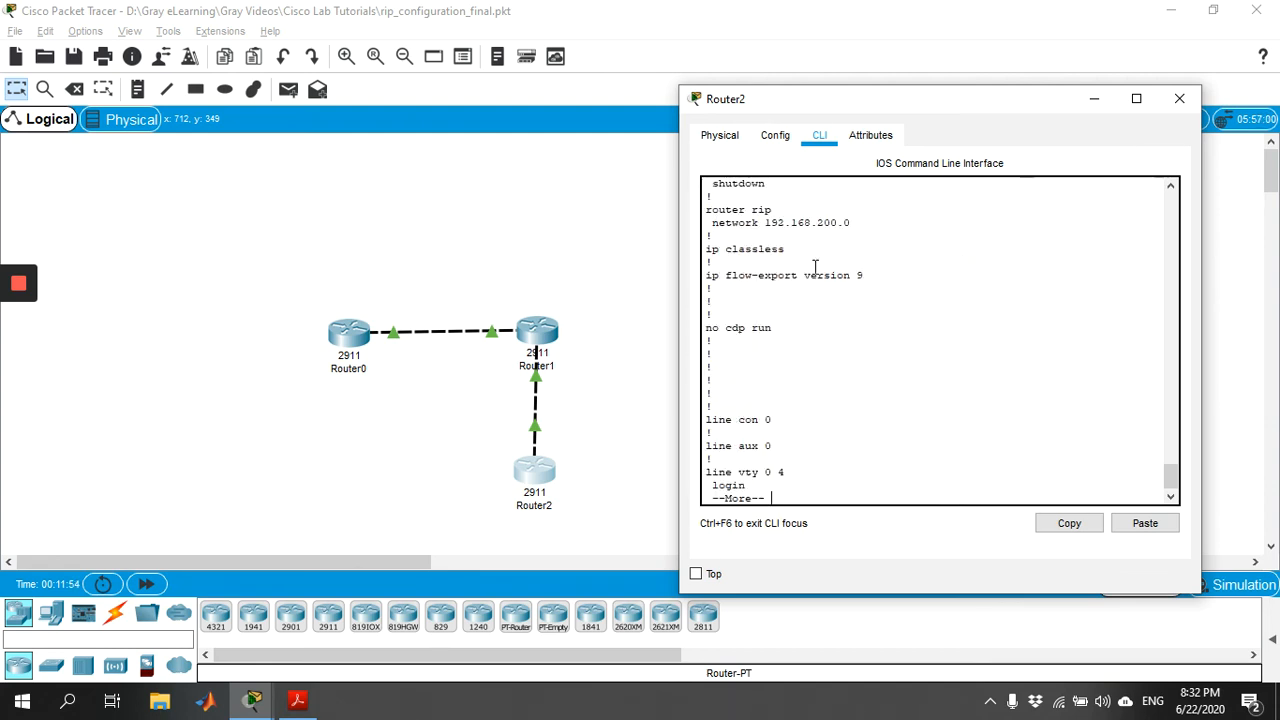
pyautogui.moveTo(865, 226); pyautogui.dragTo(706, 210)
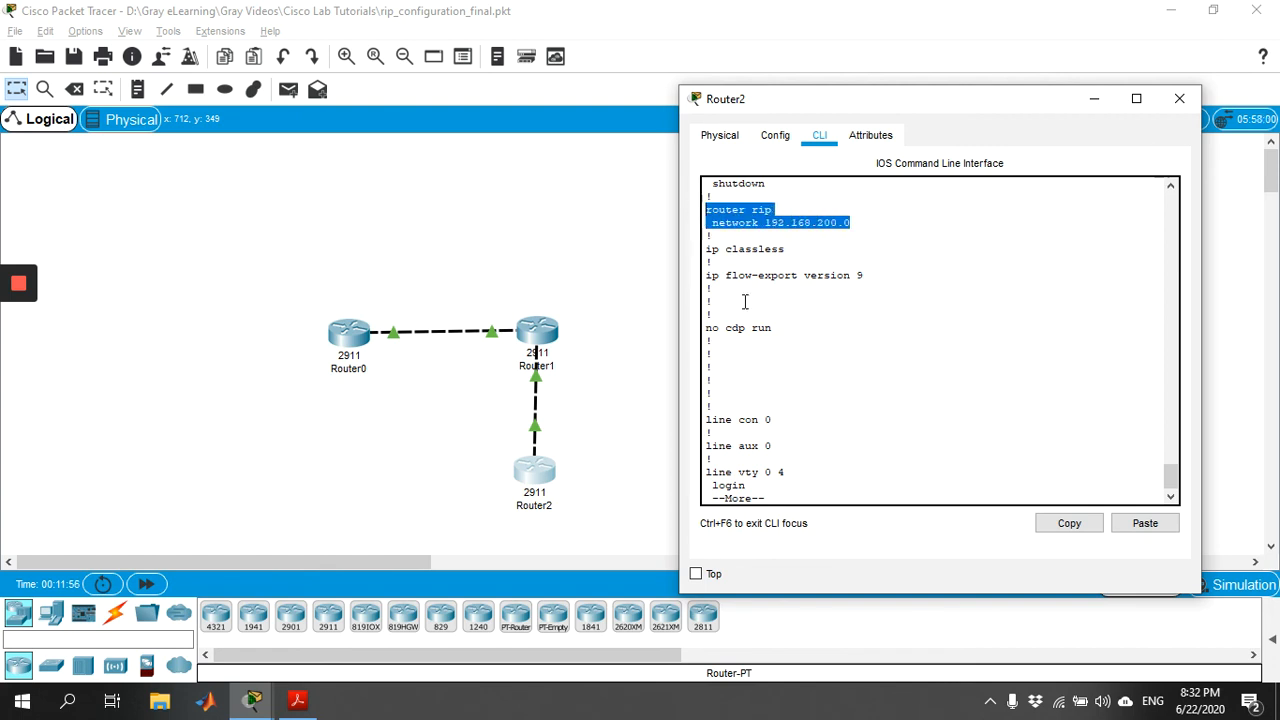
pyautogui.click(824, 490)
pyautogui.press('space')
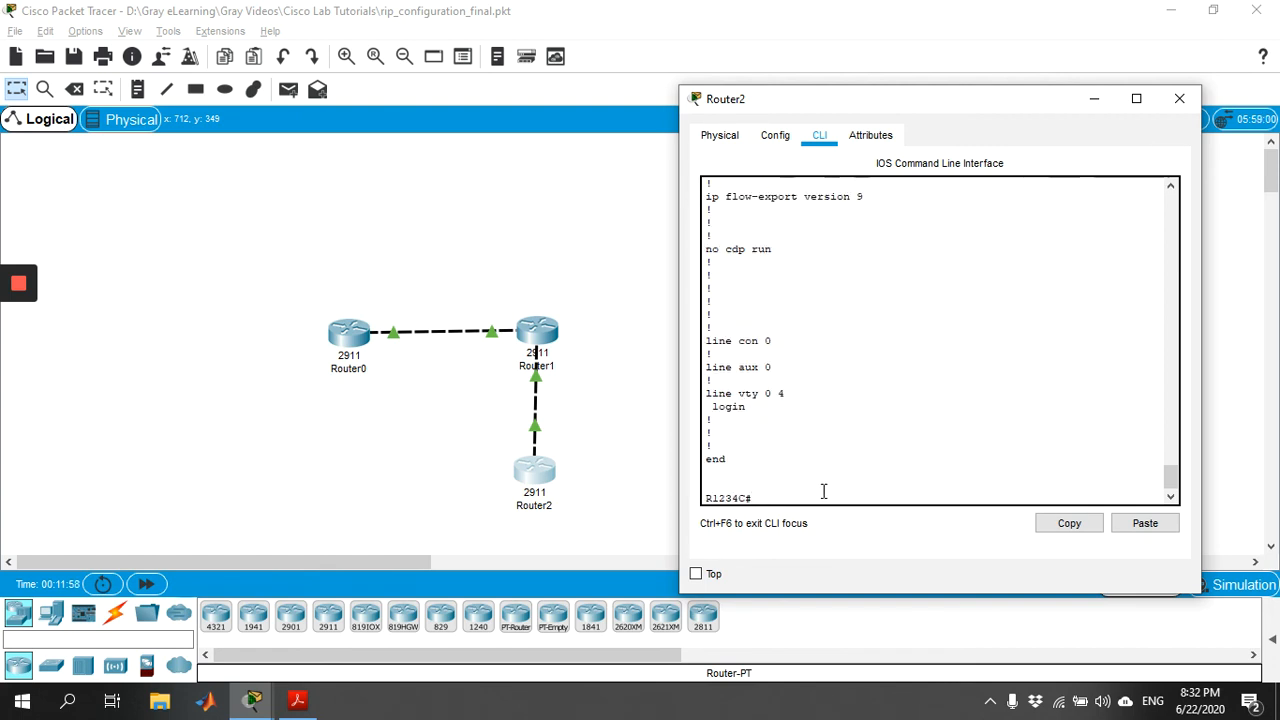
# Display Router2's routing table and highlight the R code of the RIP route 192.168.100.0/24.
pyautogui.write('show')
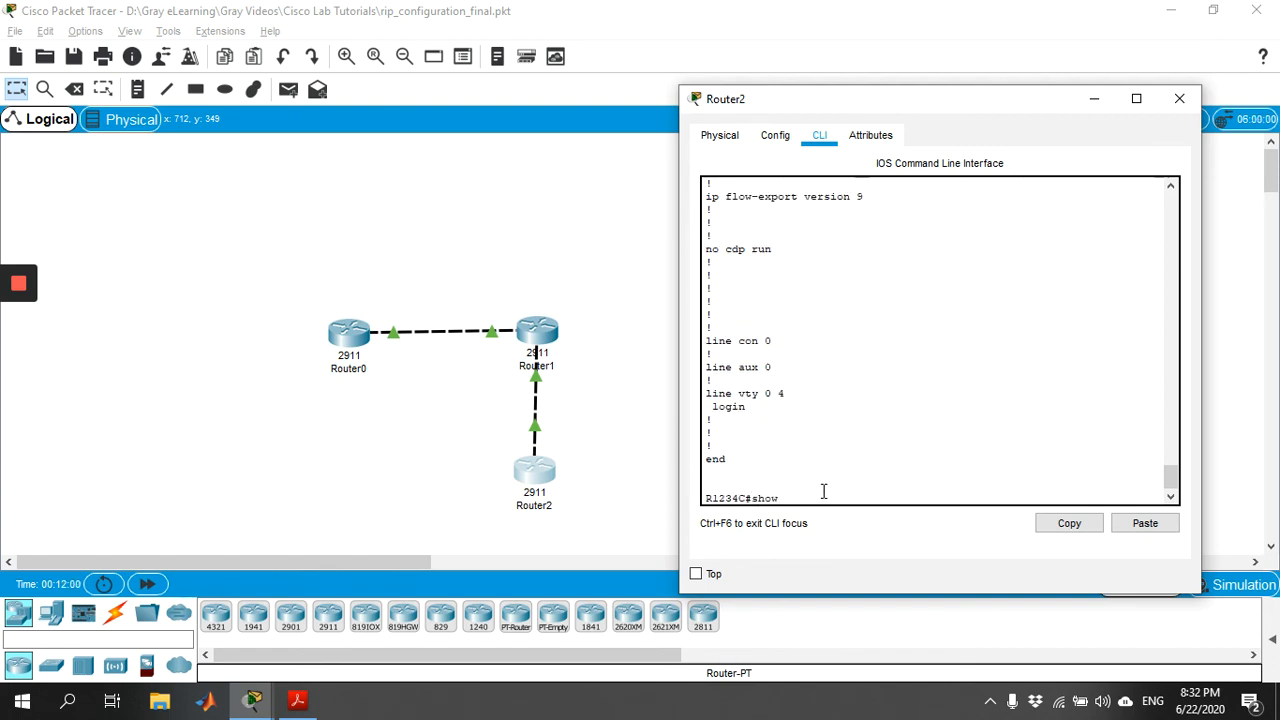
pyautogui.write(' ip ro')
pyautogui.press('Tab')
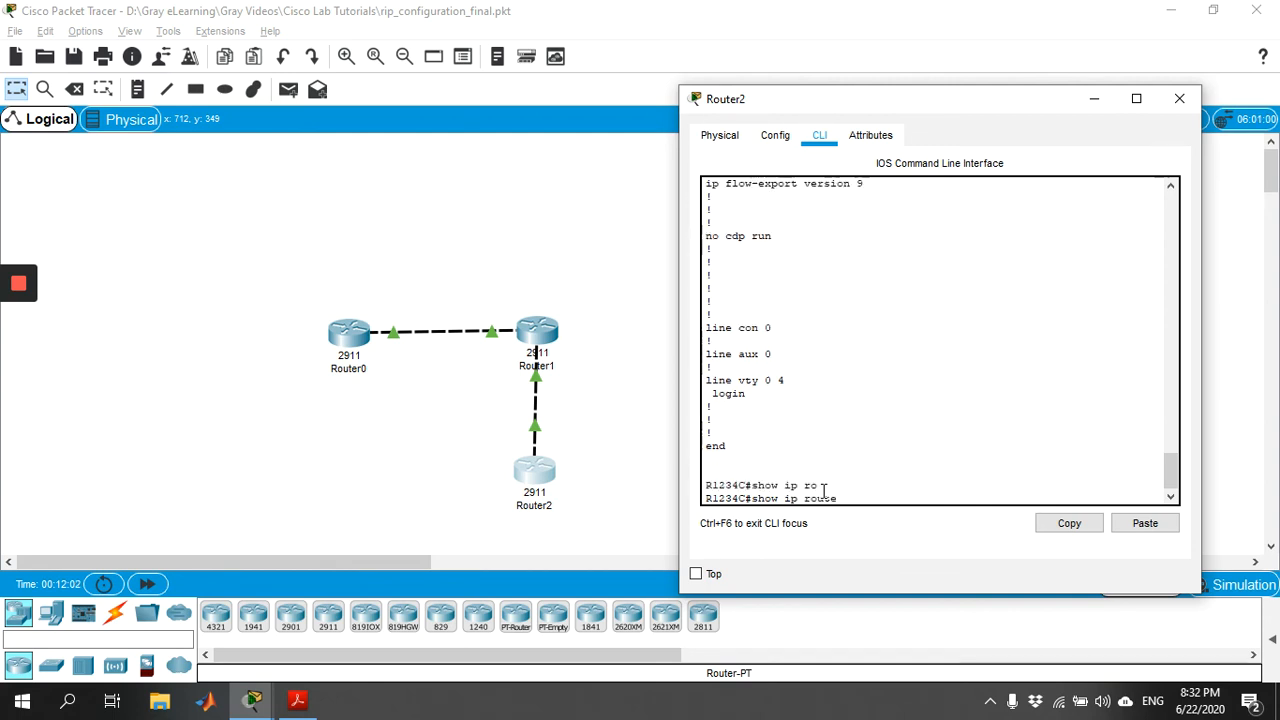
pyautogui.press('Return')
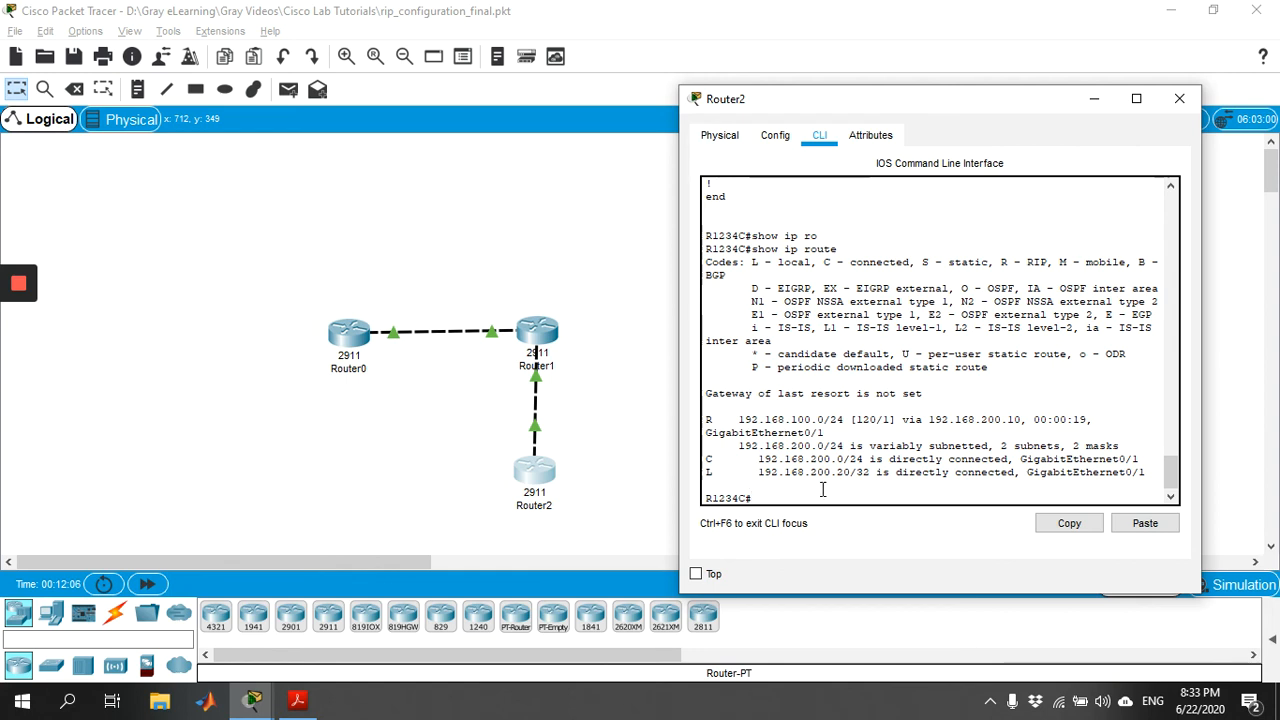
pyautogui.moveTo(714, 419); pyautogui.dragTo(706, 420)
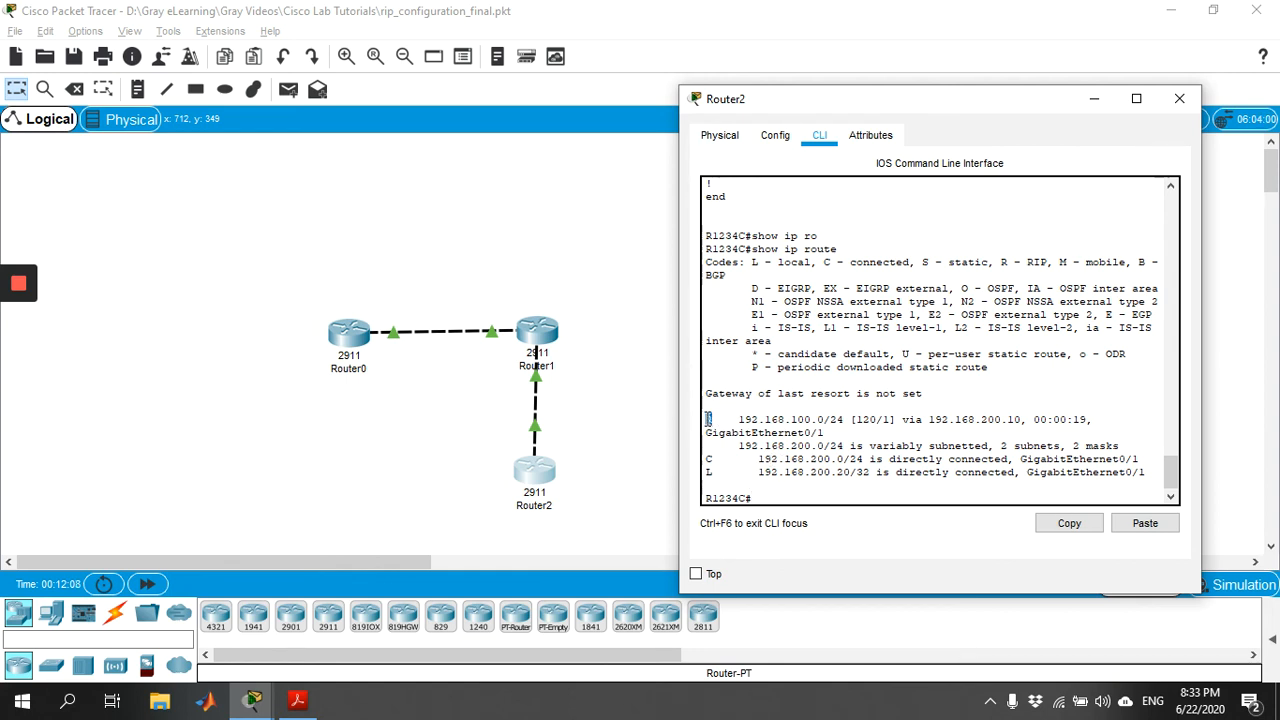
pyautogui.click(776, 493)
# Ping 192.168.100.10 from Router2 twice, reaching 100 percent success.
pyautogui.write('ping 192.168.100')
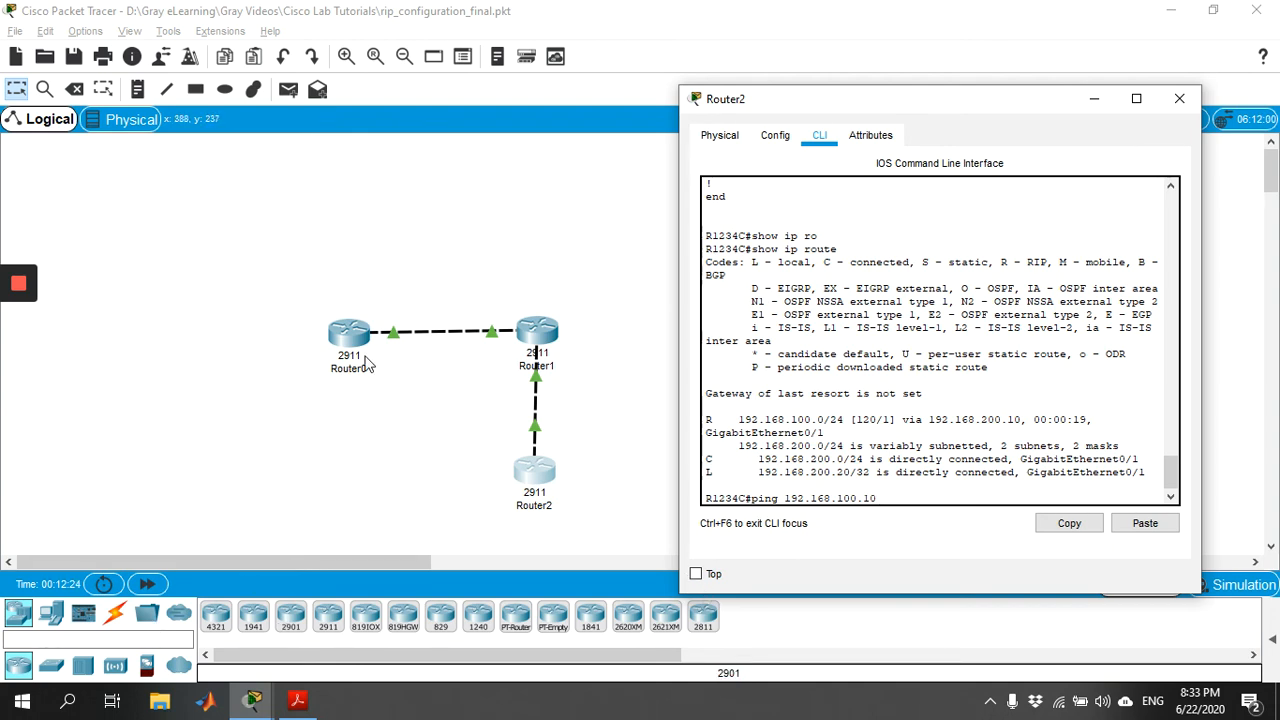
pyautogui.write('.10')
pyautogui.press('Return')
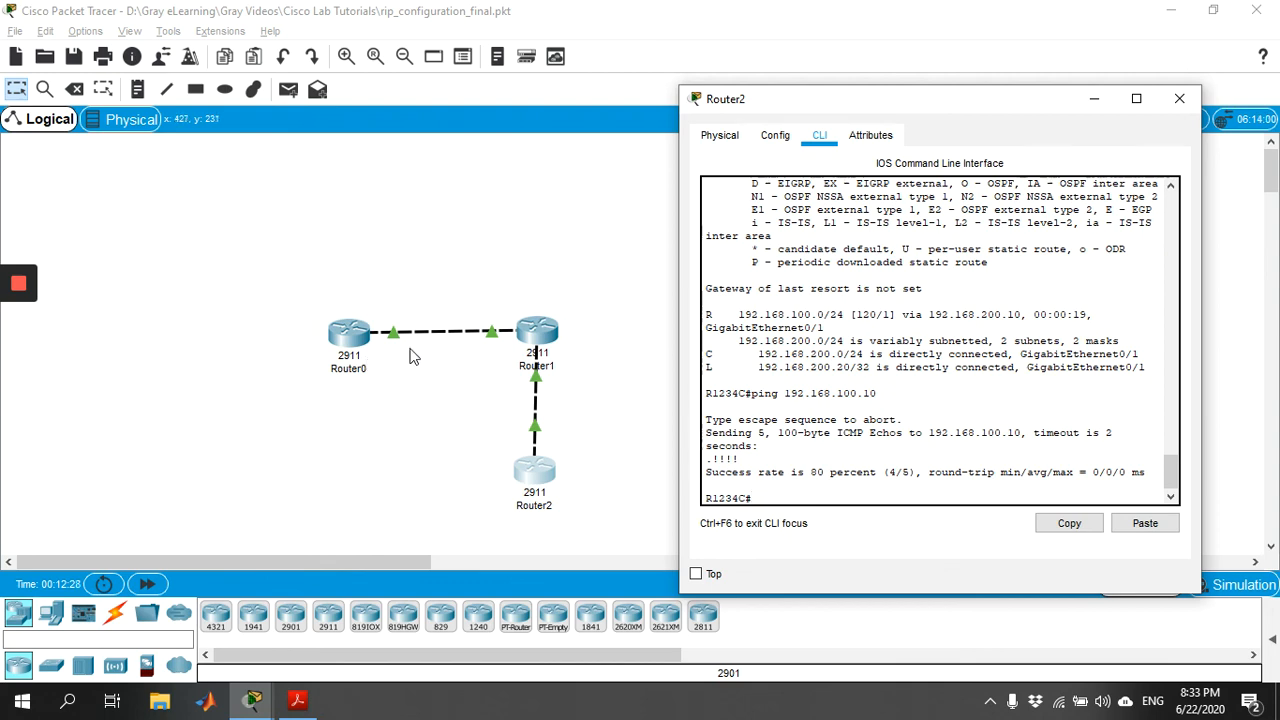
pyautogui.press('Up')
pyautogui.press('Return')
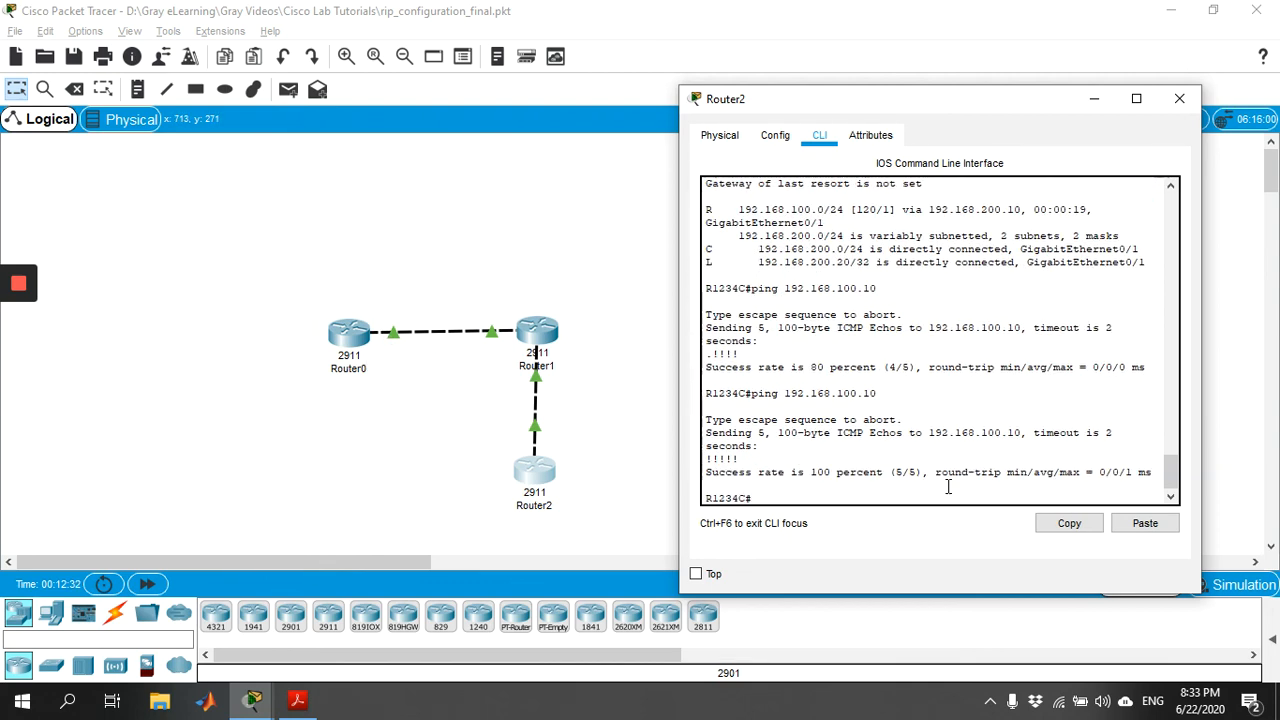
# Close Router2's window and open Router0's command line.
pyautogui.click(1179, 98)
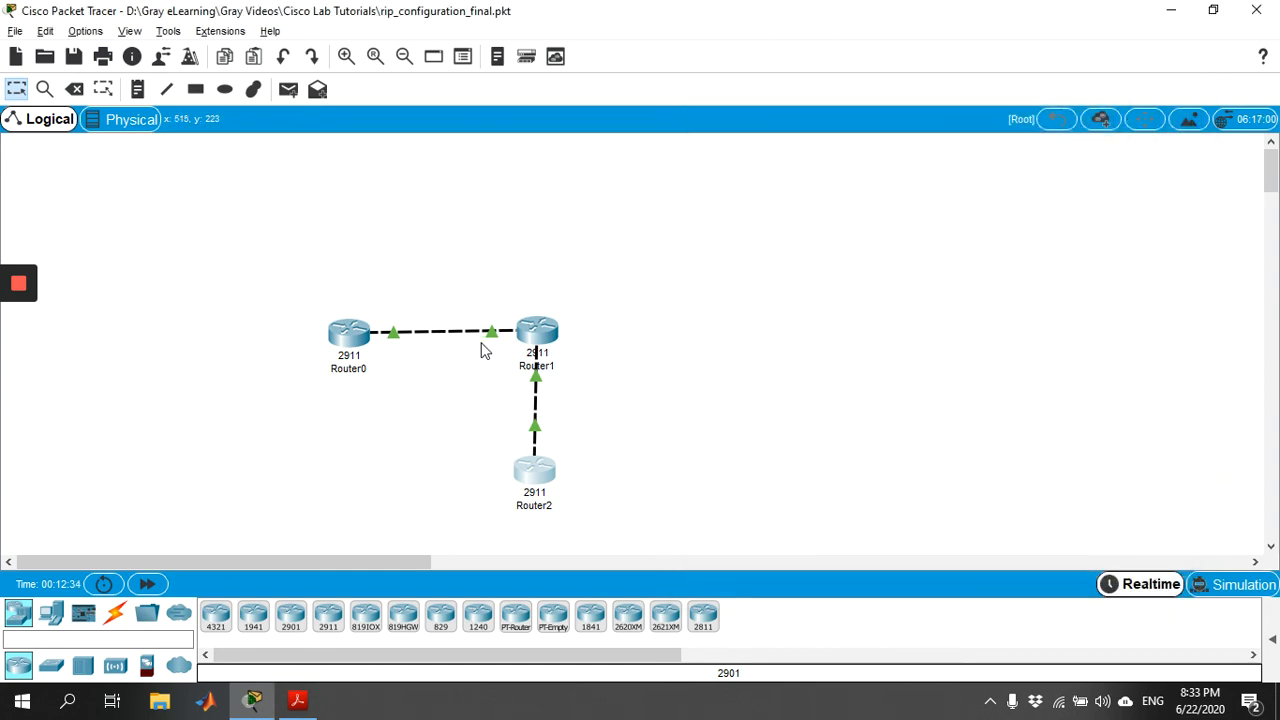
pyautogui.click(352, 338)
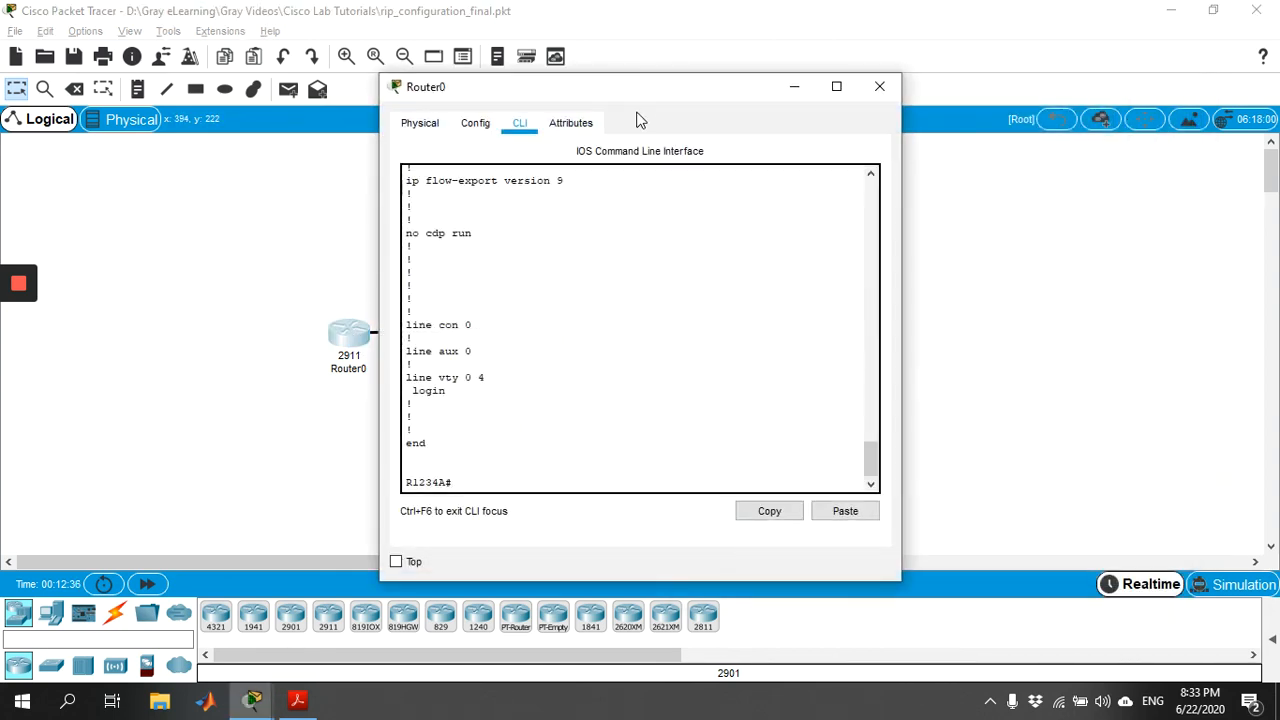
pyautogui.moveTo(637, 97); pyautogui.dragTo(1006, 109)
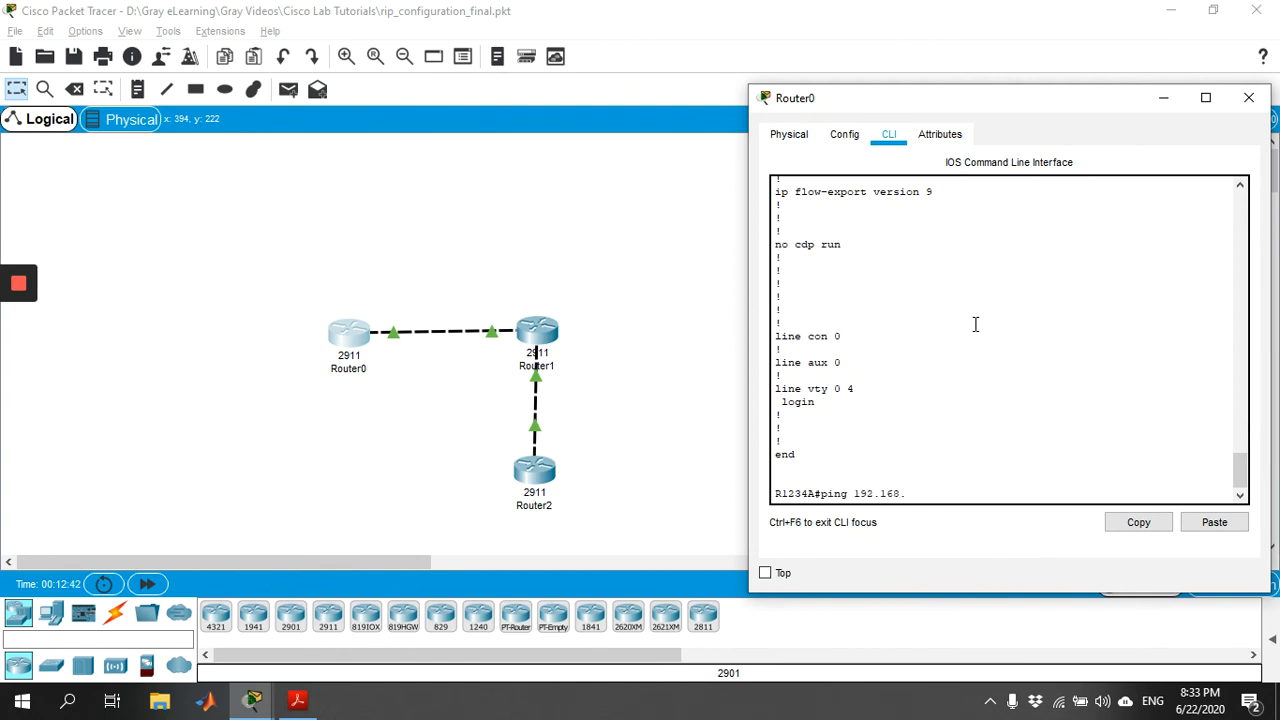
# Ping 192.168.200.20 from Router0 with 100 percent success, then close its window.
pyautogui.write('ping 192.168.200.20')
pyautogui.press('Return')
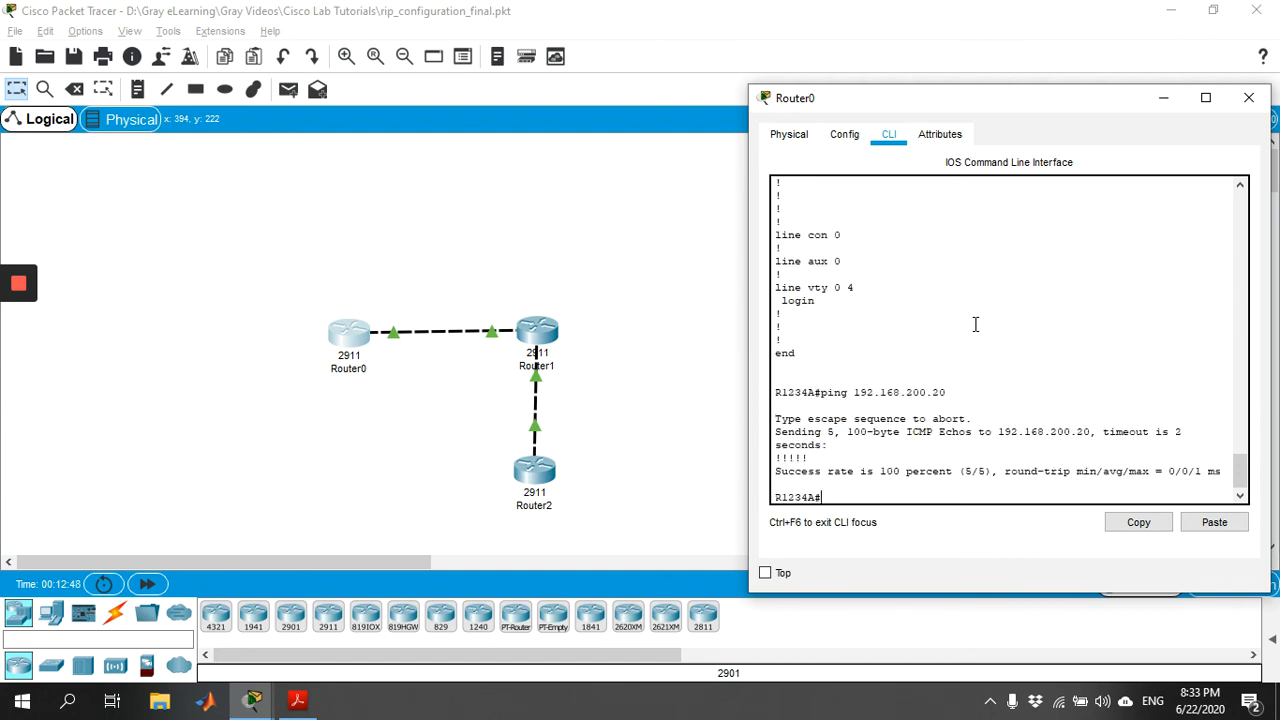
pyautogui.moveTo(942, 96); pyautogui.dragTo(894, 49)
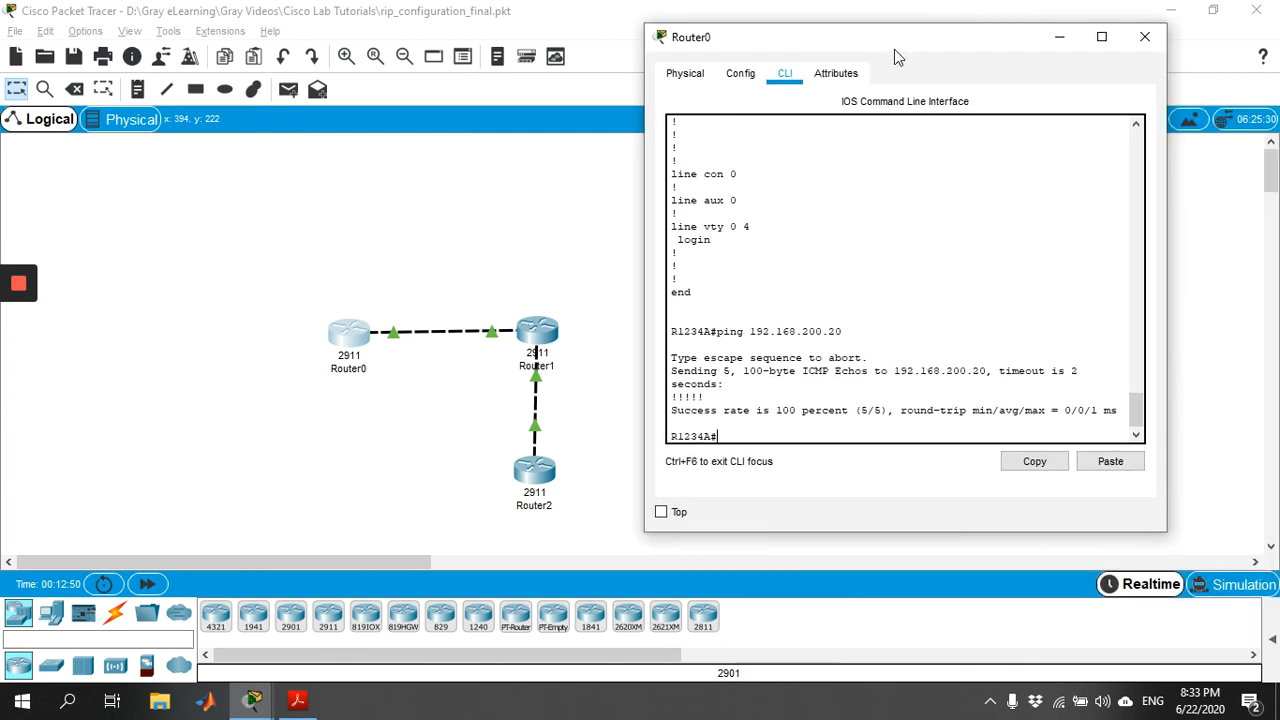
pyautogui.click(1145, 37)
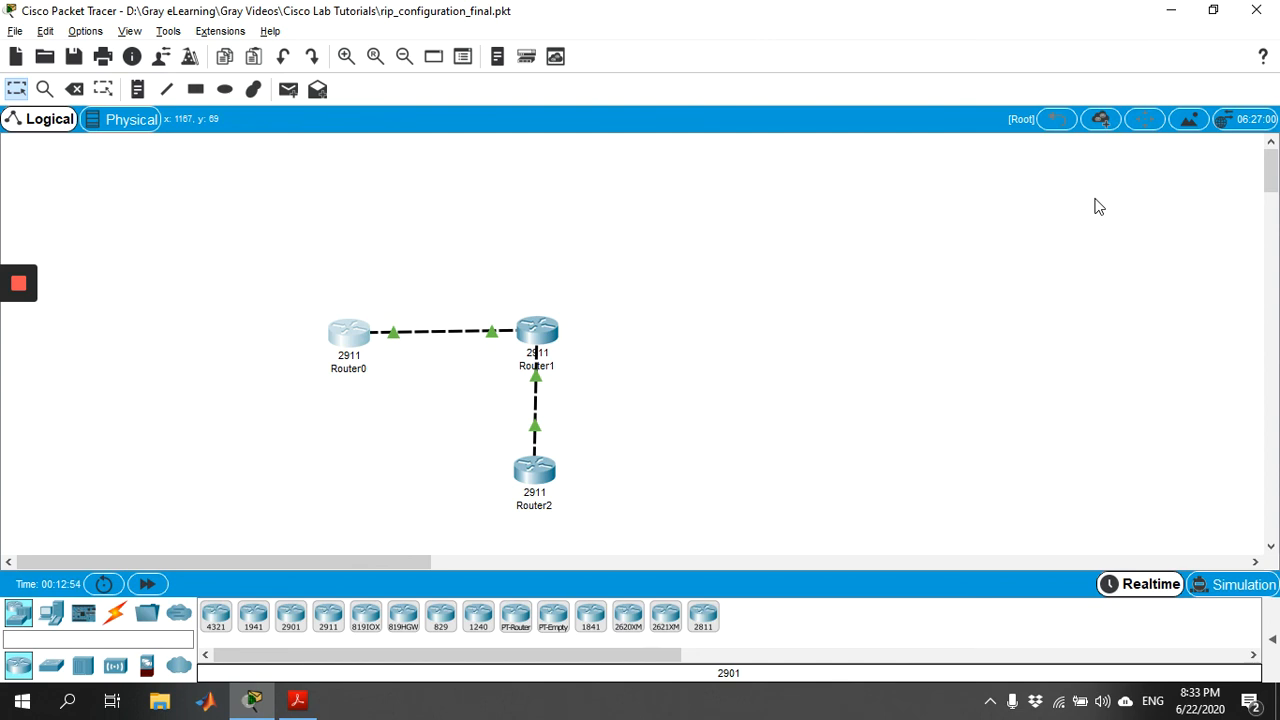